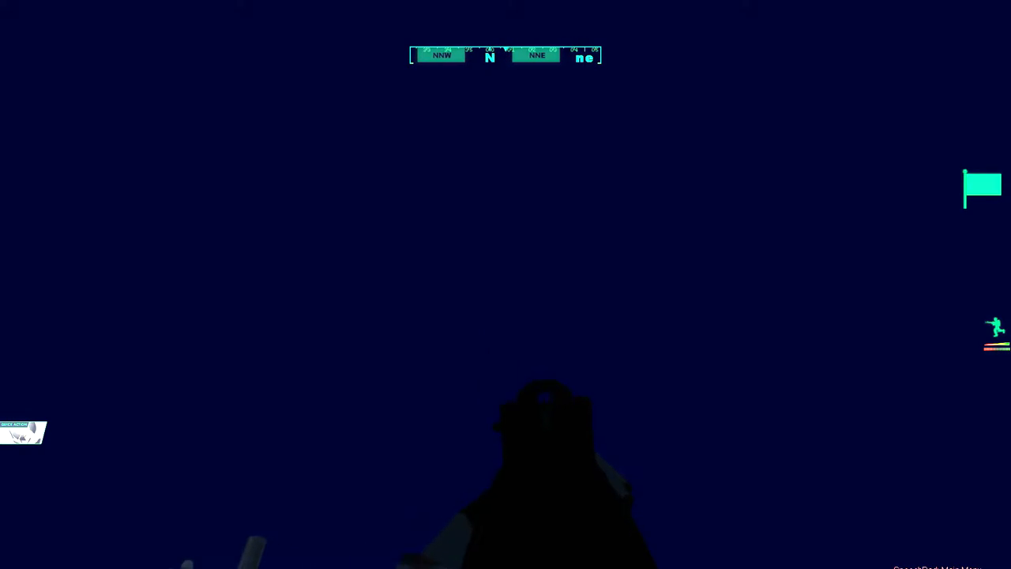
Stop aiming down the weapon's sights and turn to face the western mountain horizon
right_click(505, 285)
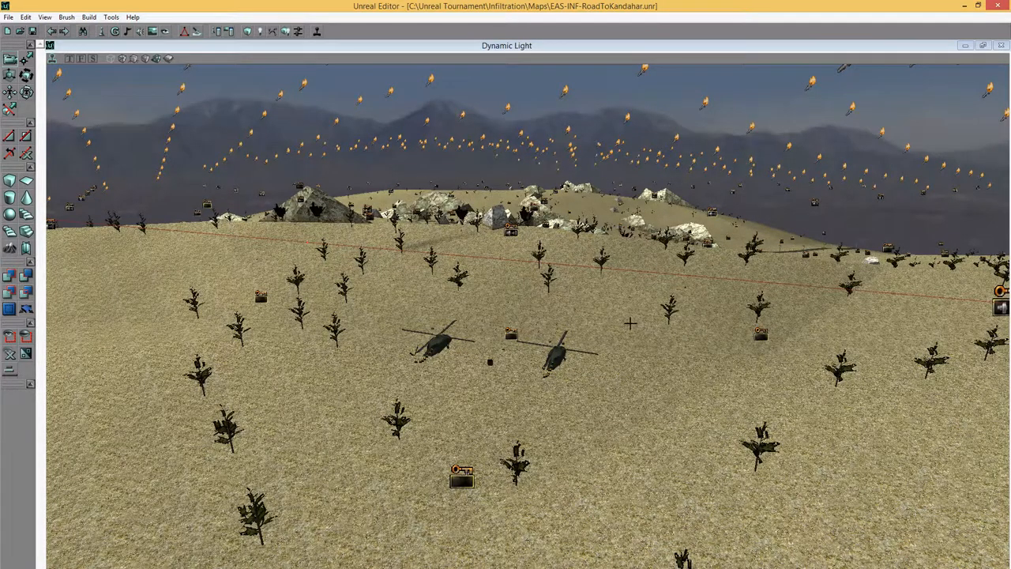
Fly the editor camera over the trees, helicopters and along the road toward the rock and truck
mouse_move(626, 333)
mouse_down()
mouse_move(672, 300)
mouse_move(553, 301)
mouse_up()
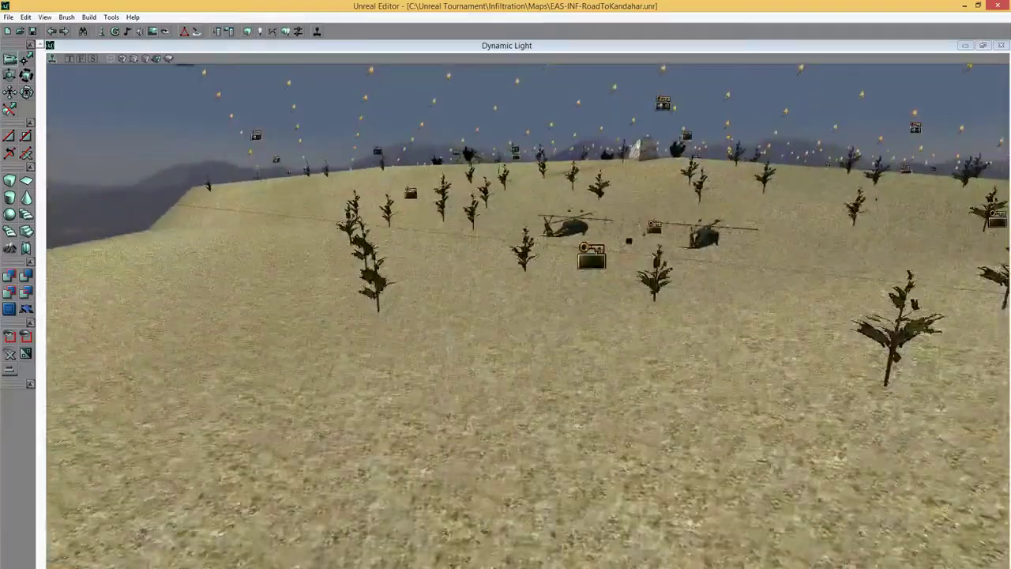
mouse_move(553, 301)
mouse_down()
mouse_move(553, 174)
mouse_move(569, 142)
mouse_move(569, 205)
mouse_move(569, 158)
mouse_move(537, 126)
mouse_move(506, 158)
mouse_move(506, 189)
mouse_move(521, 190)
mouse_up()
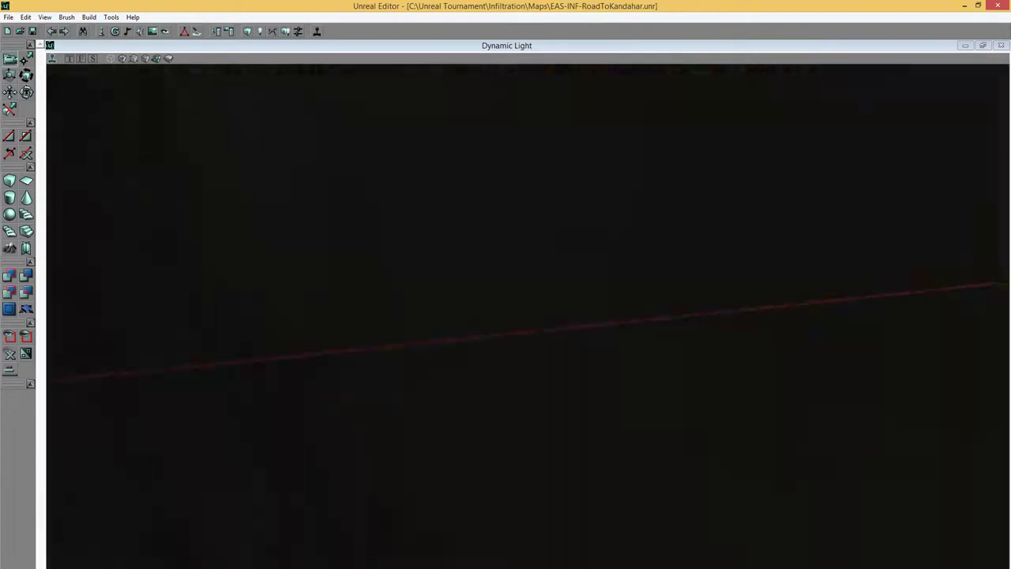
drag(615, 361, 620, 375)
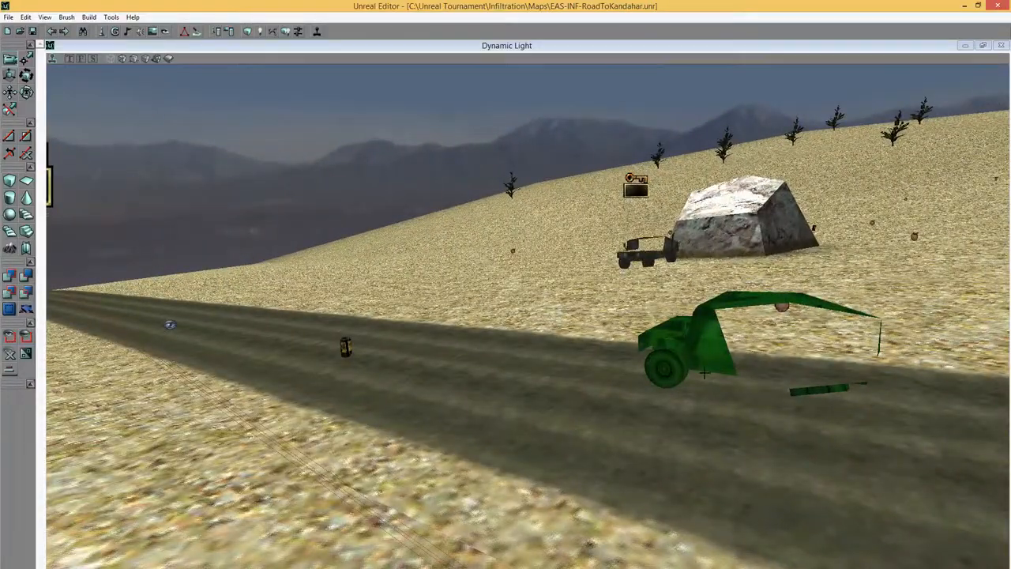
drag(641, 328, 641, 329)
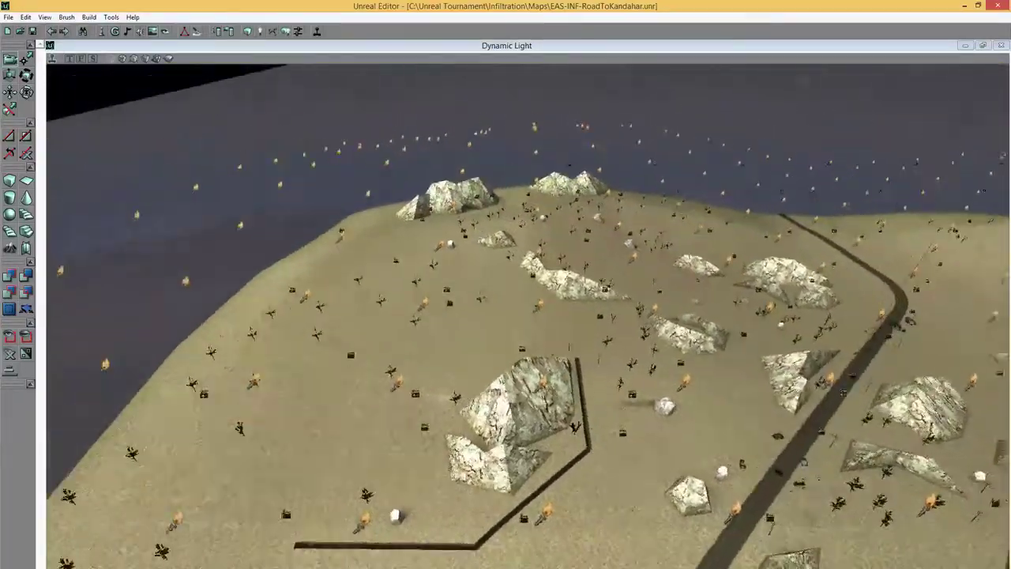
Orbit over the rocky terrain, road and sandbag wall, then pull back up over the valley
drag(570, 259, 570, 259)
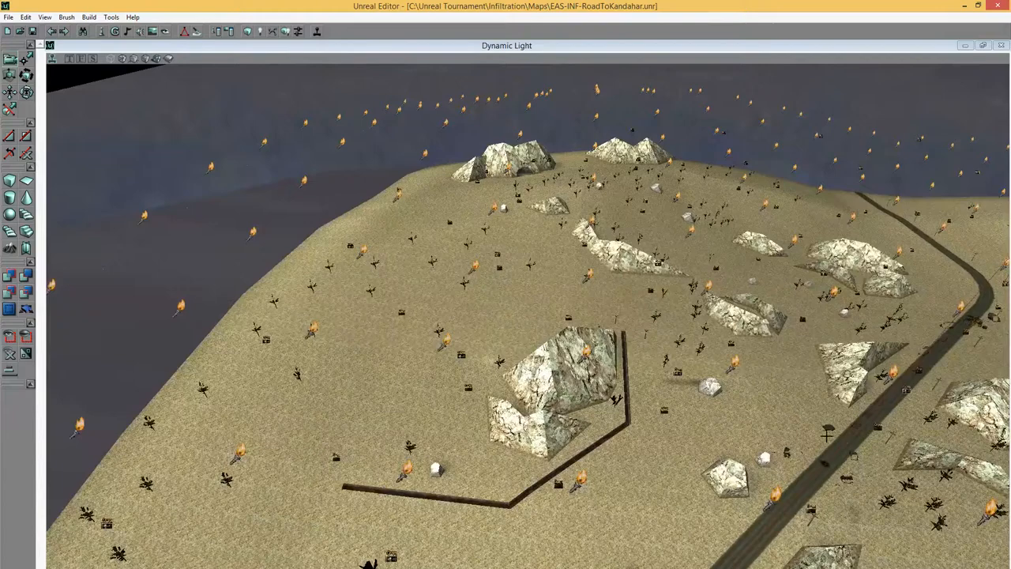
drag(771, 416, 827, 316)
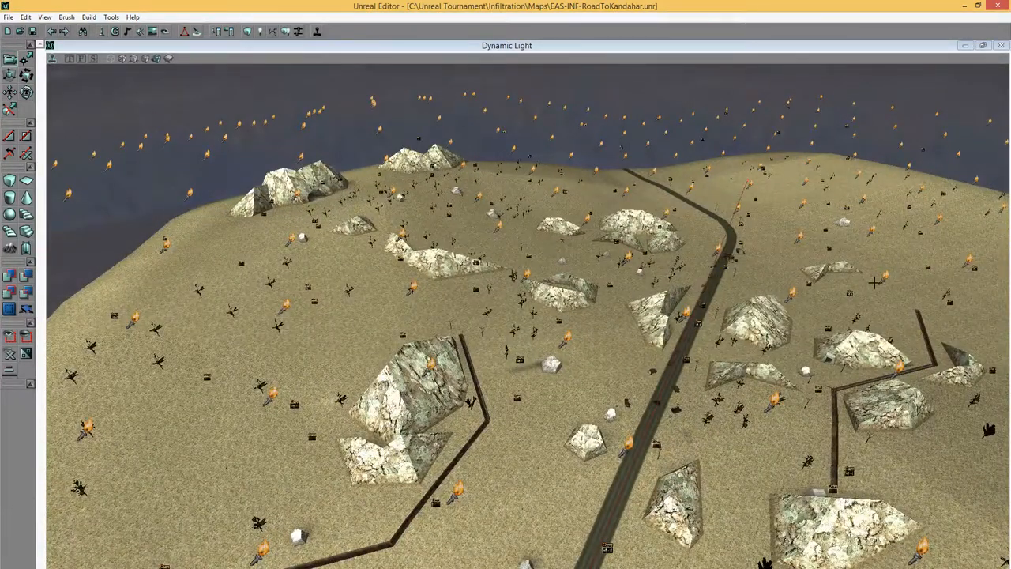
drag(672, 251, 671, 251)
drag(627, 351, 628, 350)
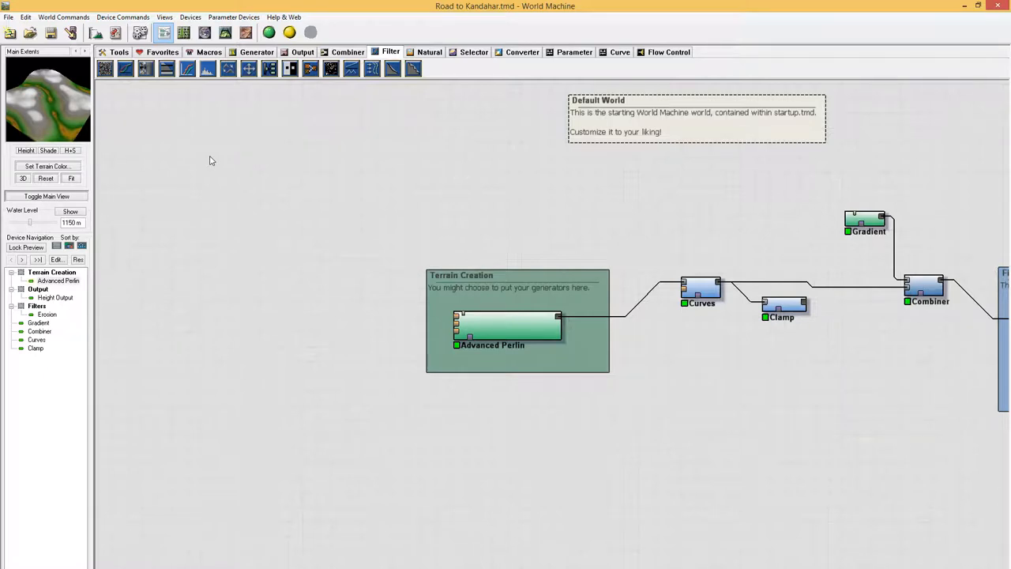
click(56, 282)
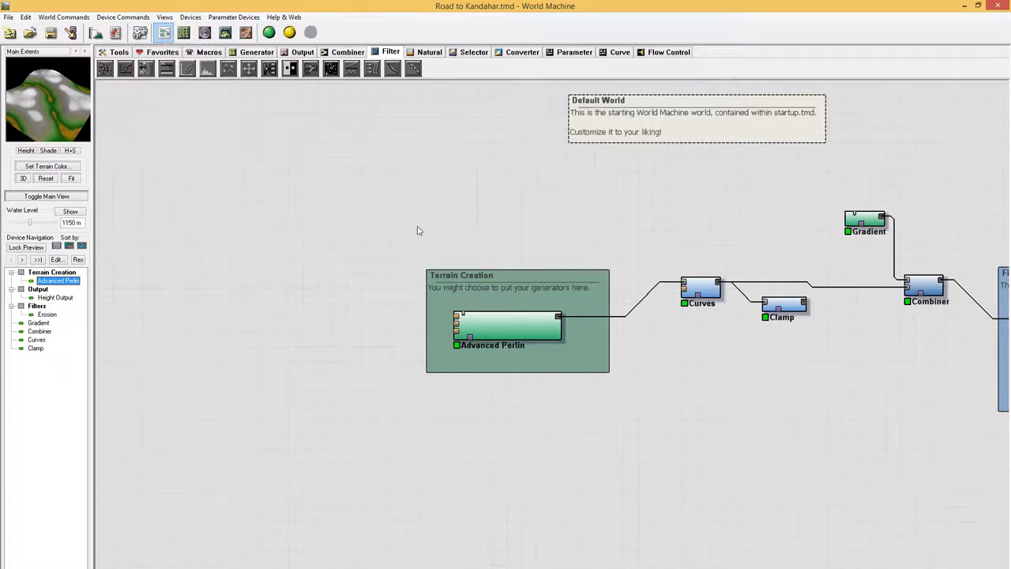
mouse_move(416, 227)
mouse_down()
mouse_move(507, 231)
mouse_move(399, 210)
mouse_up()
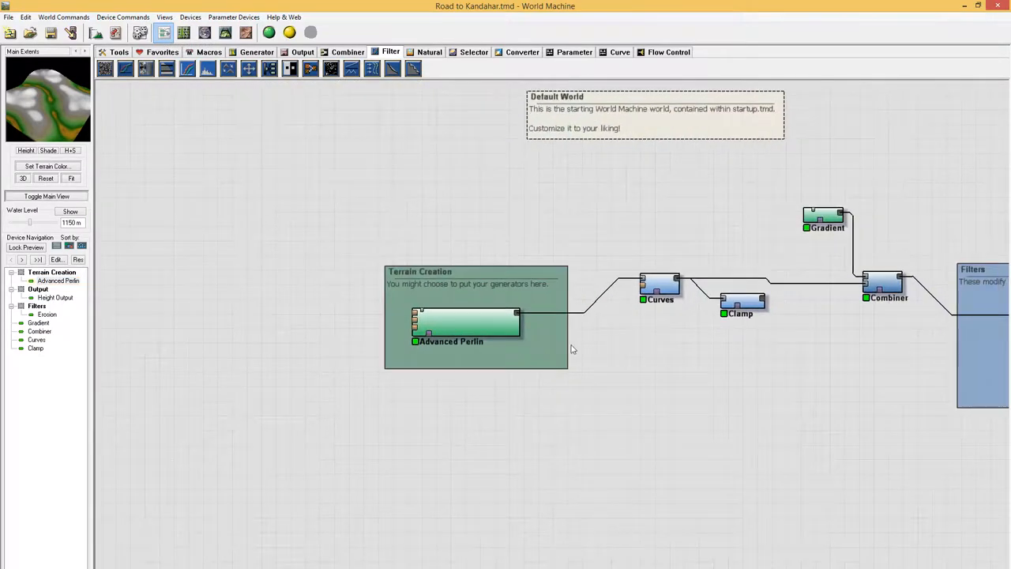
drag(891, 308, 380, 345)
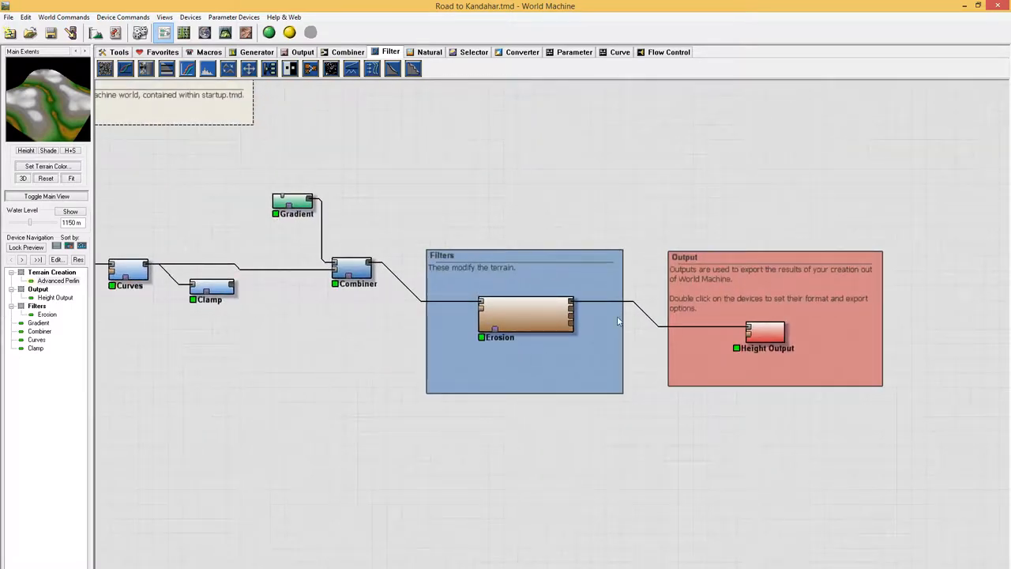
mouse_move(619, 321)
mouse_down()
mouse_move(822, 343)
mouse_move(596, 429)
mouse_up()
click(806, 376)
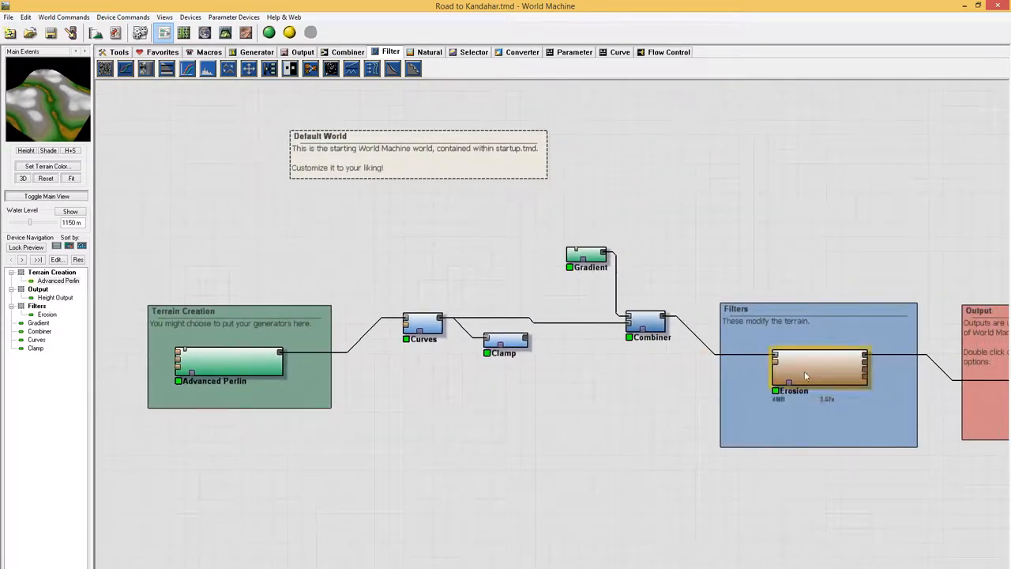
drag(244, 233, 508, 243)
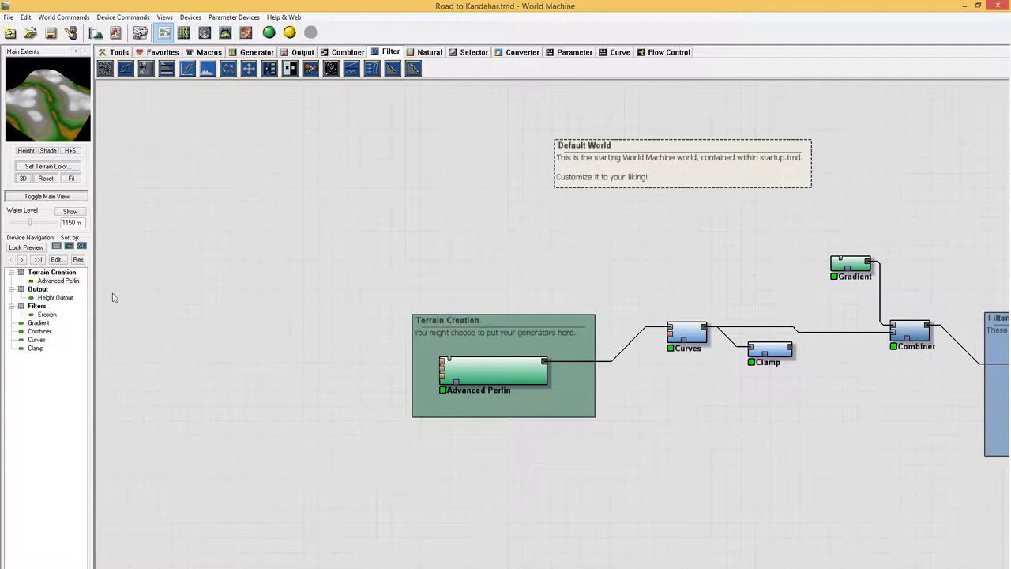
click(52, 282)
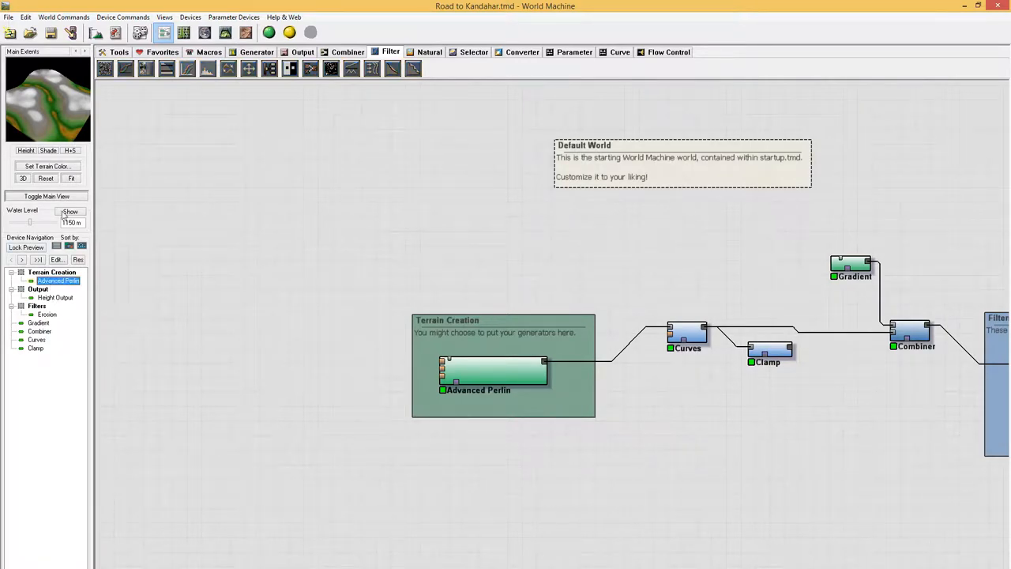
double_click(58, 282)
drag(480, 187, 371, 155)
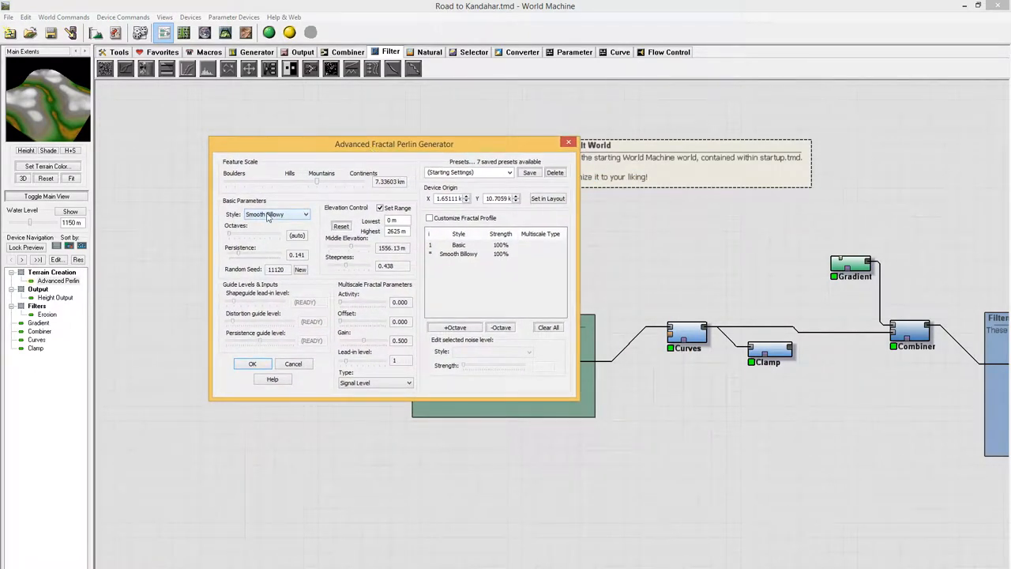
click(276, 215)
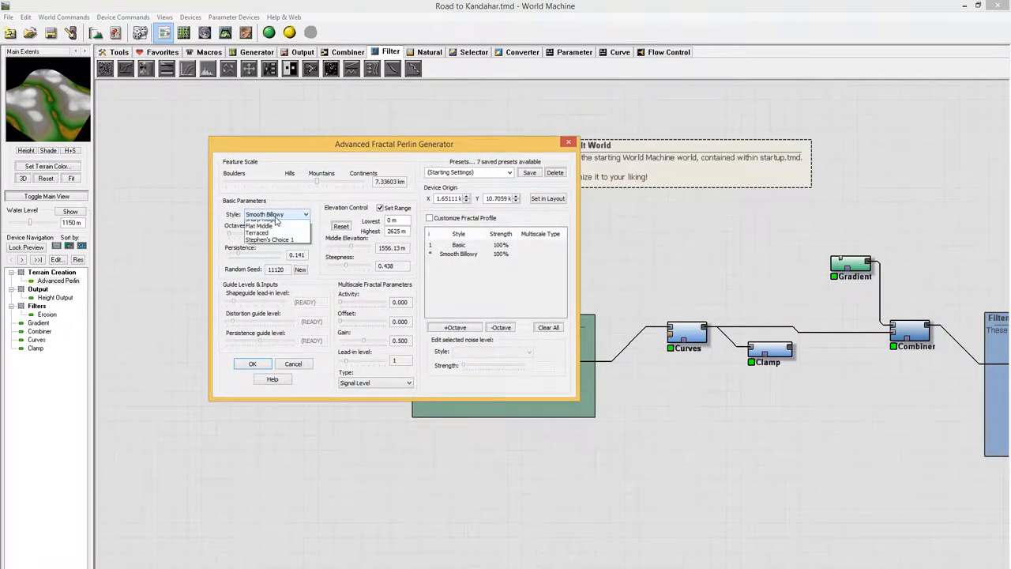
click(267, 227)
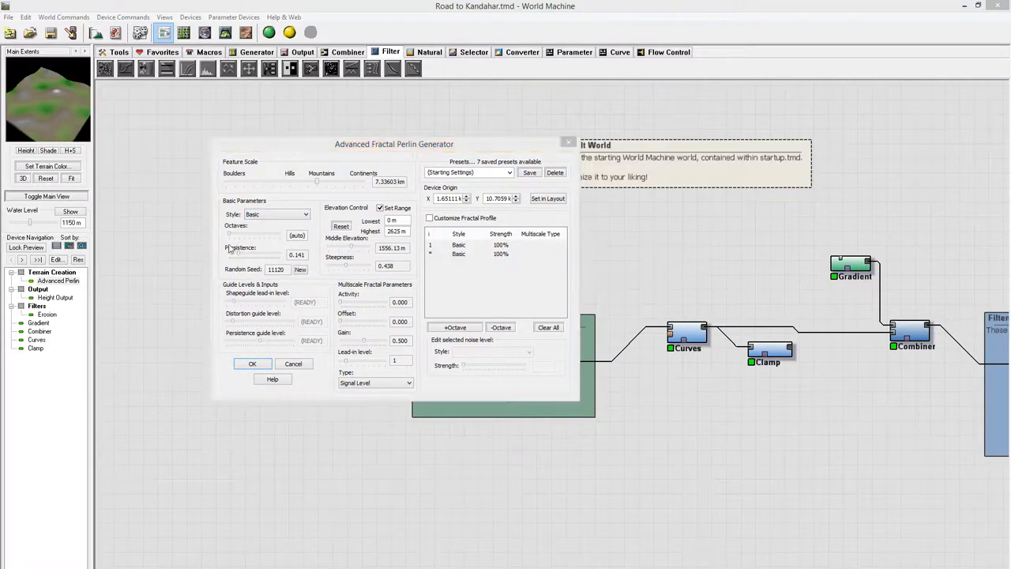
click(256, 216)
click(257, 251)
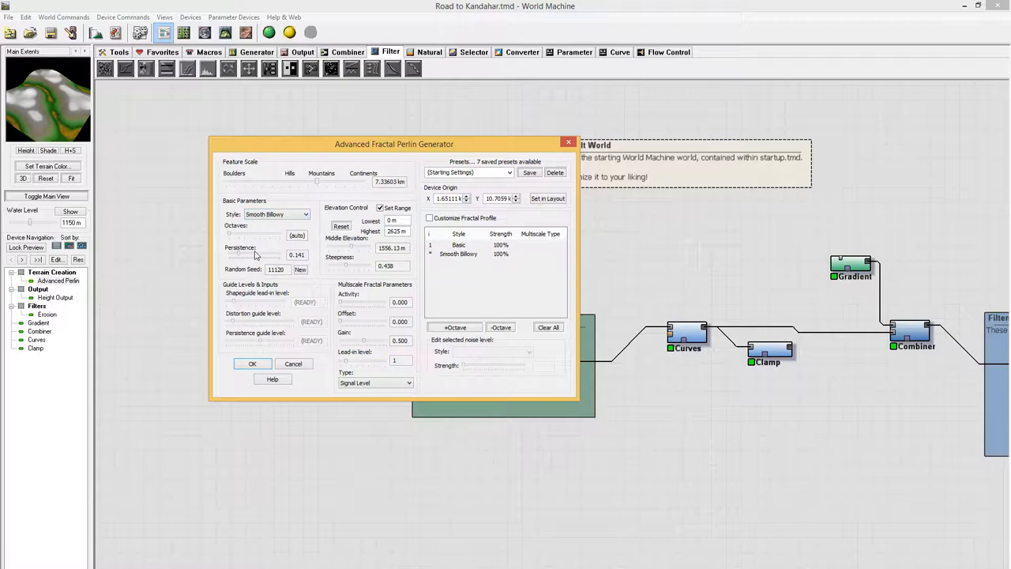
click(568, 145)
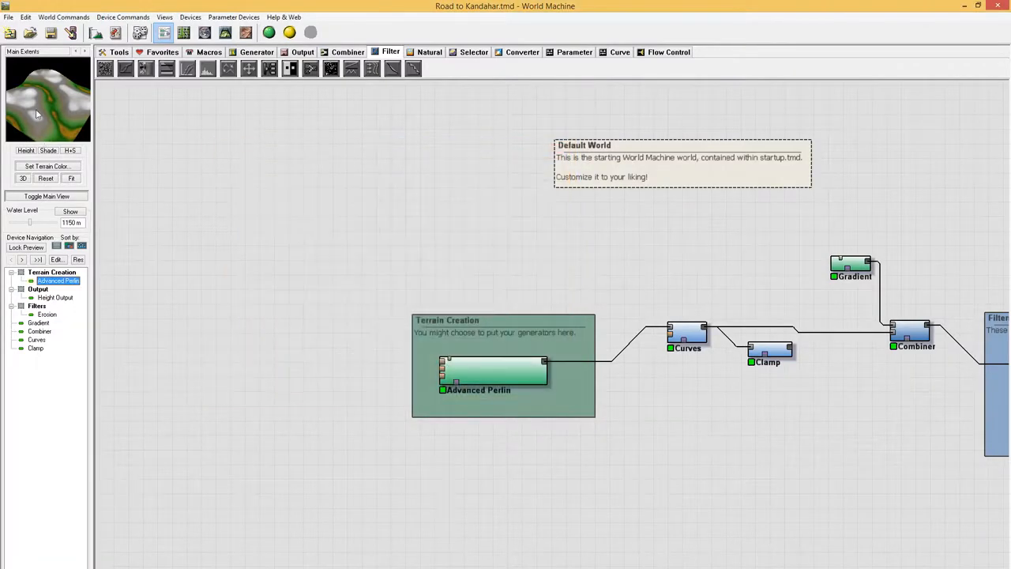
click(184, 33)
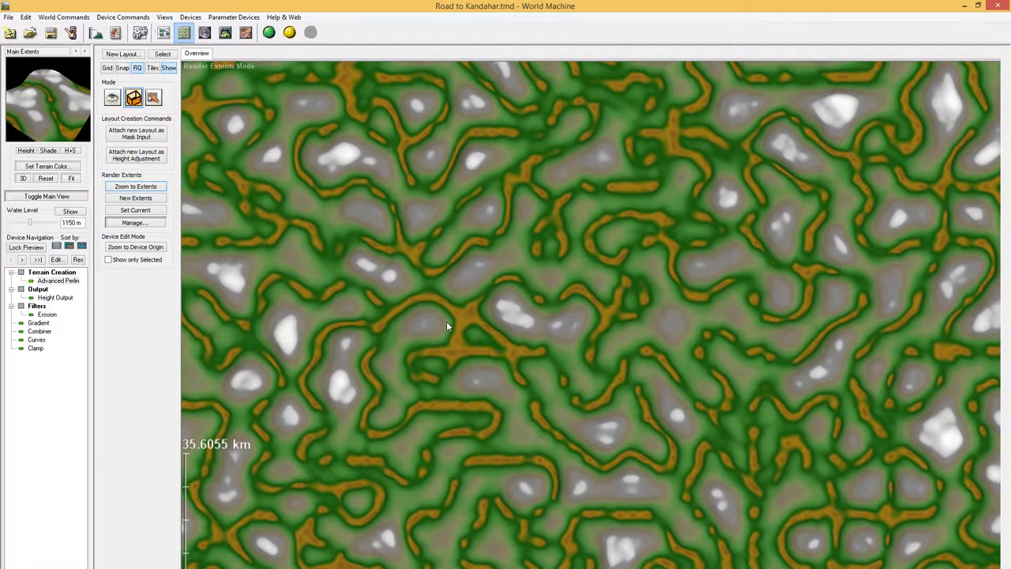
scroll(420, 359, down, 1)
scroll(433, 373, down, 1)
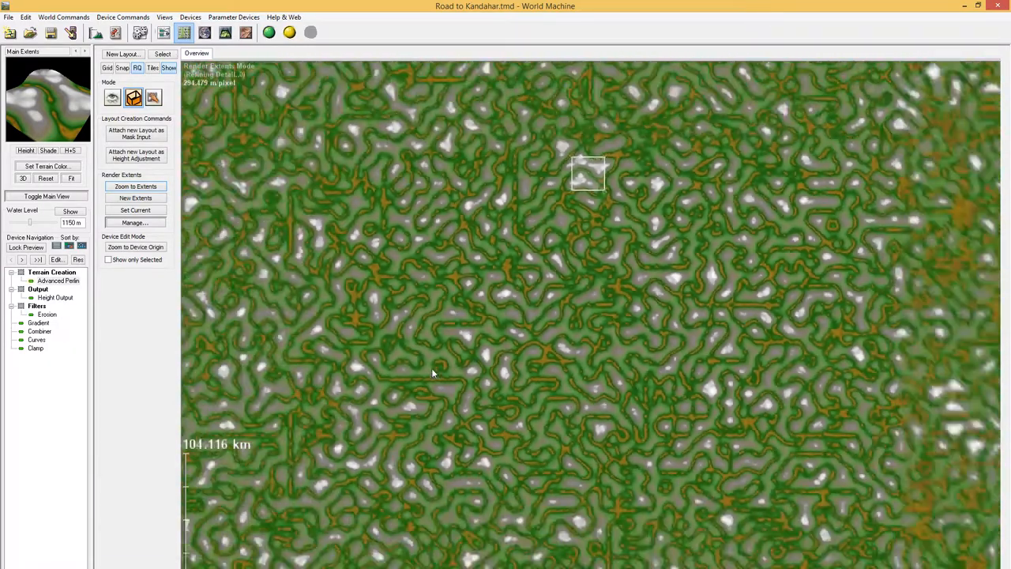
scroll(474, 411, up, 2)
scroll(458, 426, up, 2)
scroll(402, 433, up, 5)
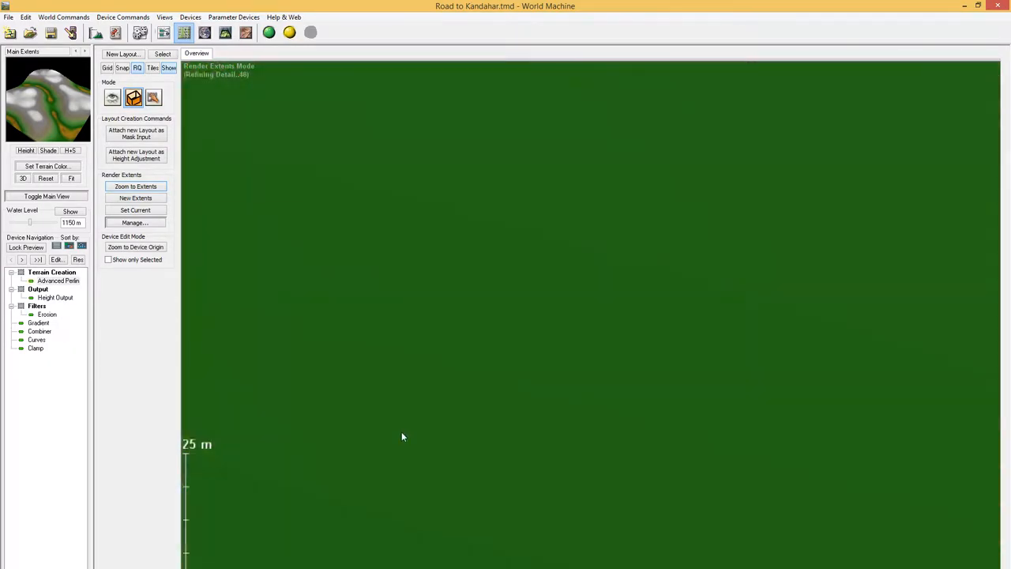
scroll(399, 426, down, 1)
scroll(397, 423, down, 1)
scroll(395, 423, down, 1)
scroll(395, 422, down, 1)
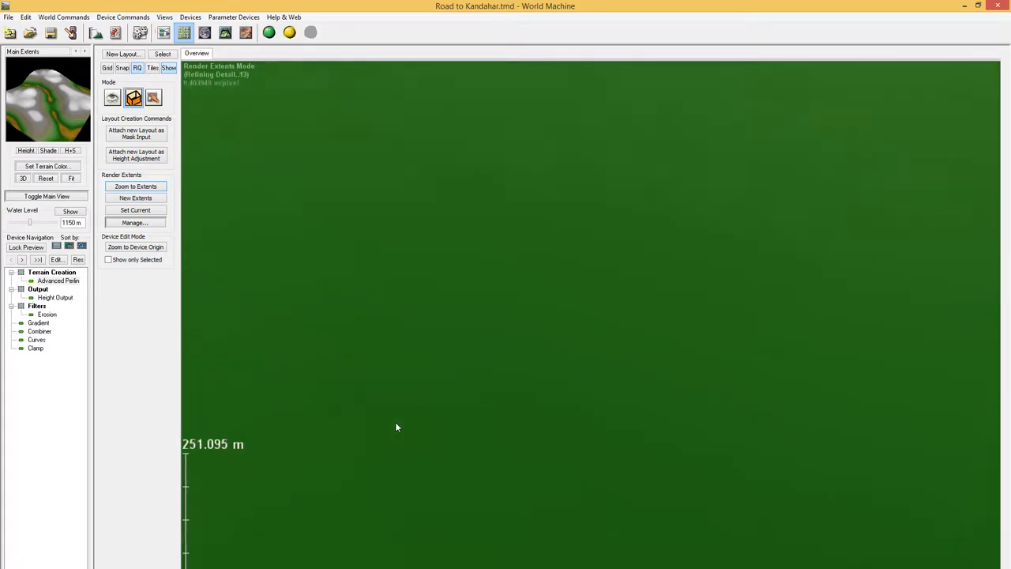
scroll(395, 422, down, 3)
scroll(395, 422, down, 2)
scroll(395, 422, down, 2)
scroll(394, 423, down, 1)
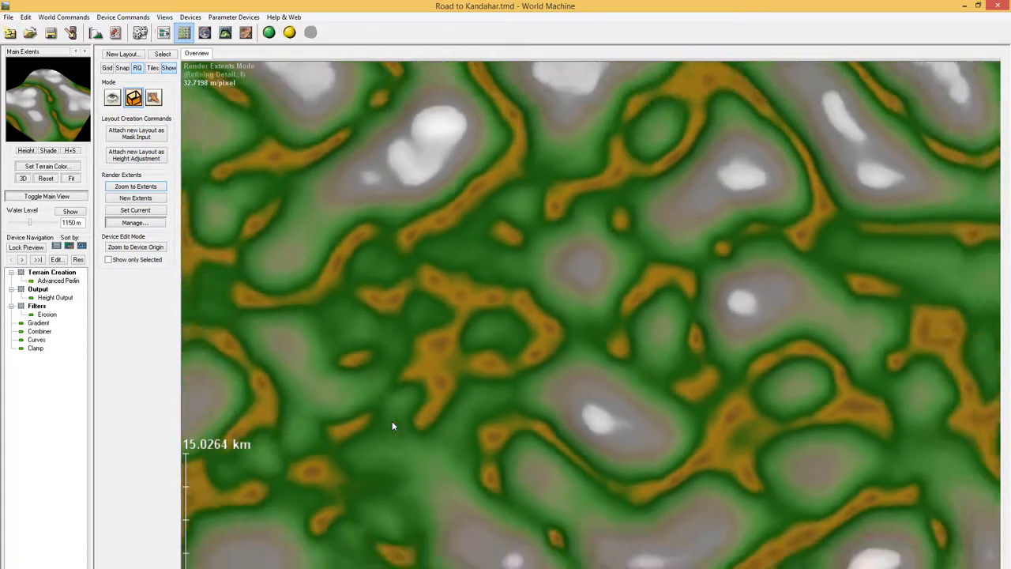
scroll(392, 426, down, 2)
right_drag(361, 418, 767, 226)
scroll(730, 280, up, 1)
scroll(660, 316, up, 2)
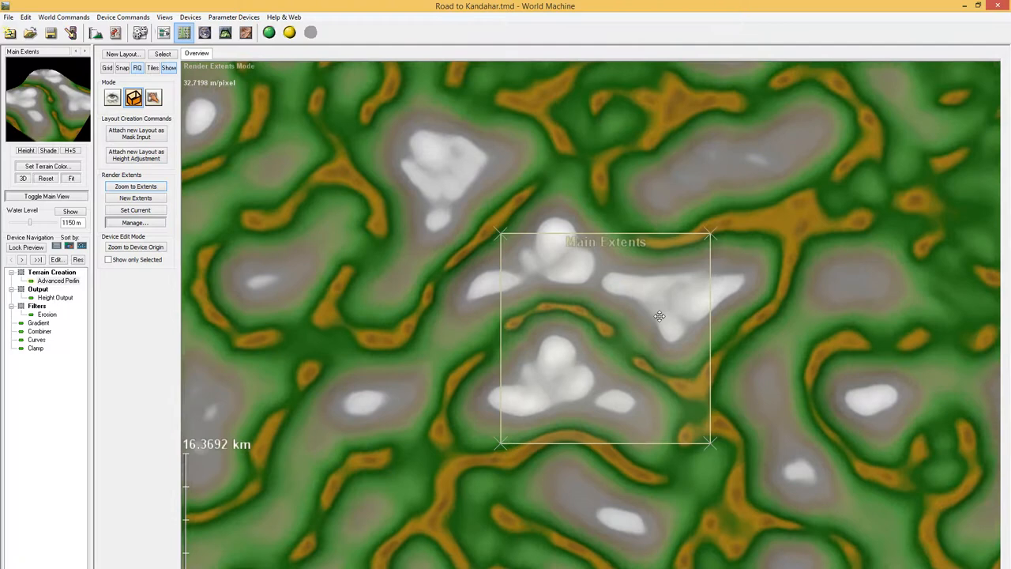
scroll(601, 310, up, 2)
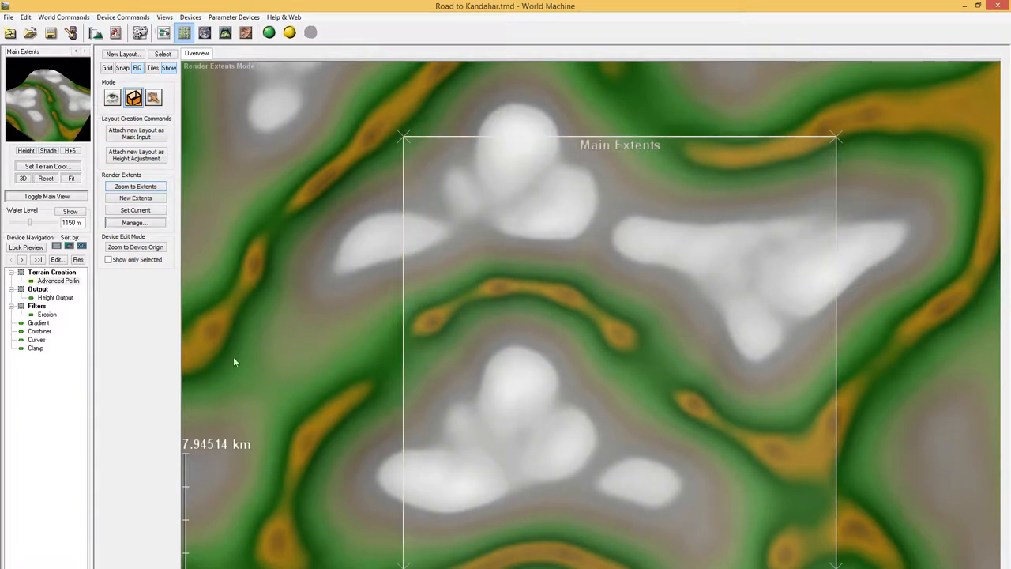
key(F7)
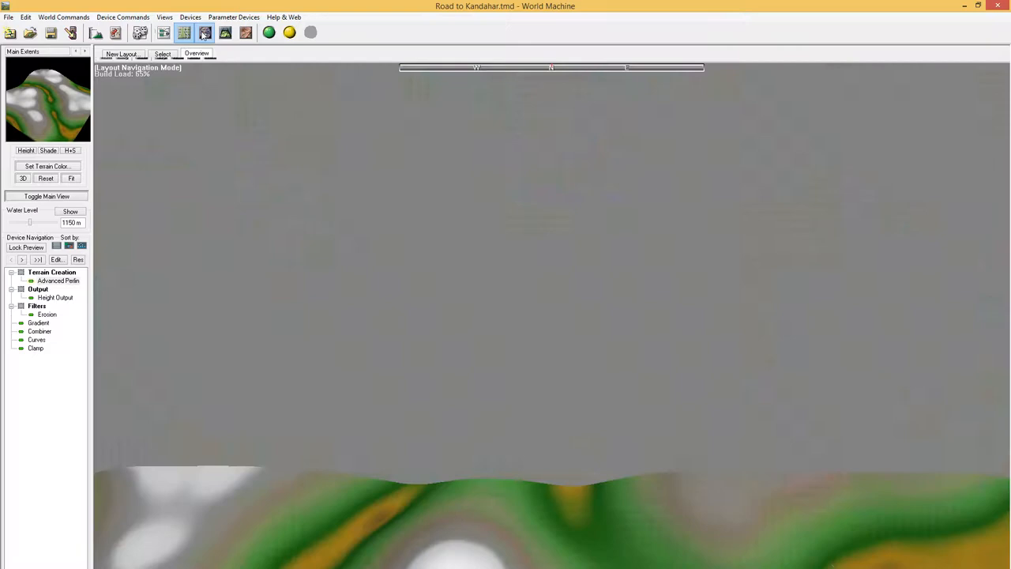
mouse_move(435, 355)
right_down()
mouse_move(424, 140)
mouse_move(431, 219)
right_up()
mouse_move(376, 332)
right_down()
mouse_move(368, 316)
mouse_move(352, 339)
mouse_move(356, 377)
mouse_move(355, 345)
mouse_move(442, 293)
mouse_move(435, 375)
right_up()
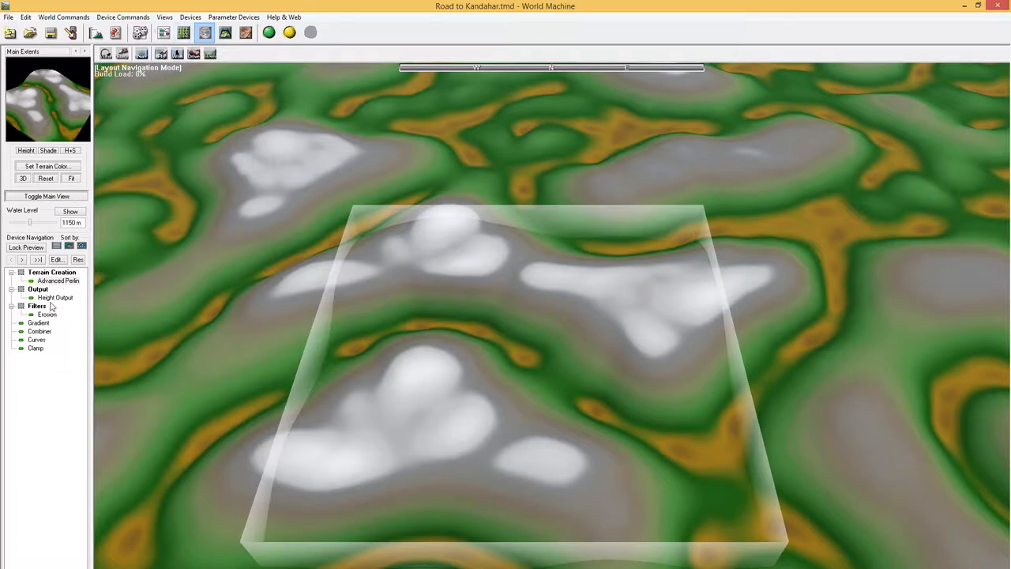
Preview the Advanced Perlin and Curves devices and inspect the Curves device's curve editor
click(165, 32)
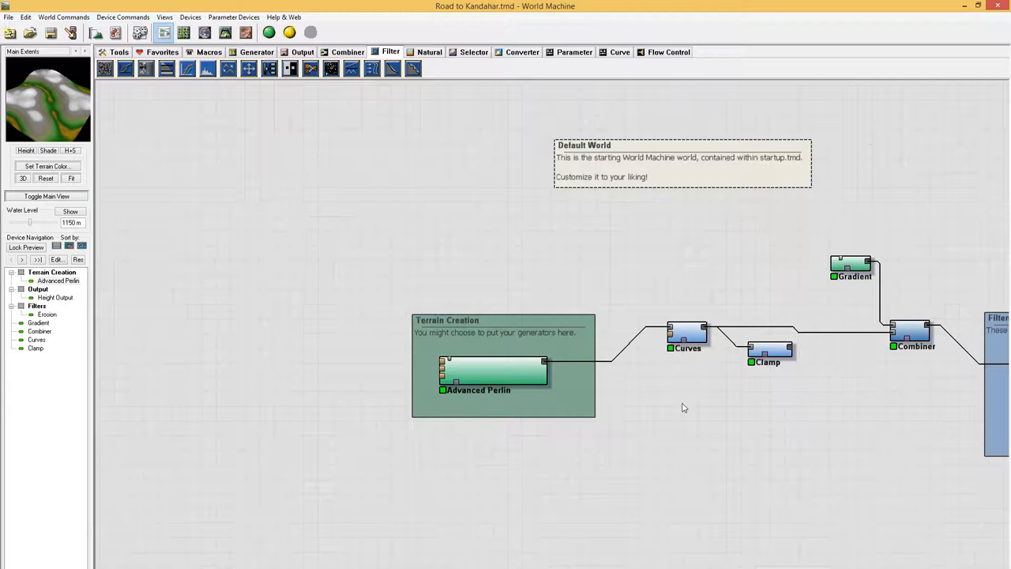
right_drag(684, 408, 483, 420)
click(490, 344)
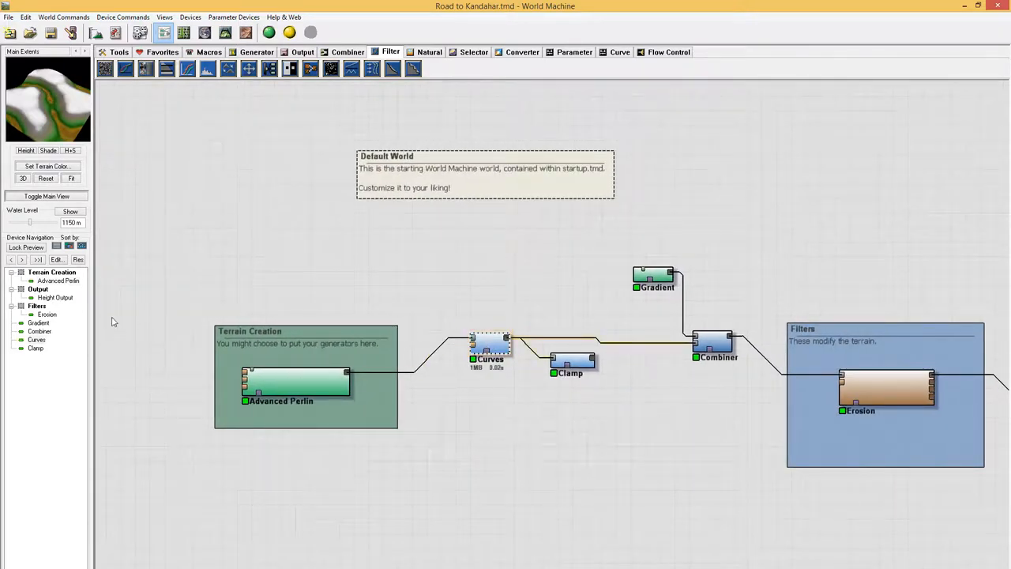
click(35, 341)
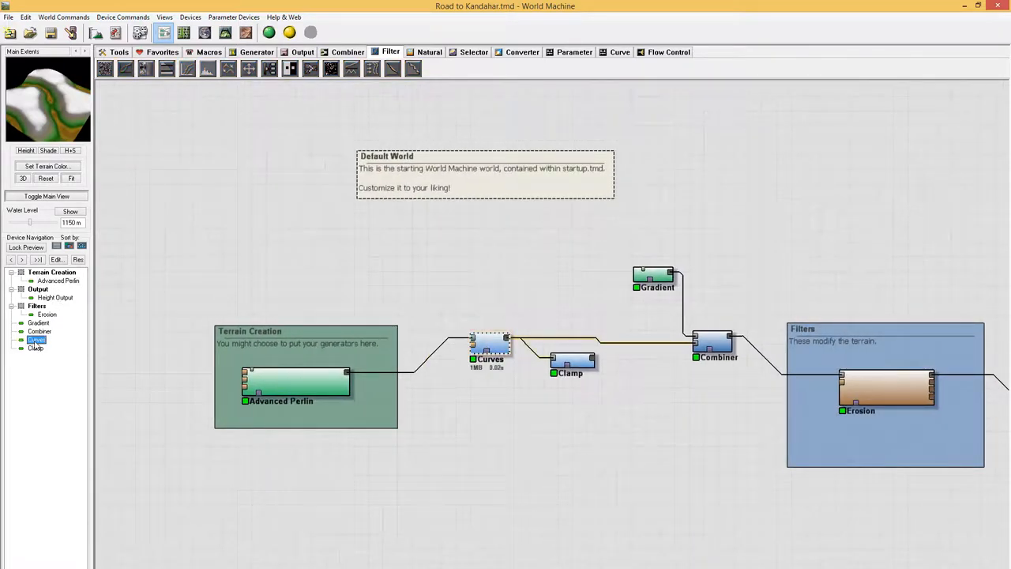
click(54, 281)
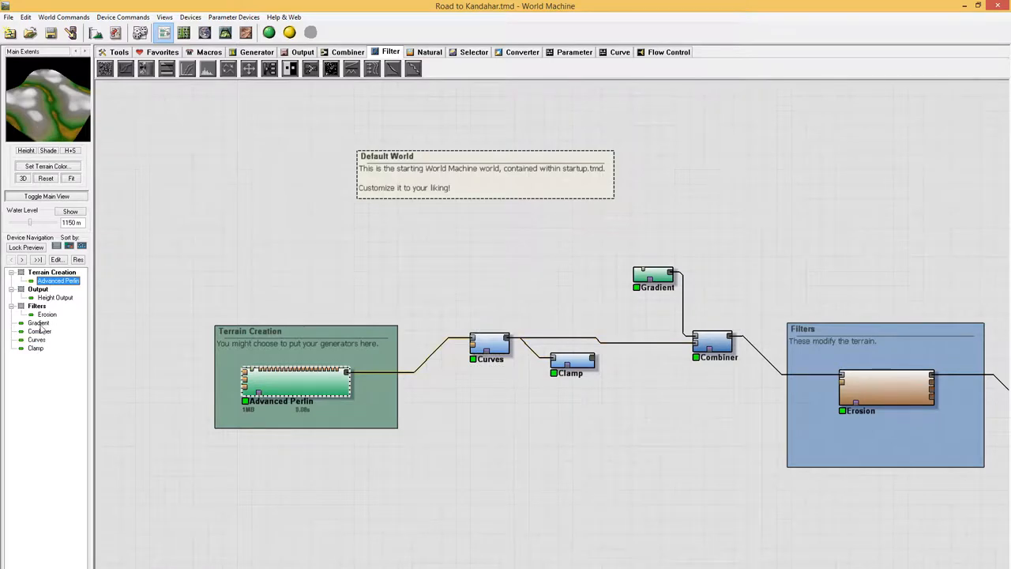
click(37, 340)
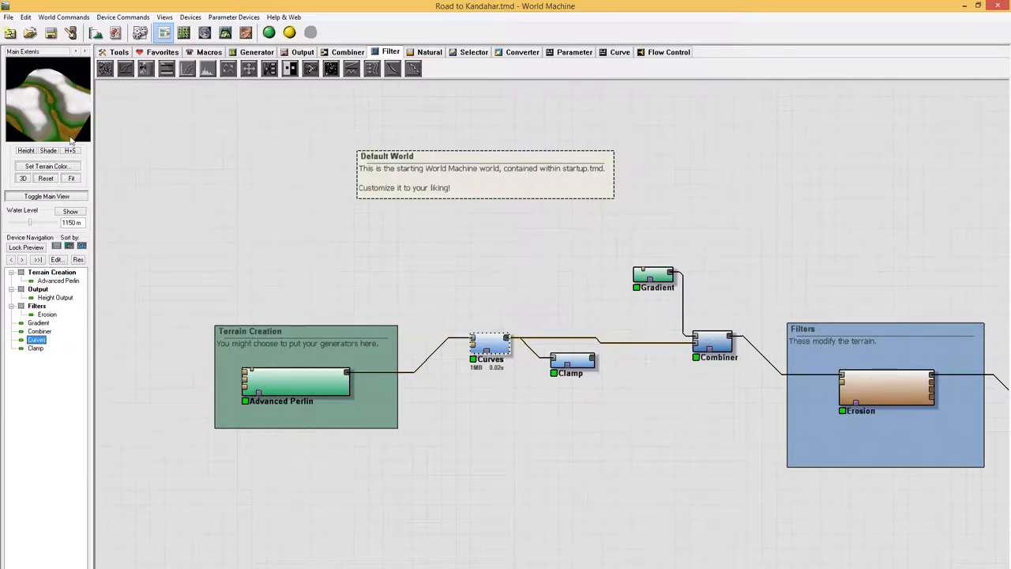
double_click(485, 344)
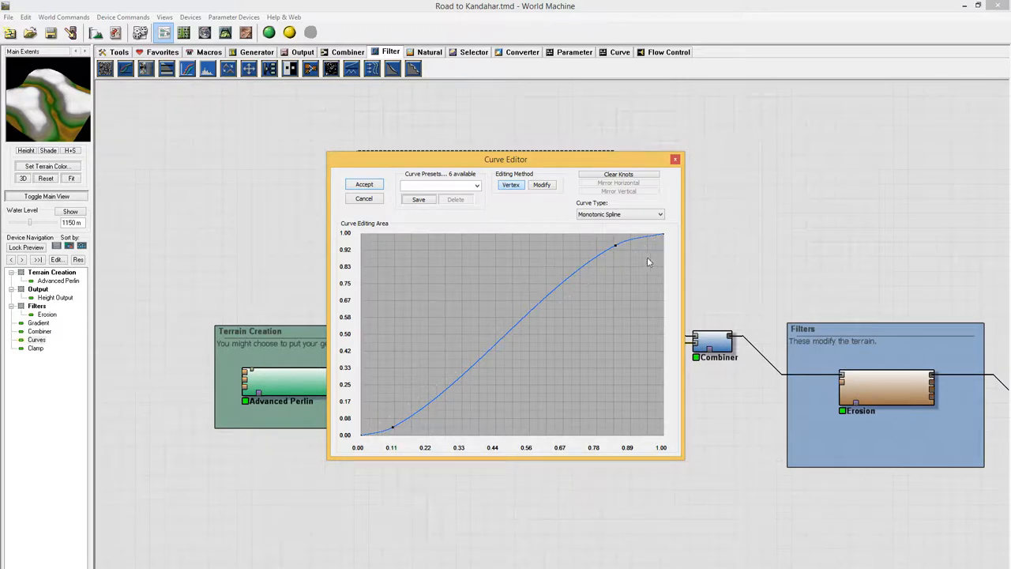
click(675, 160)
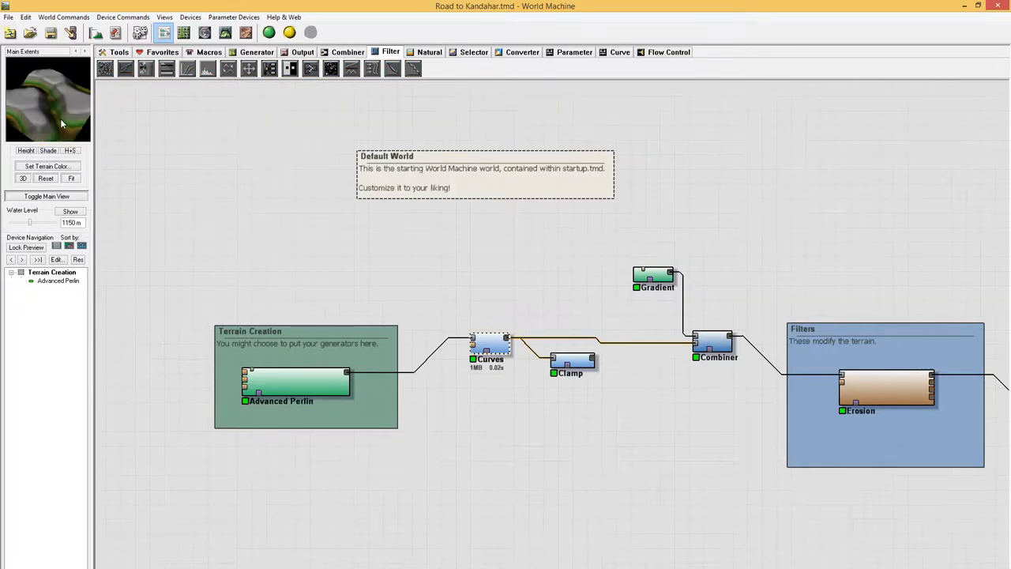
drag(60, 119, 54, 99)
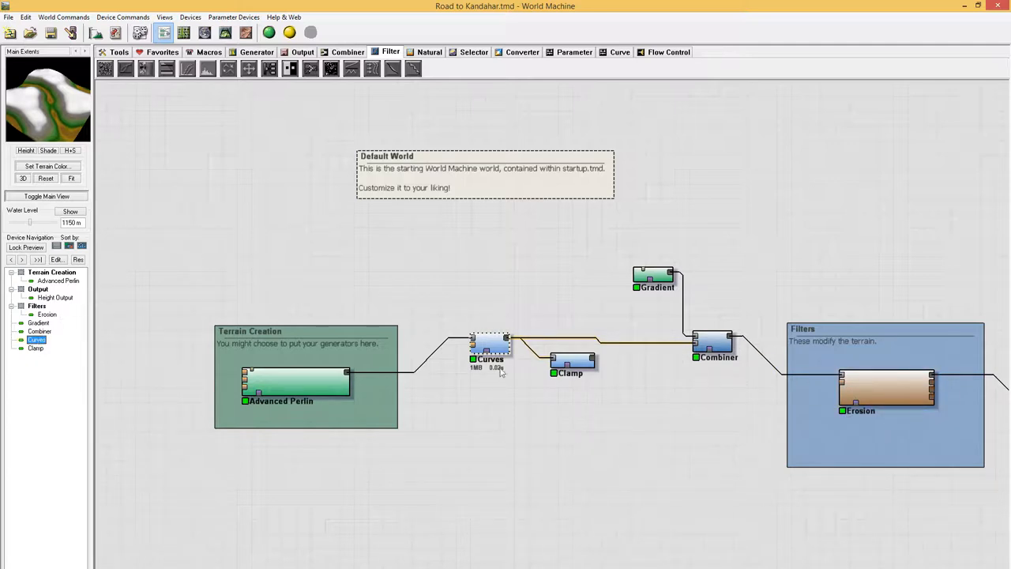
mouse_move(572, 362)
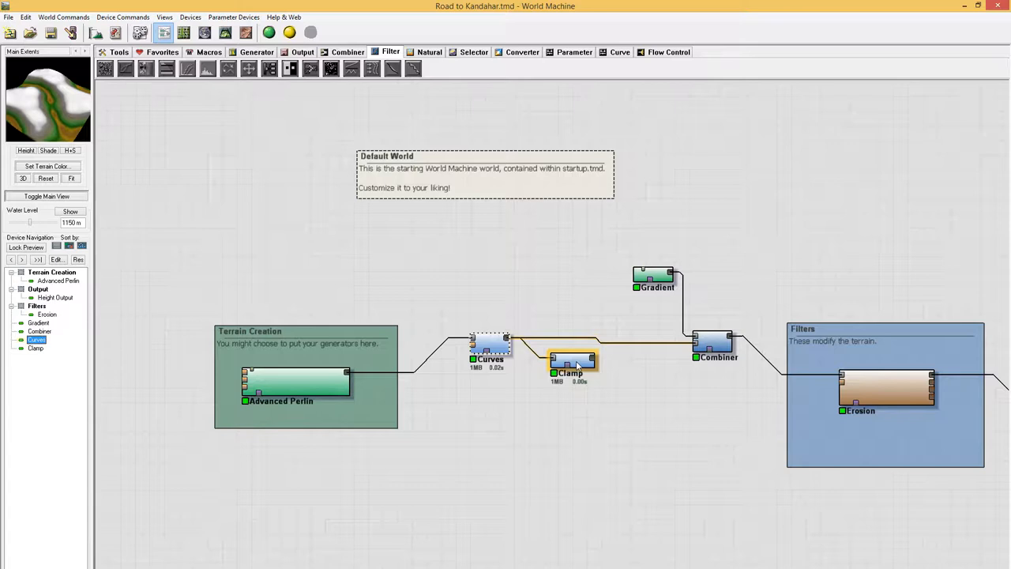
Preview the Clamp, Gradient and Combiner outputs, rotating the combined terrain preview
click(578, 365)
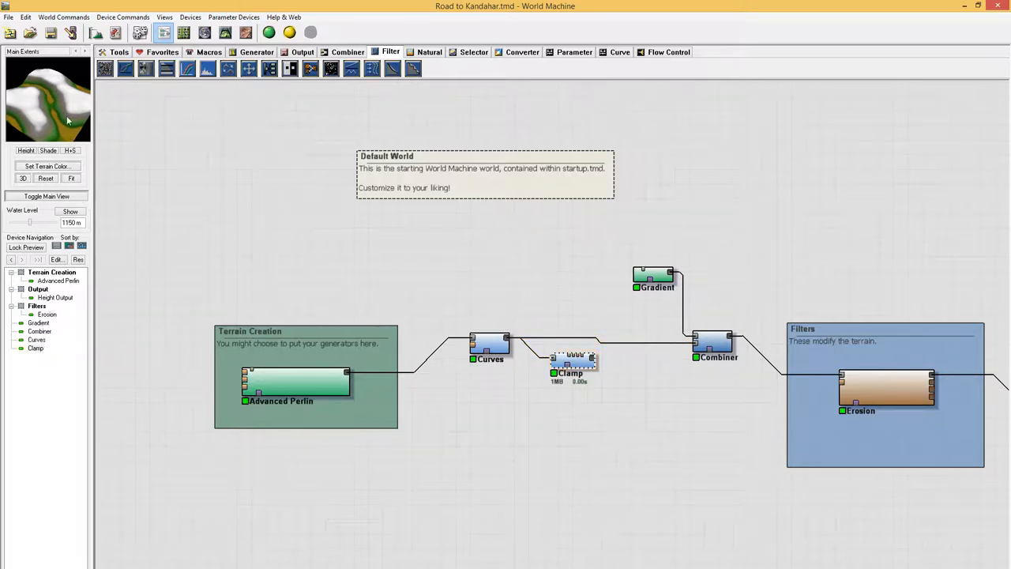
click(490, 345)
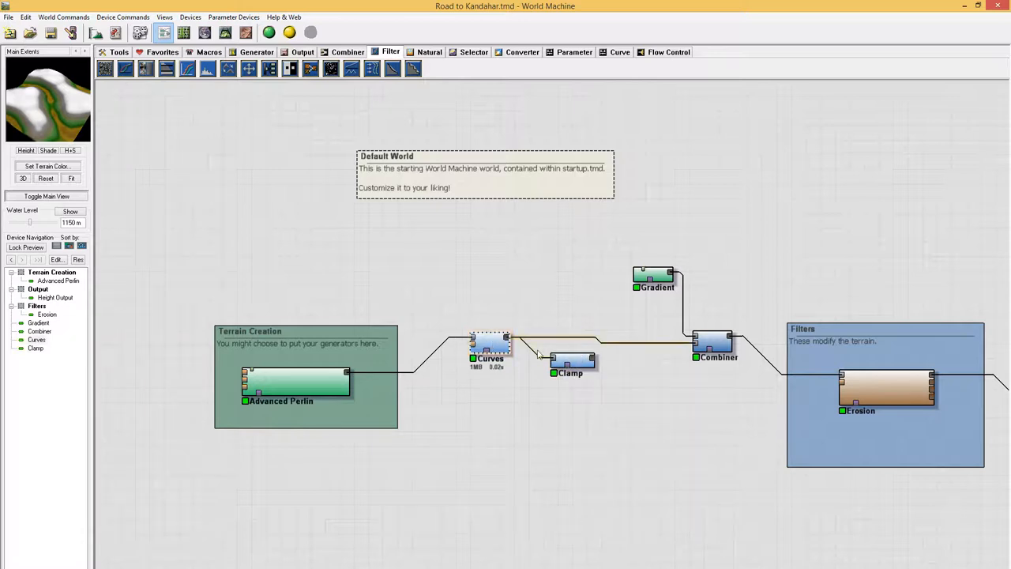
click(715, 344)
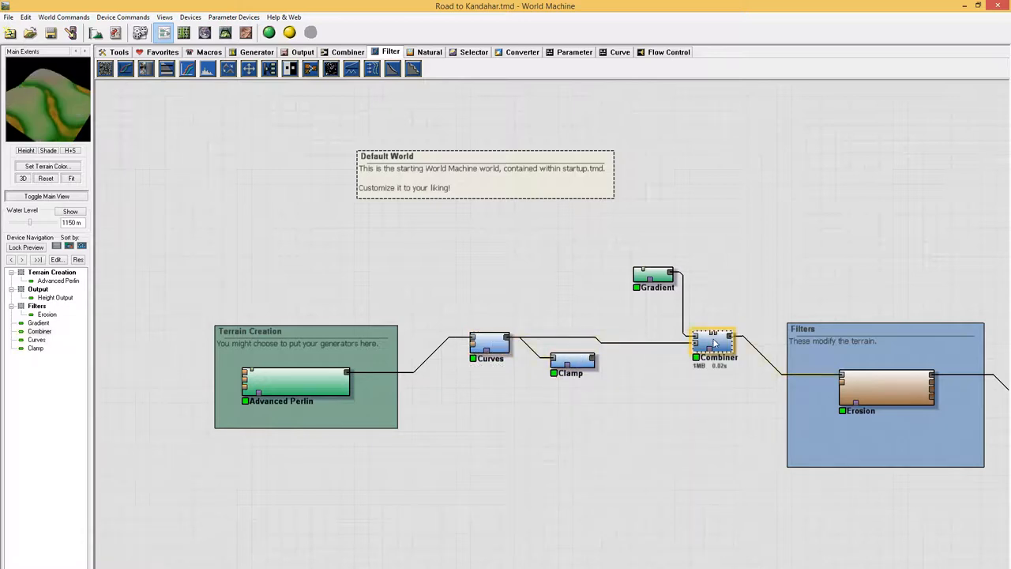
click(653, 276)
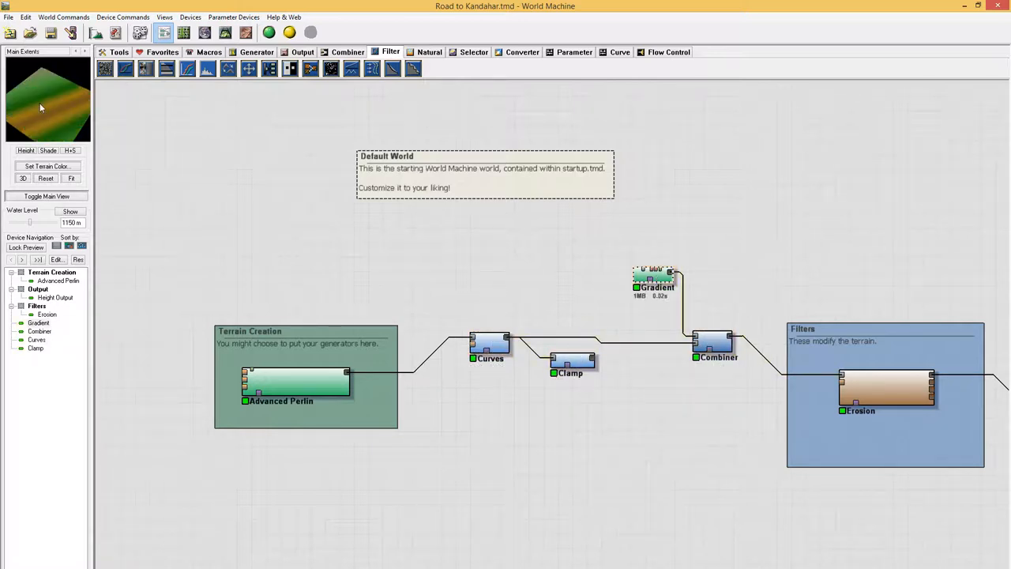
mouse_move(41, 108)
mouse_down()
mouse_move(68, 72)
mouse_move(49, 88)
mouse_up()
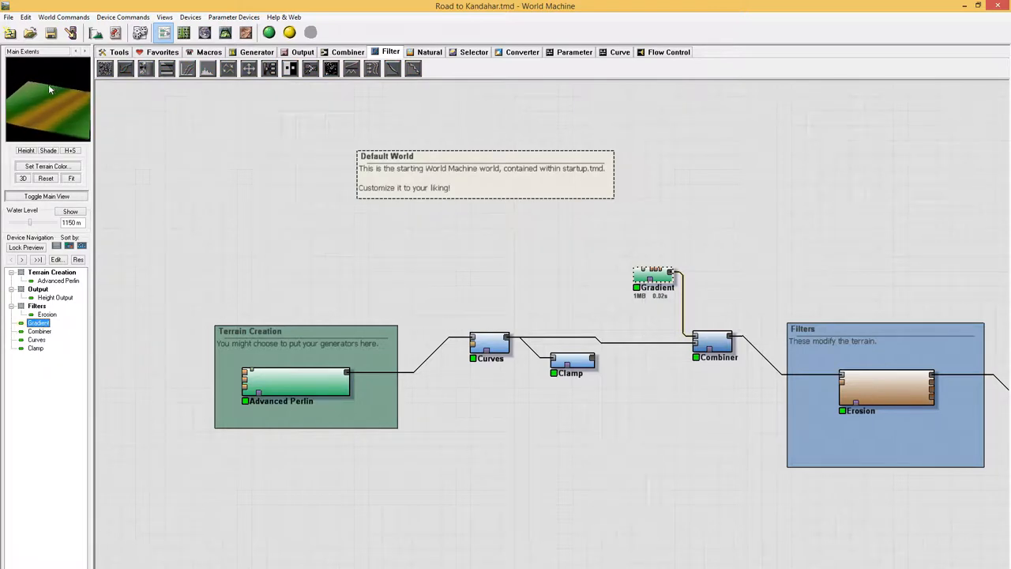
click(324, 376)
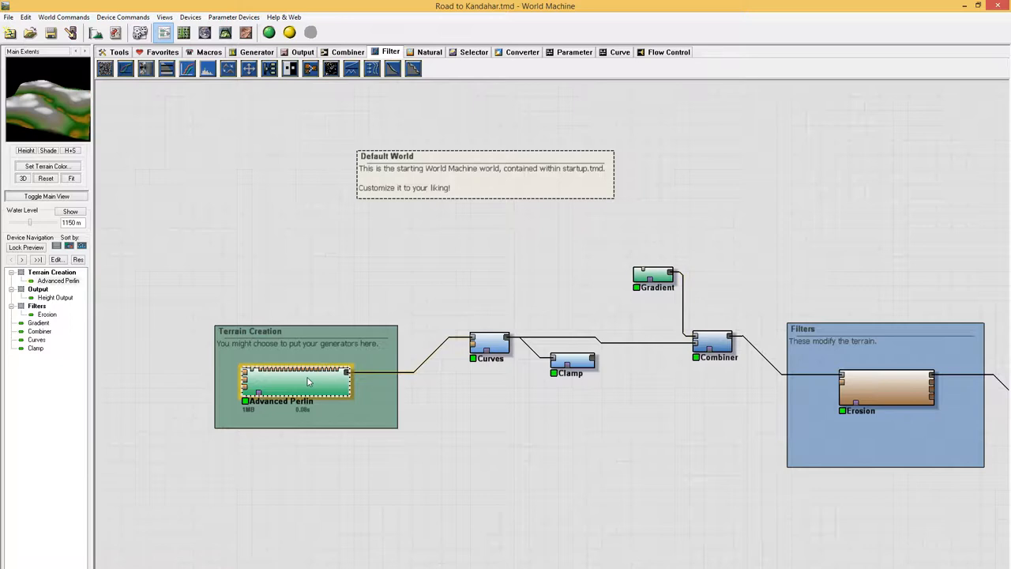
click(655, 276)
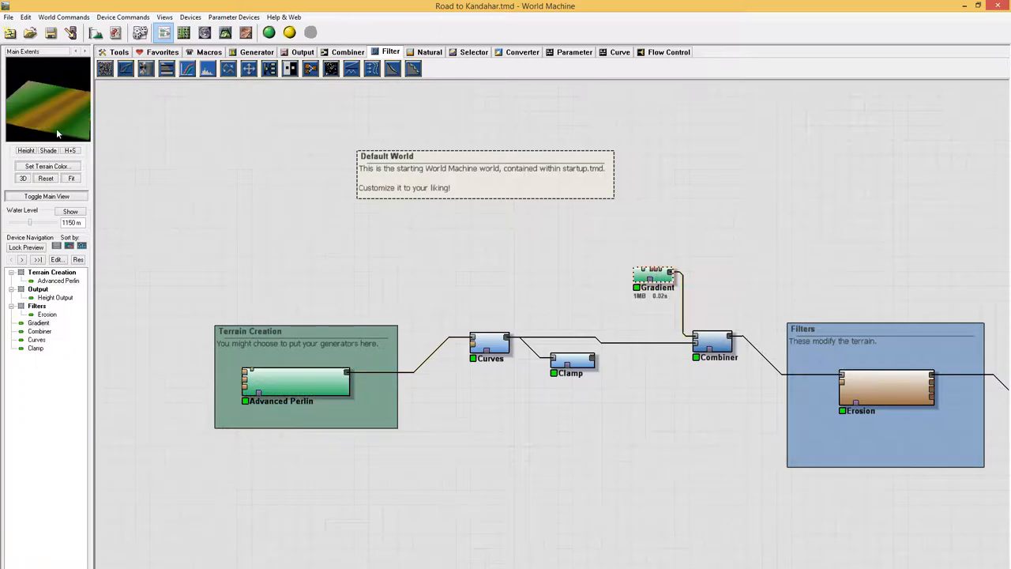
click(715, 342)
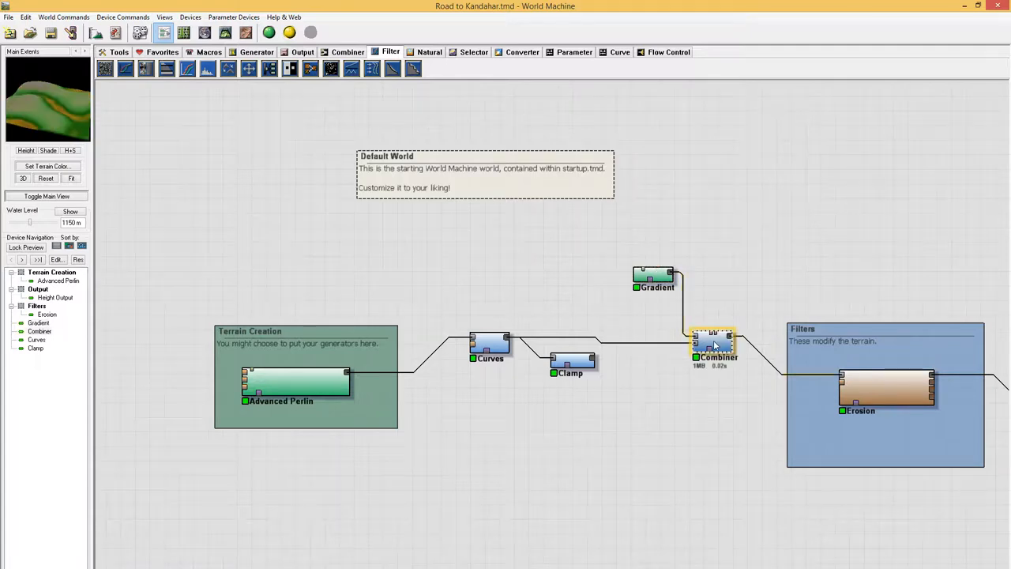
drag(84, 129, 44, 113)
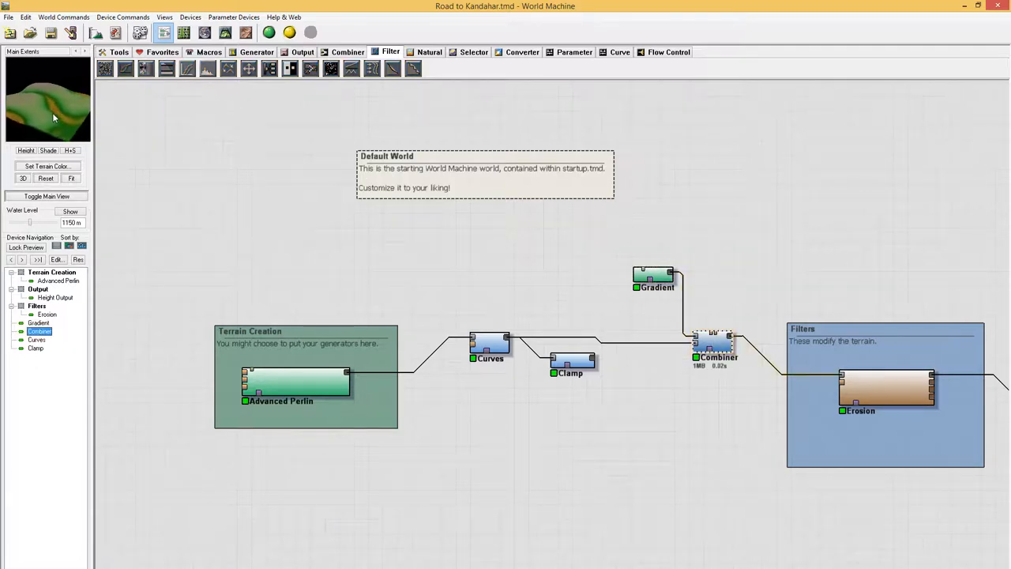
drag(43, 113, 49, 118)
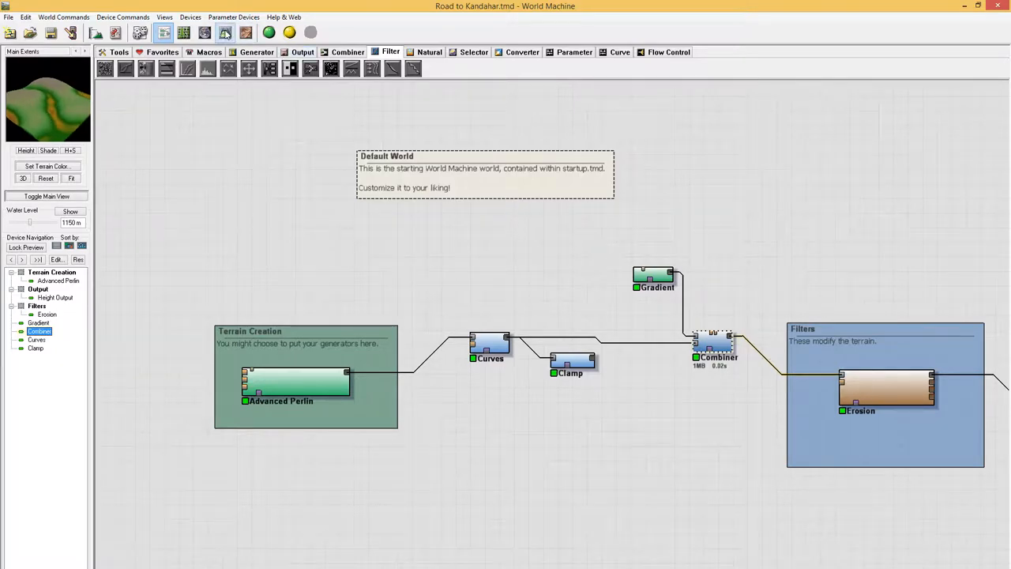
Show the combined valley terrain in the main 3D view and tilt it
click(226, 33)
mouse_move(361, 323)
mouse_down()
mouse_move(400, 303)
mouse_move(406, 287)
mouse_move(355, 311)
mouse_move(365, 326)
mouse_move(266, 402)
mouse_move(427, 300)
mouse_move(492, 291)
mouse_move(421, 296)
mouse_move(382, 334)
mouse_move(343, 335)
mouse_move(316, 410)
mouse_move(433, 301)
mouse_move(503, 287)
mouse_move(435, 283)
mouse_move(379, 300)
mouse_move(327, 334)
mouse_move(506, 346)
mouse_move(546, 314)
mouse_move(573, 307)
mouse_move(532, 347)
mouse_up()
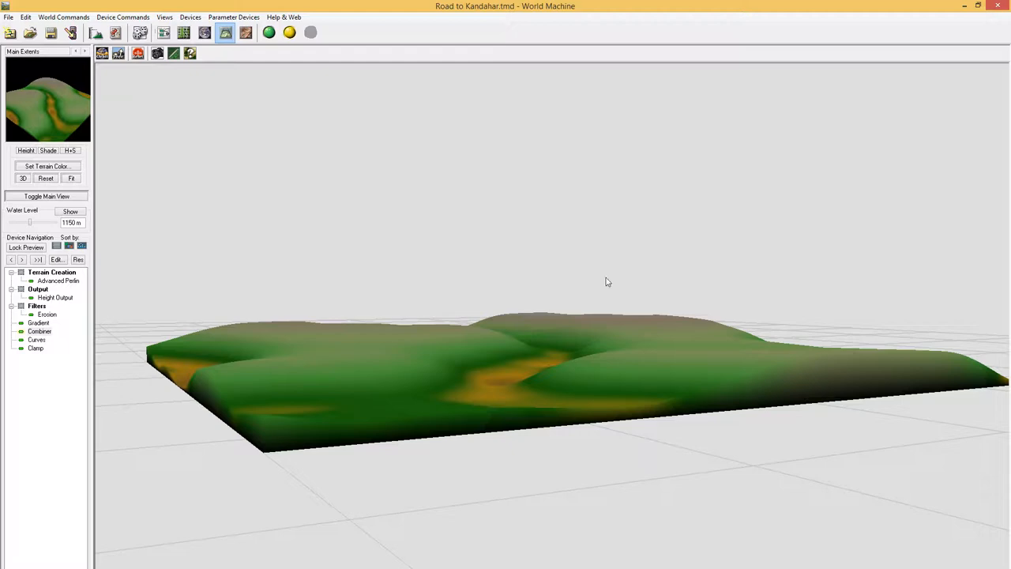
Select the Erosion device in the network and return to the 3D view of the terrain
mouse_move(608, 282)
mouse_down()
mouse_move(458, 345)
mouse_move(572, 406)
mouse_move(493, 282)
mouse_move(526, 271)
mouse_move(535, 284)
mouse_move(537, 275)
mouse_move(542, 346)
mouse_up()
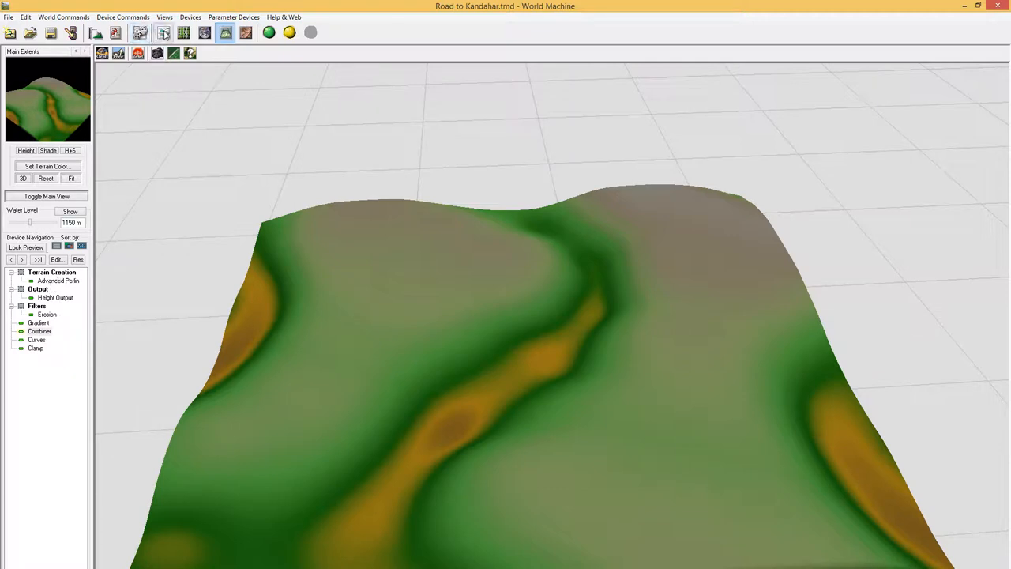
click(164, 32)
right_drag(698, 432, 338, 419)
click(552, 379)
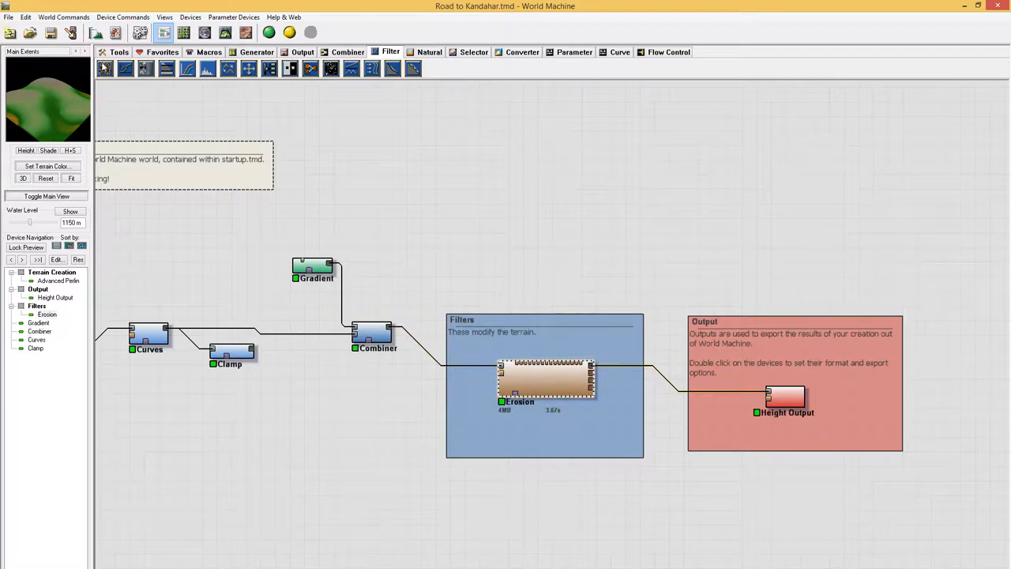
click(183, 32)
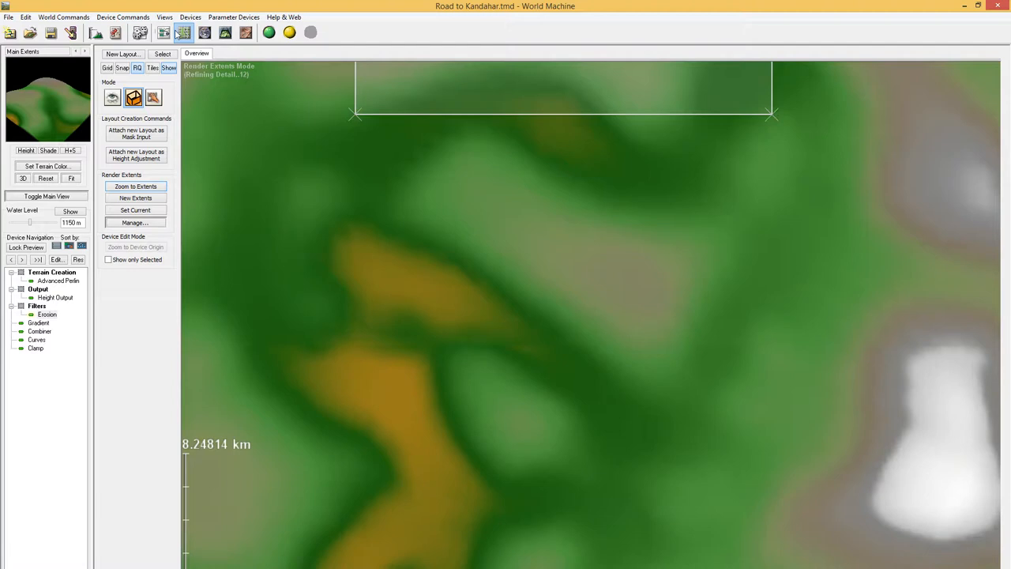
click(225, 33)
mouse_move(421, 214)
mouse_down()
mouse_move(467, 251)
mouse_move(489, 219)
mouse_move(347, 316)
mouse_up()
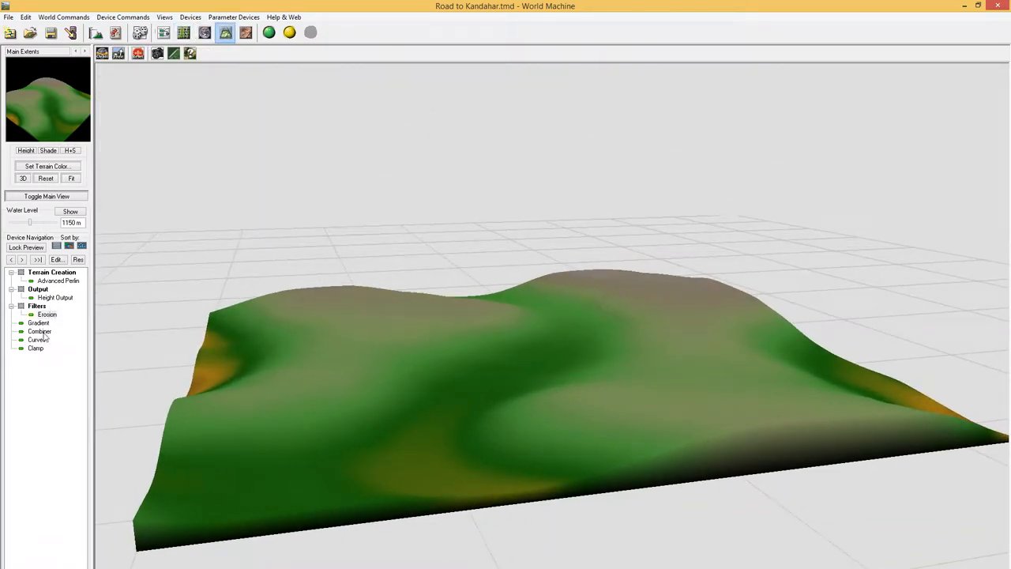
Show the Erosion output instead of the Combiner in 3D and orbit the eroded terrain
click(40, 331)
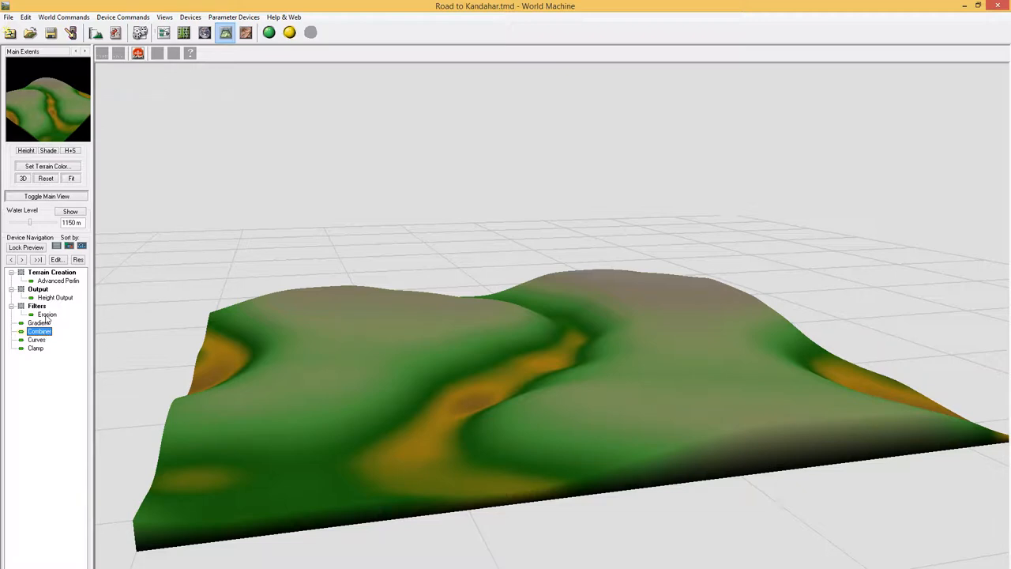
click(47, 315)
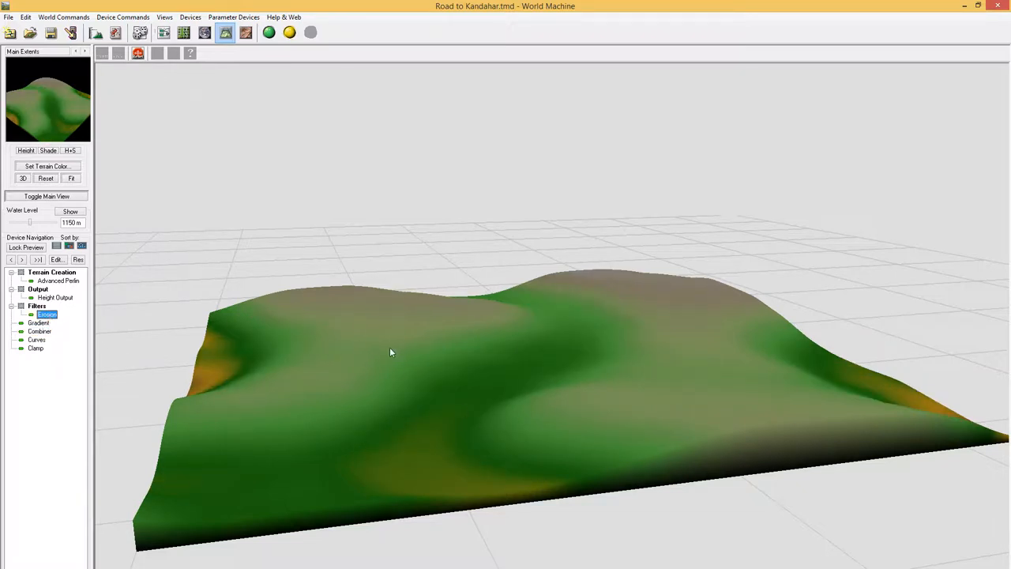
mouse_move(433, 473)
mouse_down()
mouse_move(422, 418)
mouse_move(463, 403)
mouse_move(440, 413)
mouse_move(435, 432)
mouse_move(374, 456)
mouse_move(418, 414)
mouse_move(467, 443)
mouse_move(447, 472)
mouse_move(411, 409)
mouse_move(458, 440)
mouse_move(388, 465)
mouse_move(387, 501)
mouse_move(464, 408)
mouse_move(517, 424)
mouse_move(560, 416)
mouse_move(451, 447)
mouse_move(466, 452)
mouse_up()
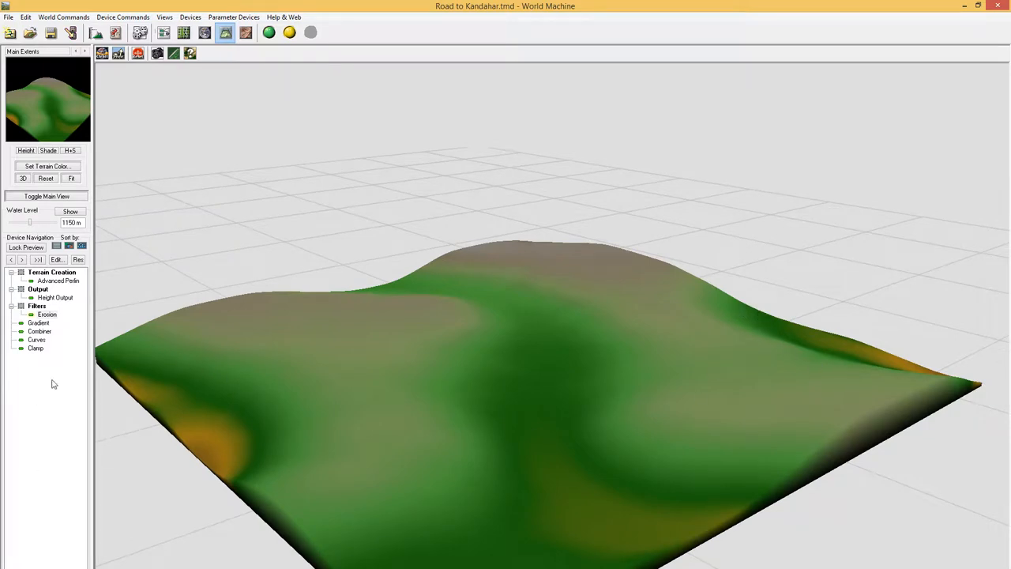
mouse_move(178, 453)
mouse_down()
mouse_move(312, 452)
mouse_move(268, 511)
mouse_move(227, 481)
mouse_up()
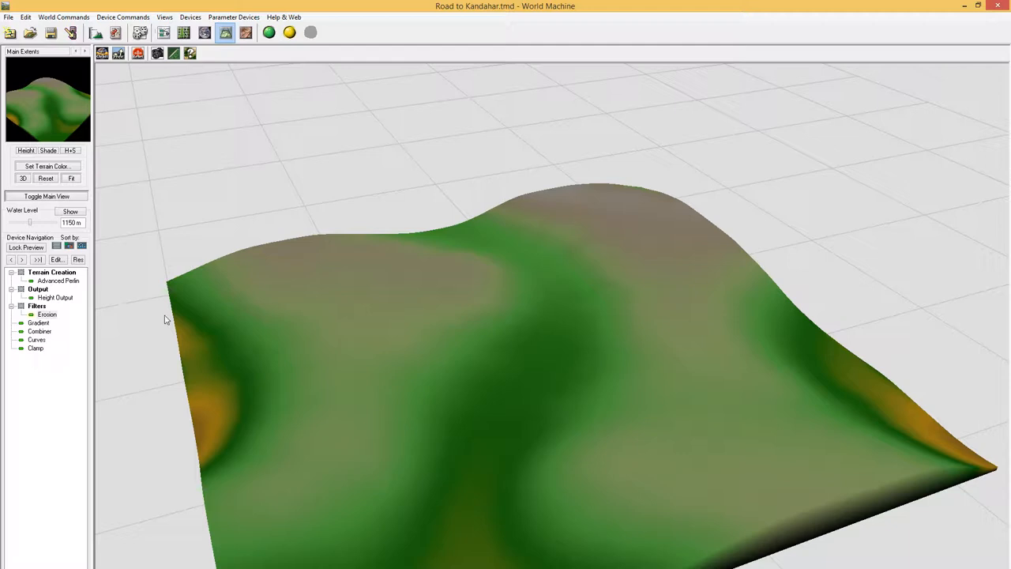
mouse_move(345, 357)
mouse_down()
mouse_move(381, 348)
mouse_move(366, 362)
mouse_move(263, 360)
mouse_up()
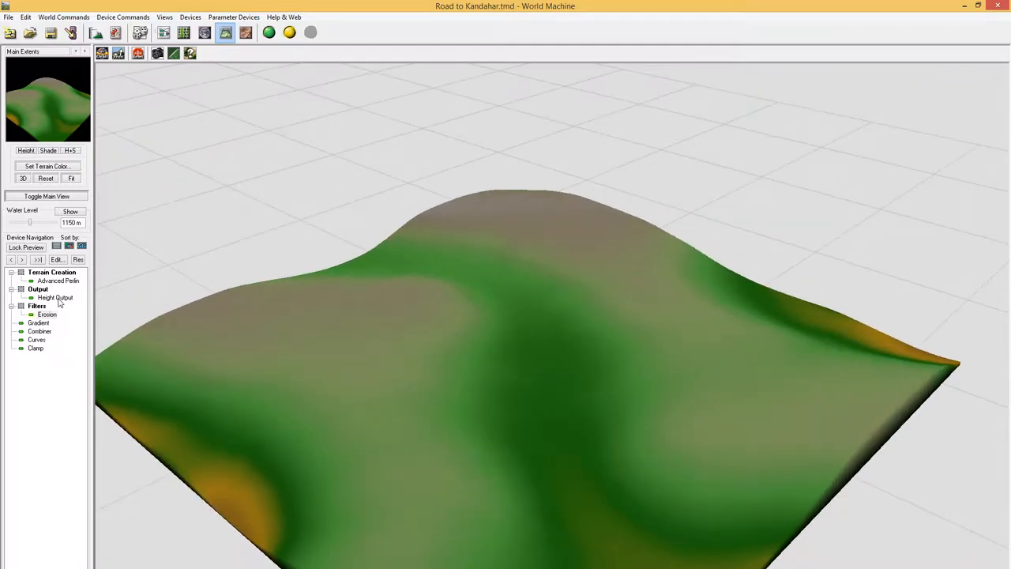
click(57, 299)
double_click(57, 299)
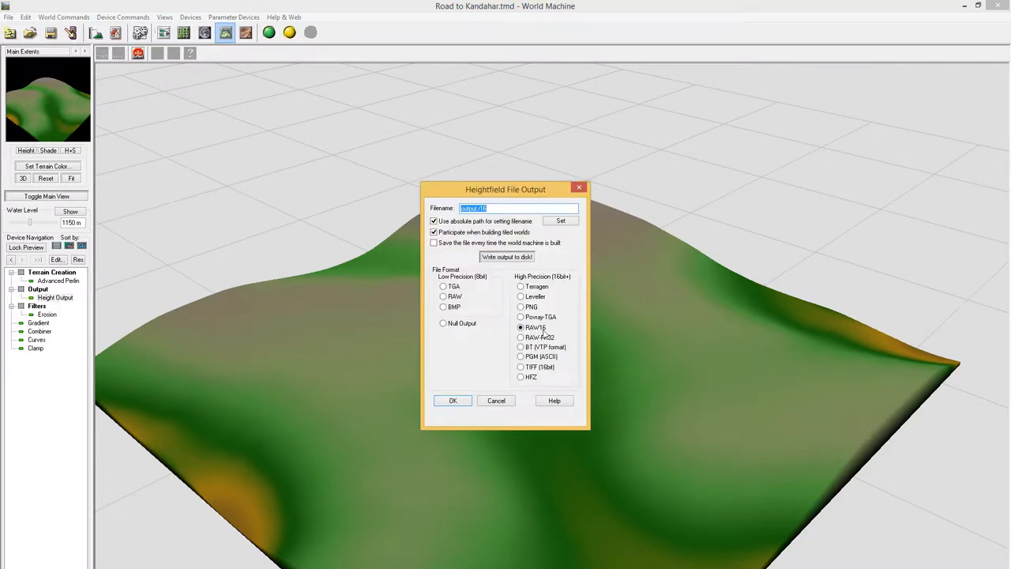
click(496, 401)
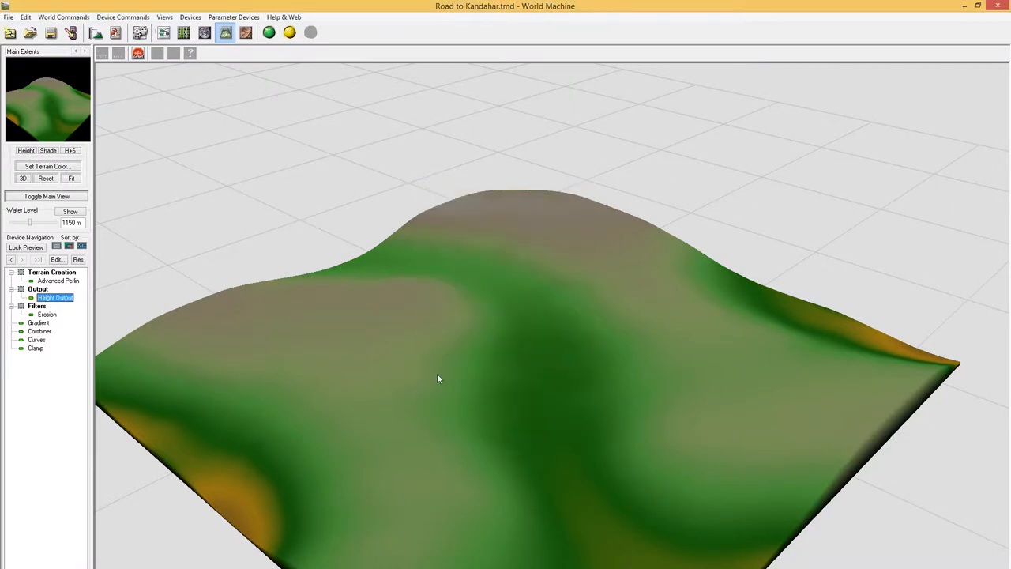
mouse_move(531, 564)
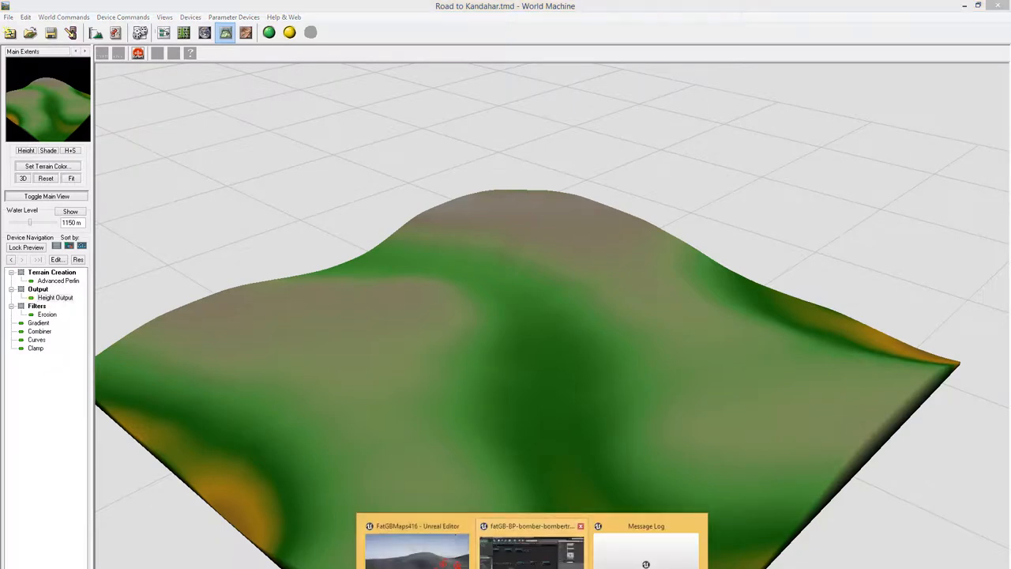
Back in Unreal Editor, look over the imported terrain and the landscape management tools
click(444, 554)
mouse_move(482, 449)
right_down()
mouse_move(332, 442)
mouse_move(332, 395)
right_up()
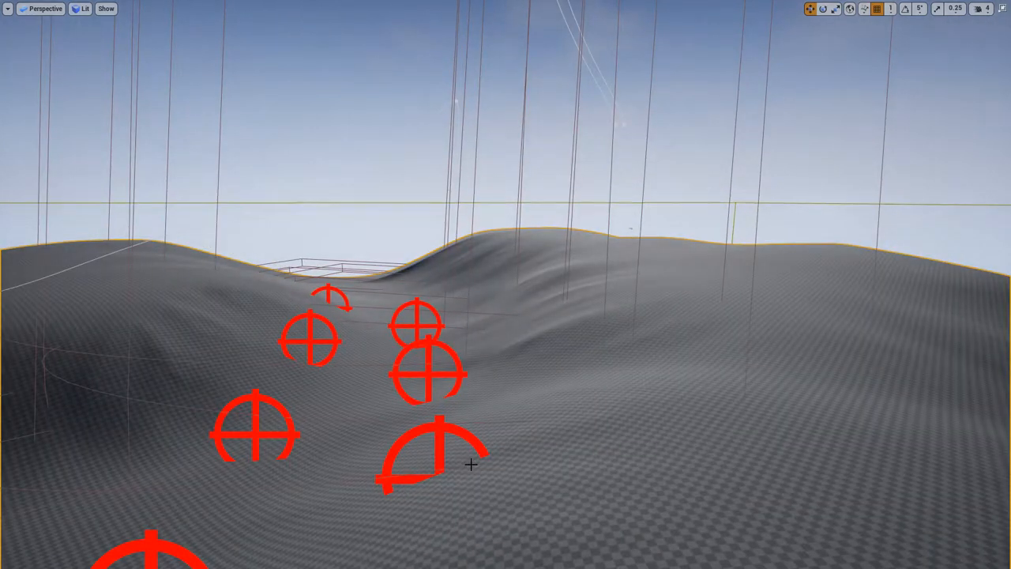
key(F11)
right_drag(319, 162, 318, 198)
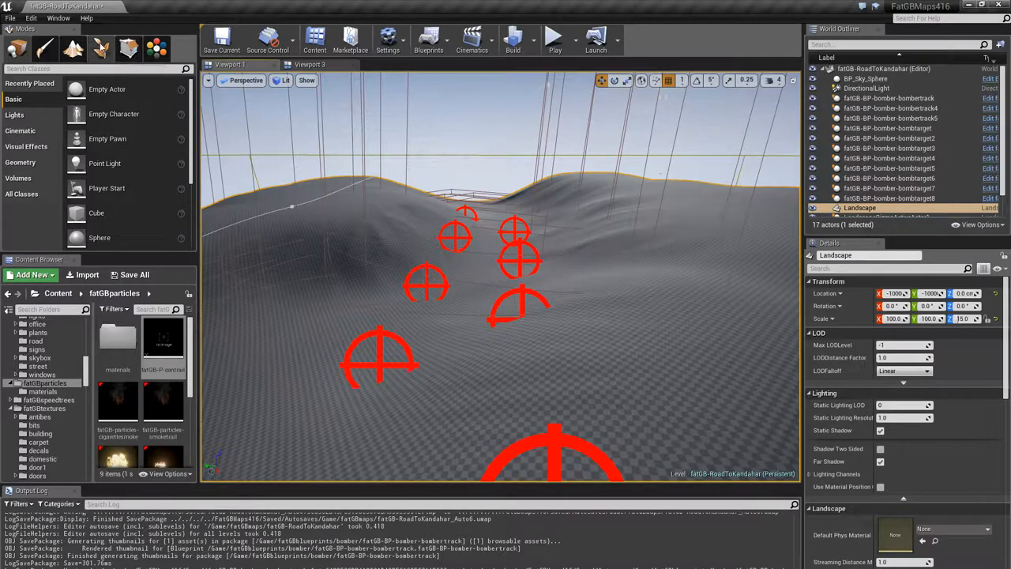
click(100, 48)
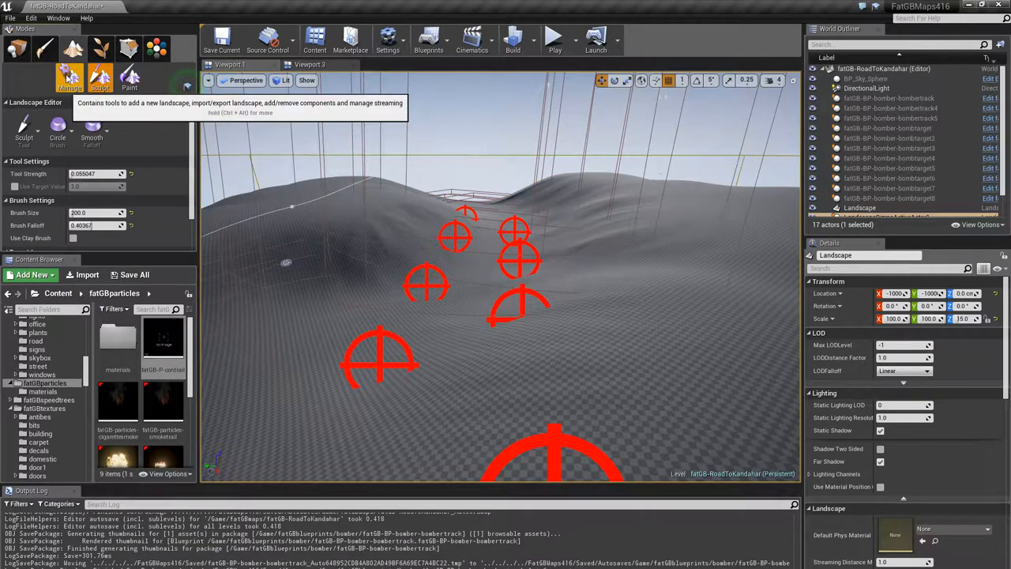
click(71, 79)
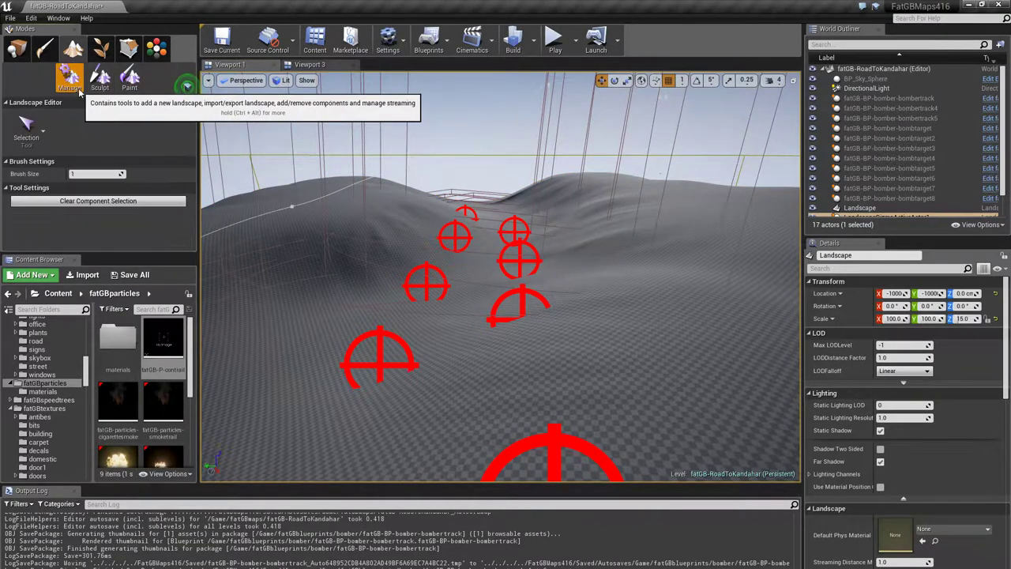
click(17, 48)
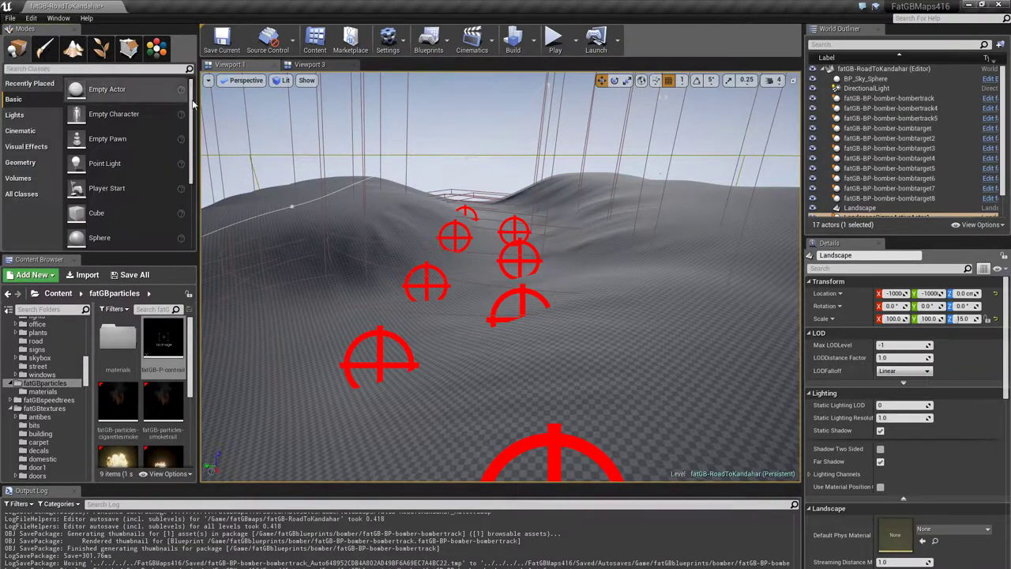
Start a new empty level, saving the fatGB-RoadToKandahar map first
click(10, 17)
click(18, 39)
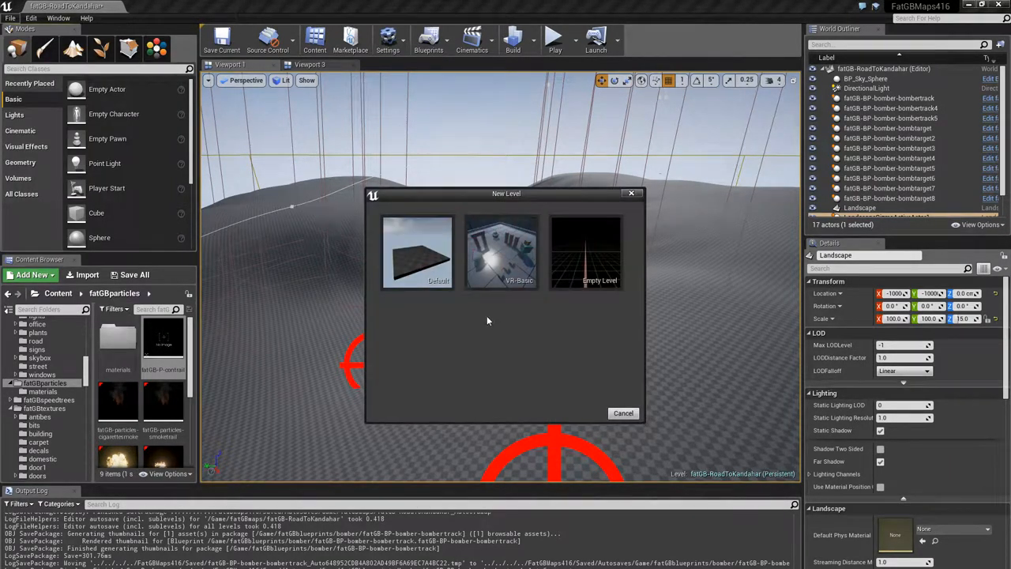
click(584, 269)
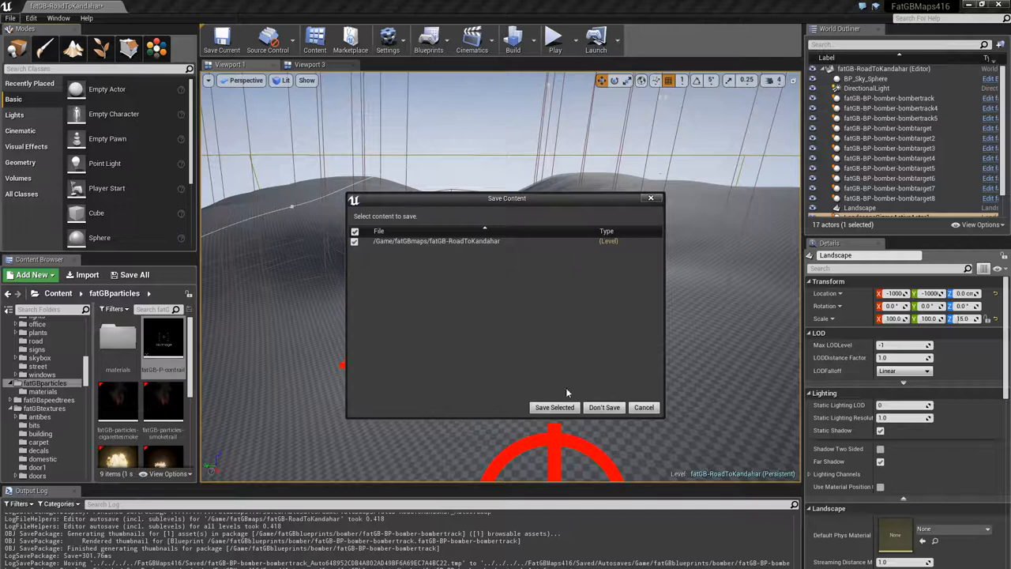
click(557, 408)
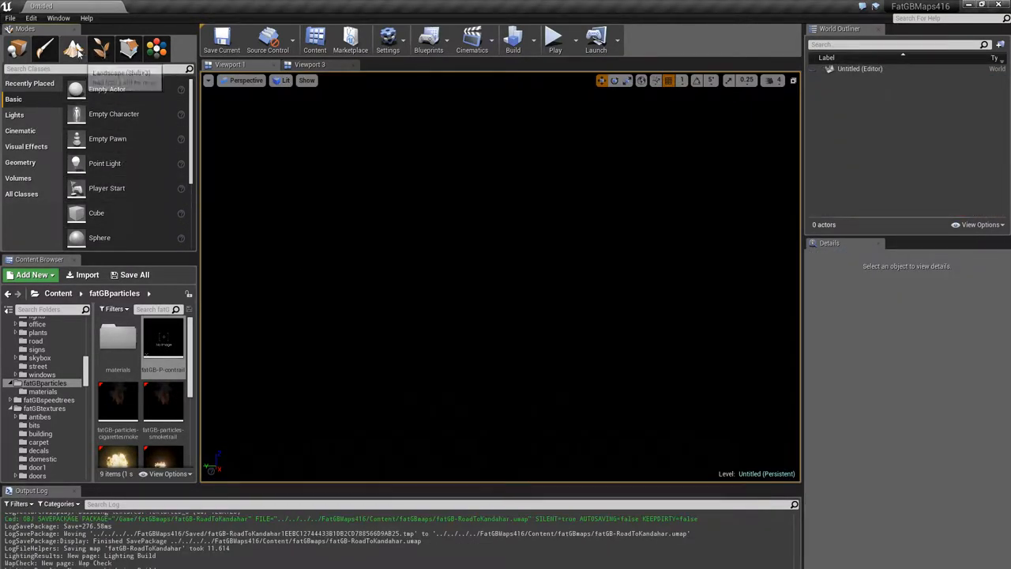
Begin a new landscape and choose the World Machine output.r16 heightmap to import
click(73, 50)
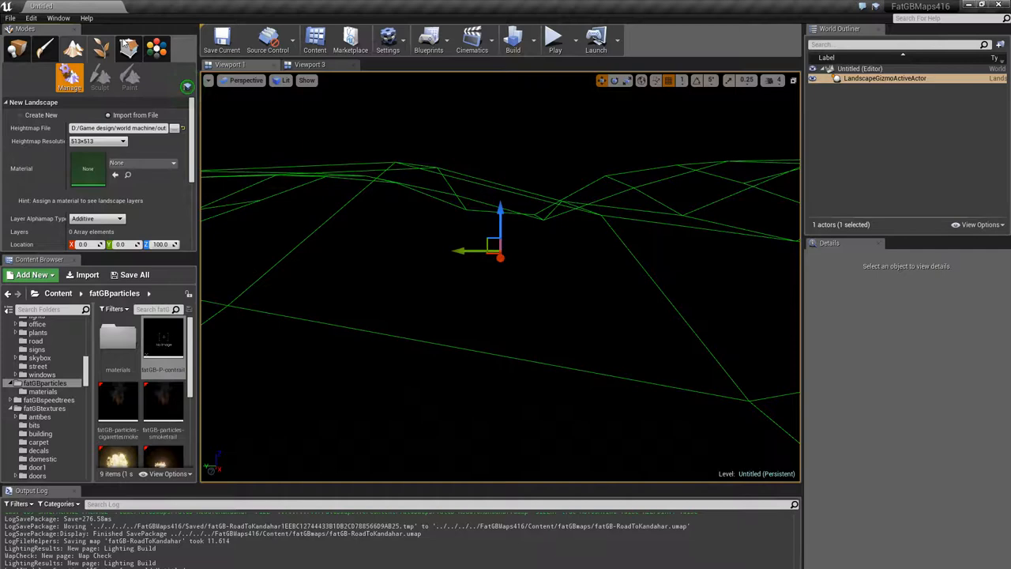
mouse_move(401, 262)
mouse_down()
mouse_move(348, 261)
mouse_move(584, 261)
mouse_up()
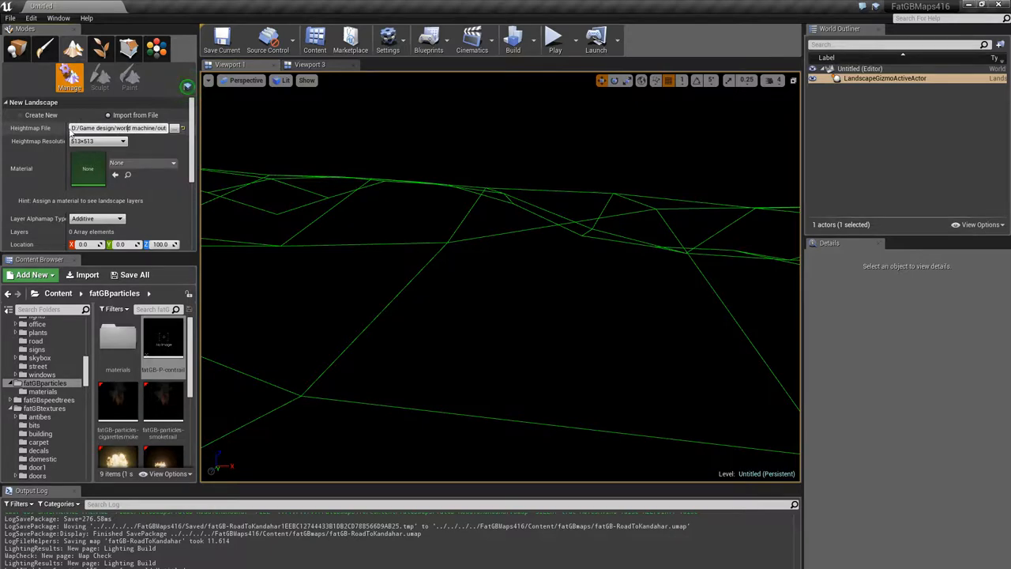
click(176, 129)
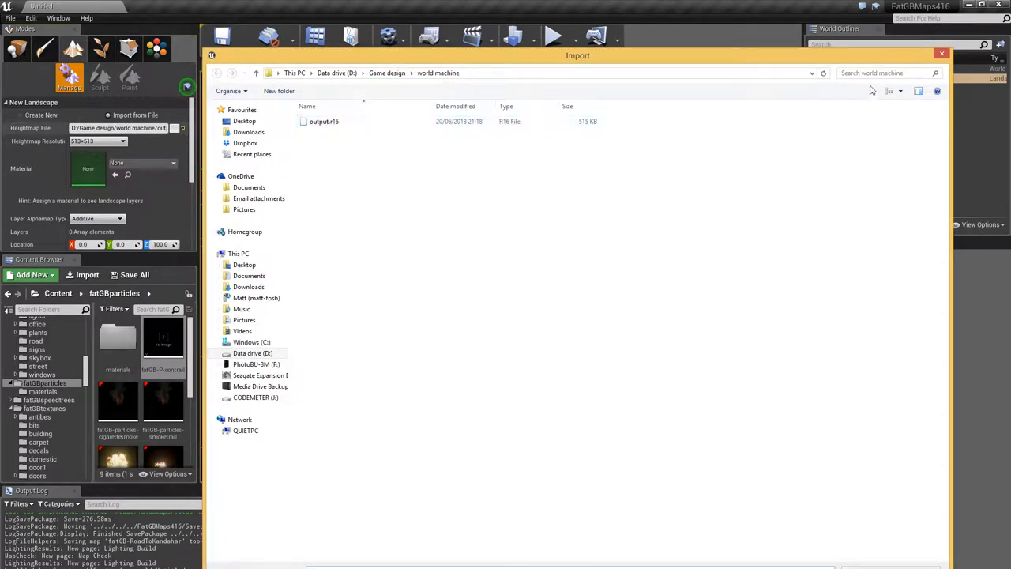
click(941, 55)
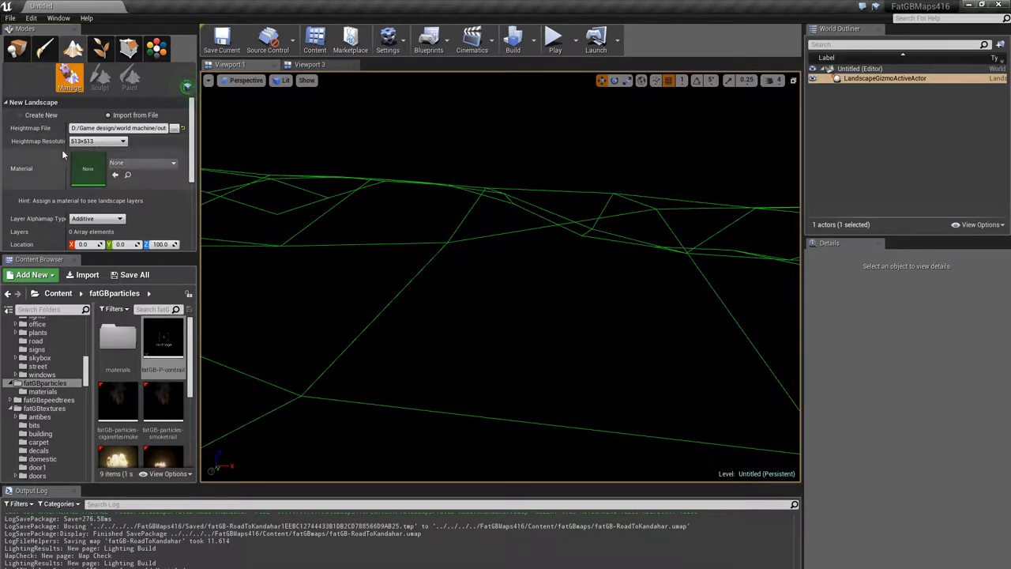
scroll(54, 213, down, 1)
scroll(95, 221, down, 3)
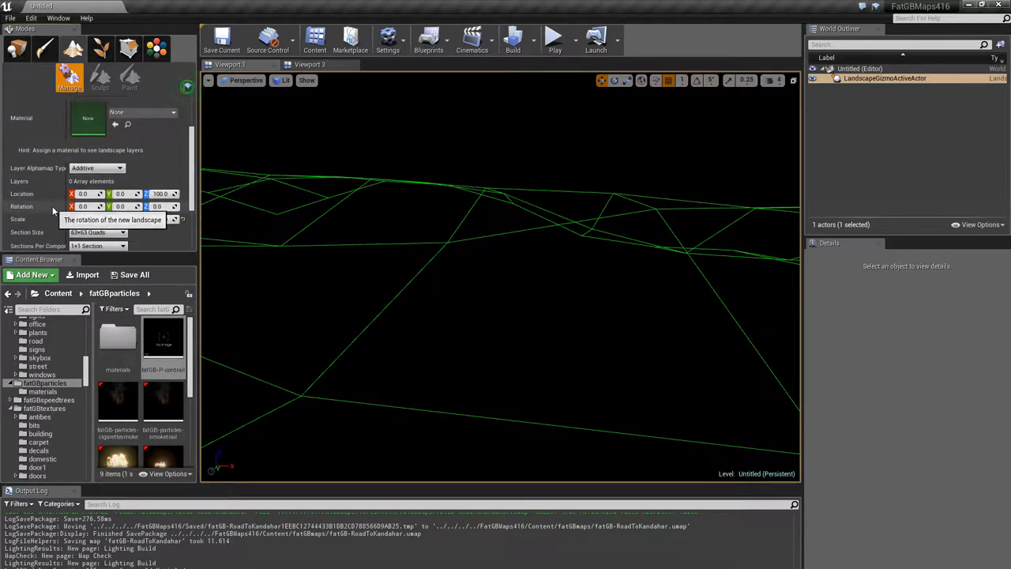
scroll(155, 228, down, 2)
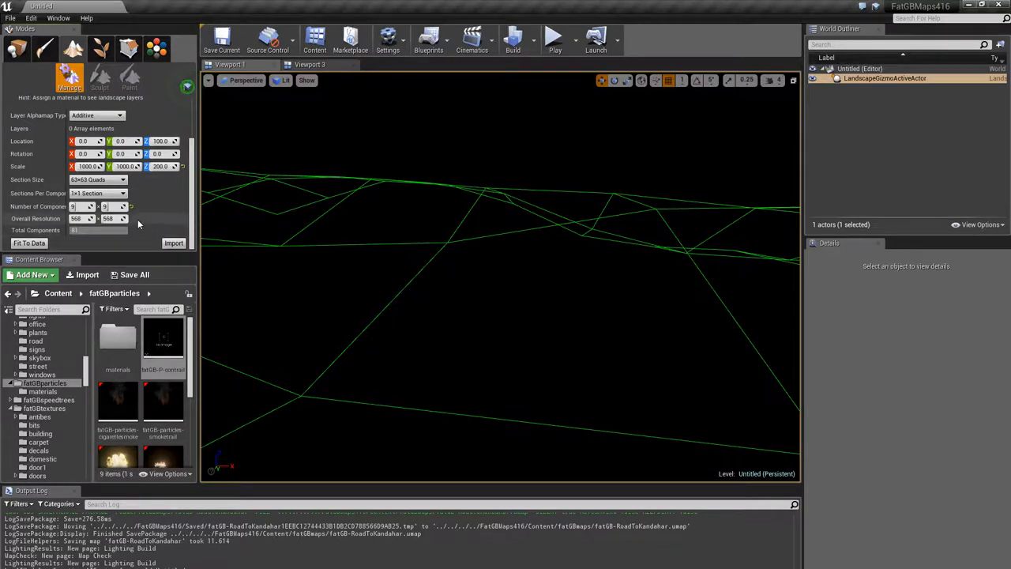
scroll(137, 219, up, 3)
scroll(69, 143, up, 2)
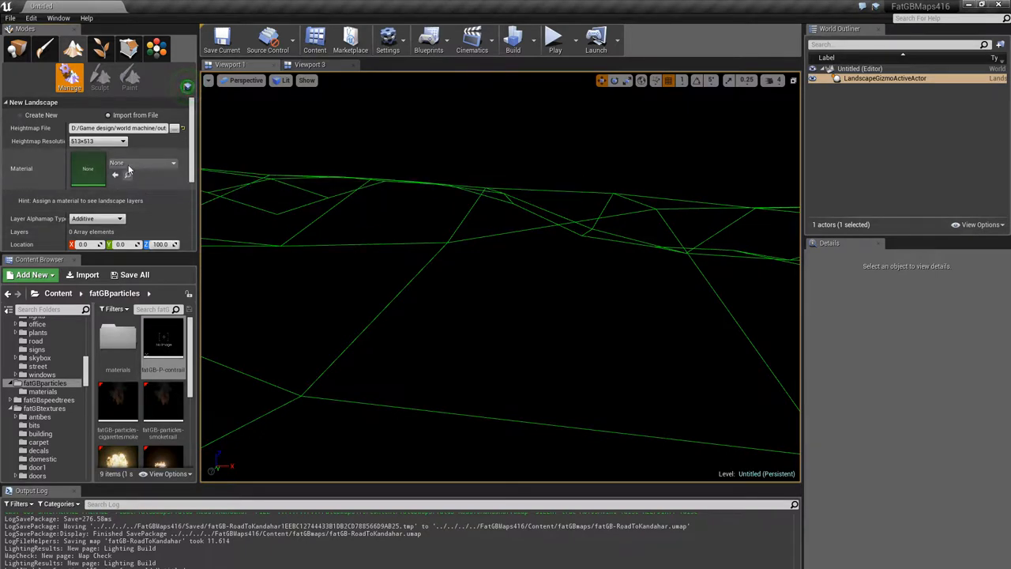
scroll(158, 207, down, 1)
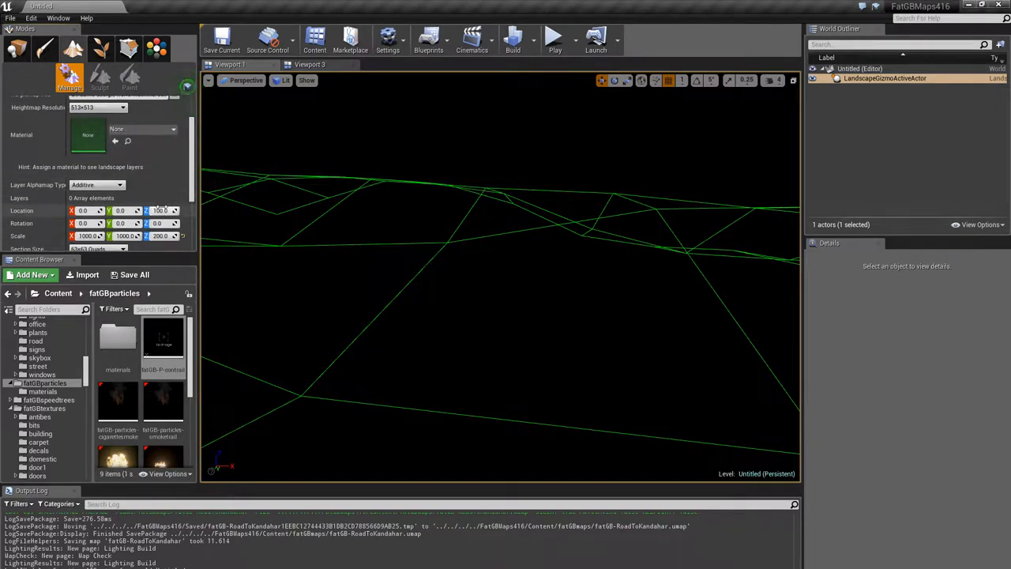
scroll(158, 207, down, 1)
scroll(150, 204, down, 1)
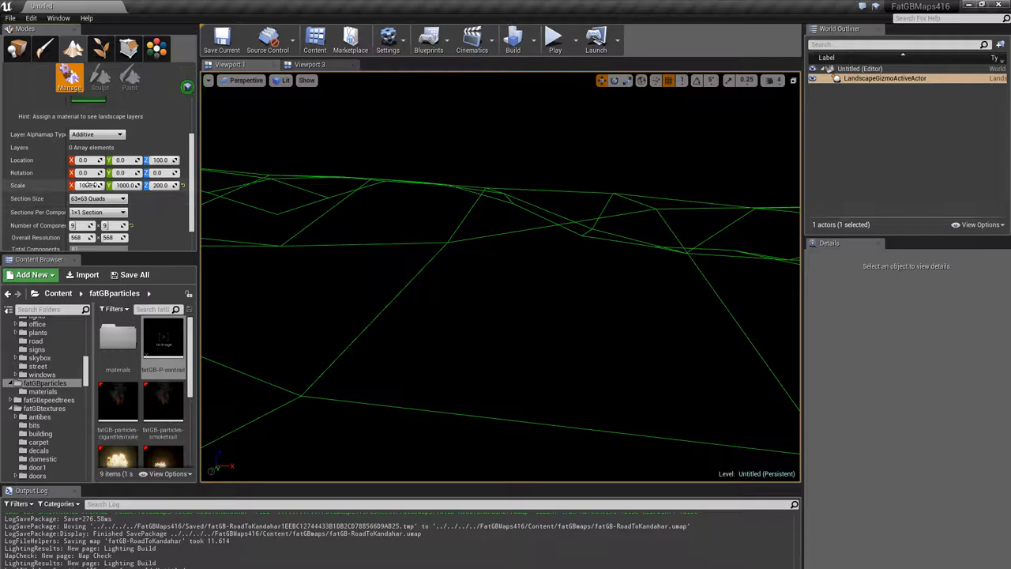
Try height scales of 100 and 300, settle on 200, and import the landscape
click(161, 185)
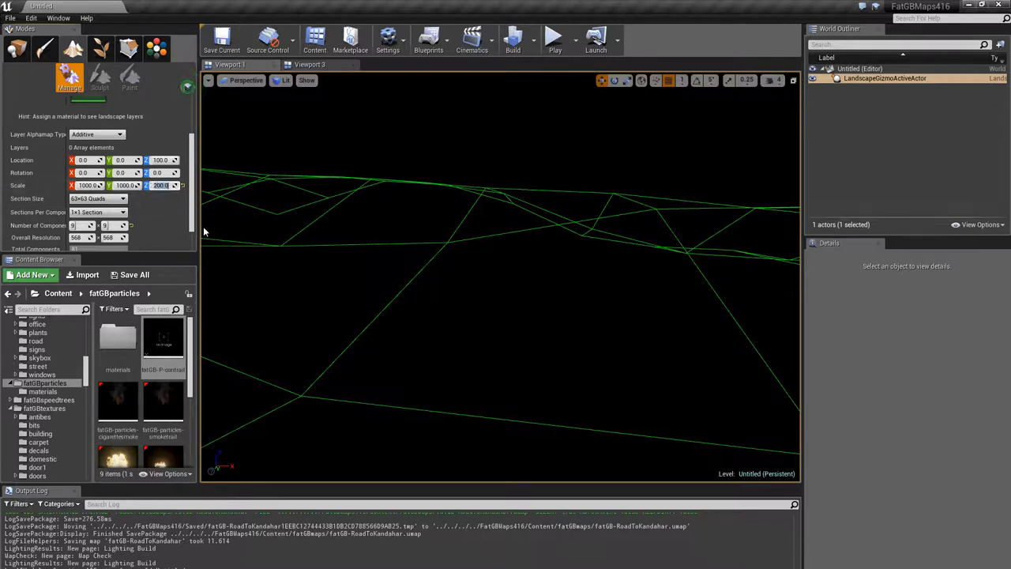
text(100)
key(Return)
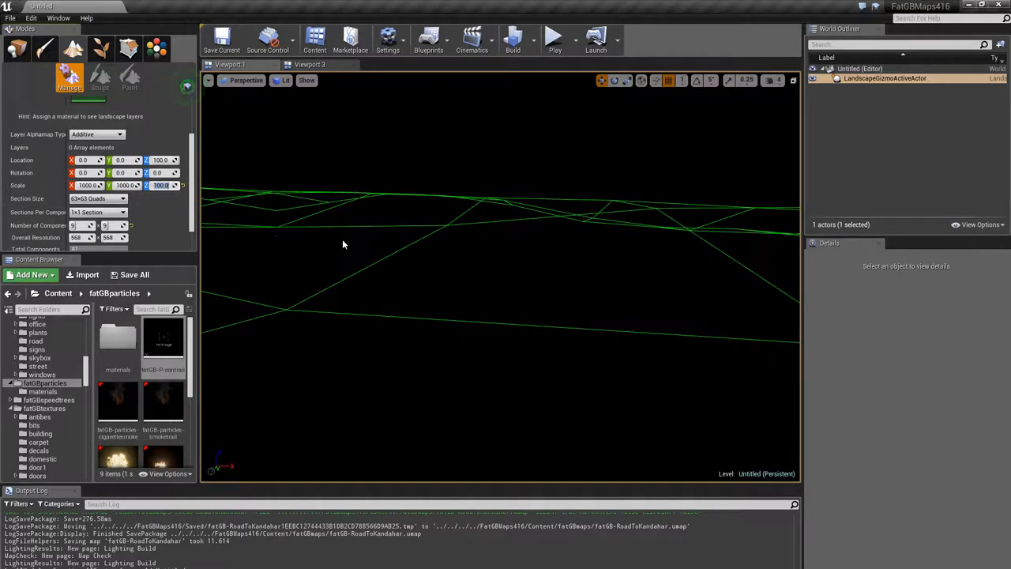
key(Return)
text(300)
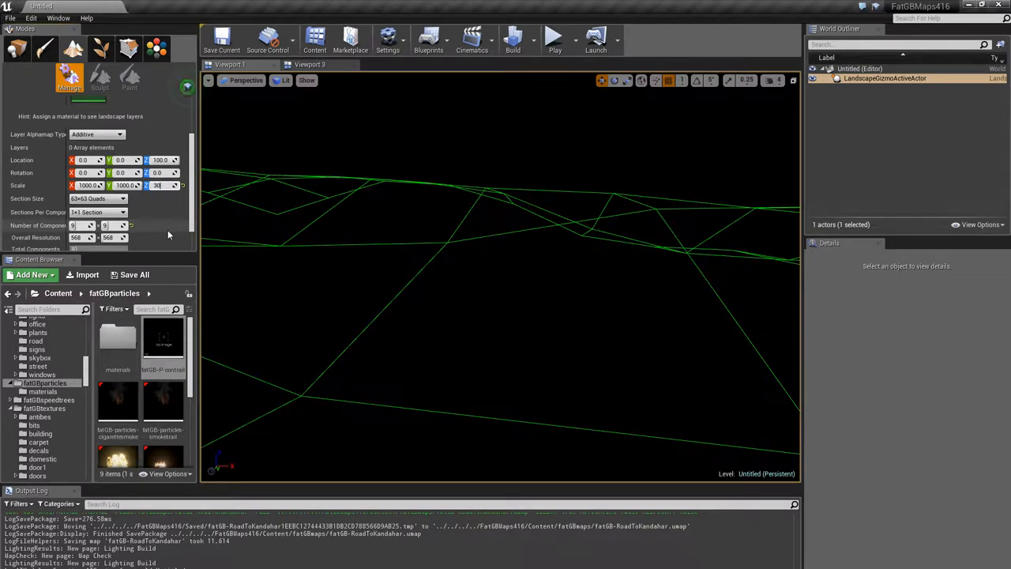
key(Return)
text(200)
key(Return)
scroll(151, 221, down, 1)
click(173, 243)
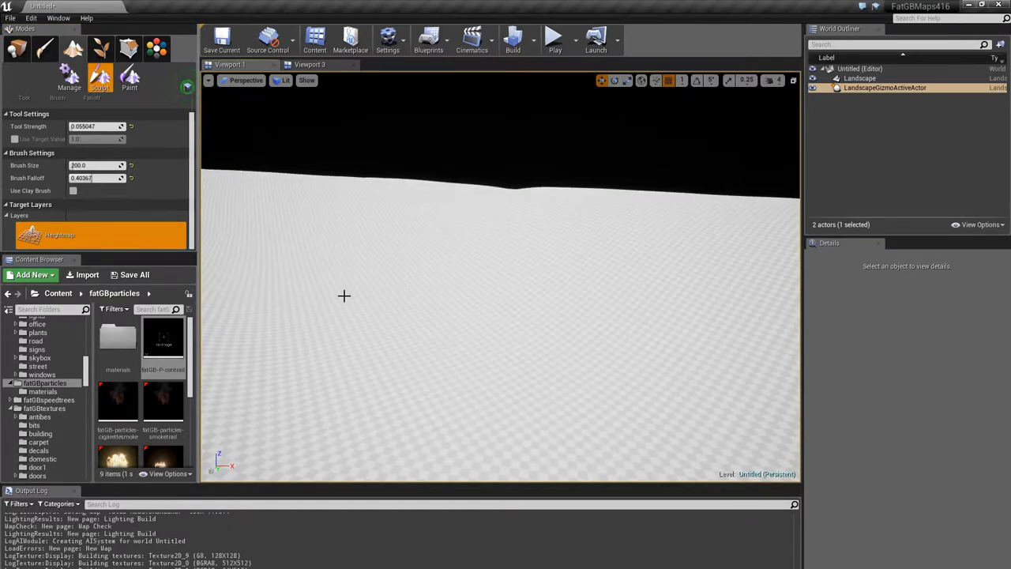
Place a Directional Light in the level so the landscape's hills are lit and shaded
click(16, 49)
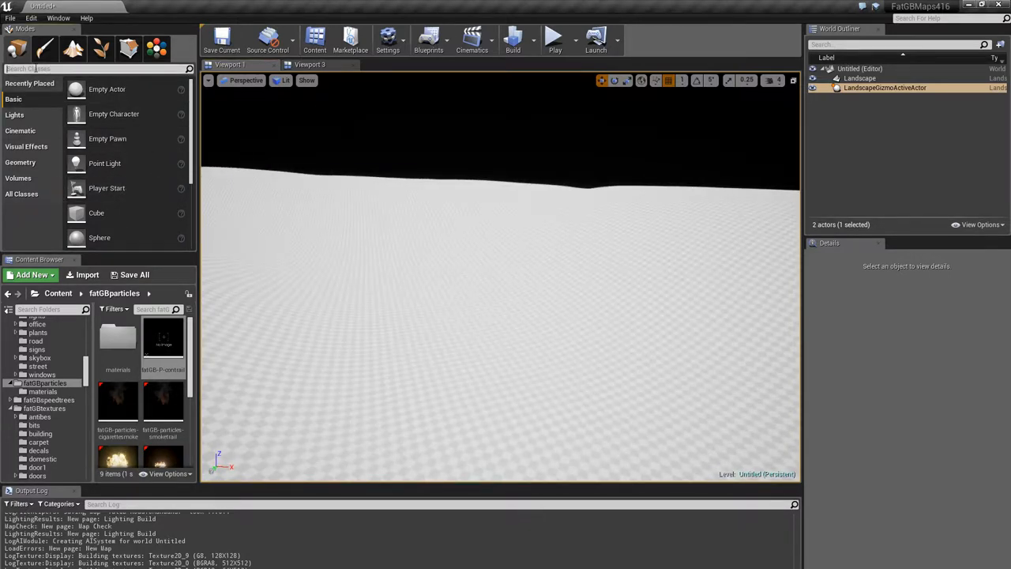
text(durectuib)
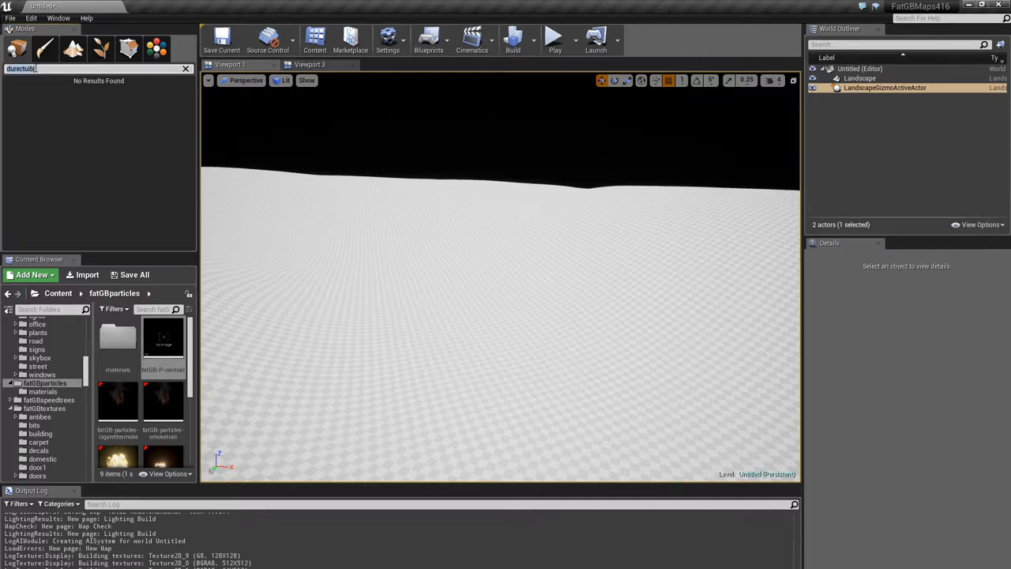
text(direc)
drag(48, 89, 419, 241)
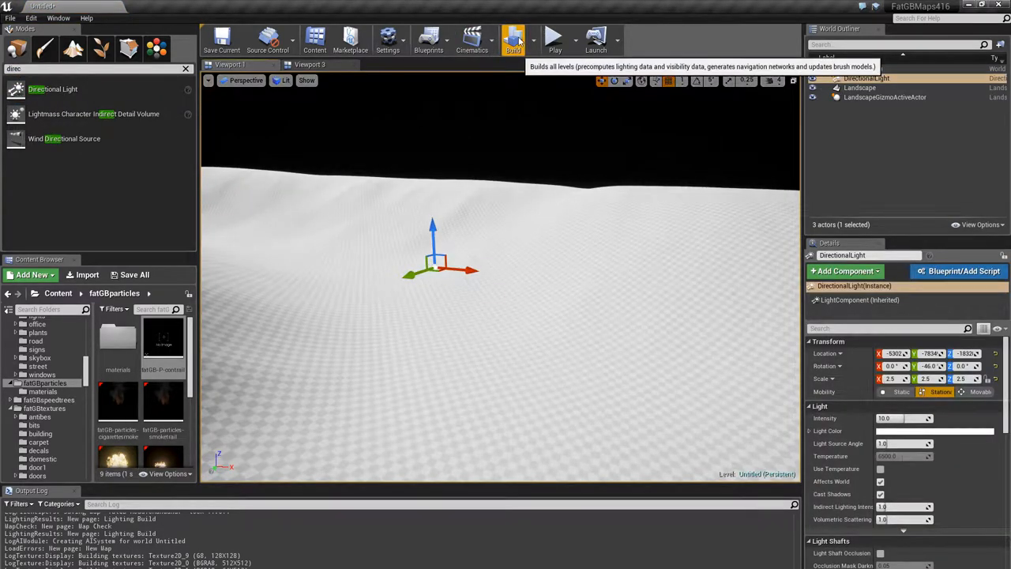
right_drag(498, 316, 498, 316)
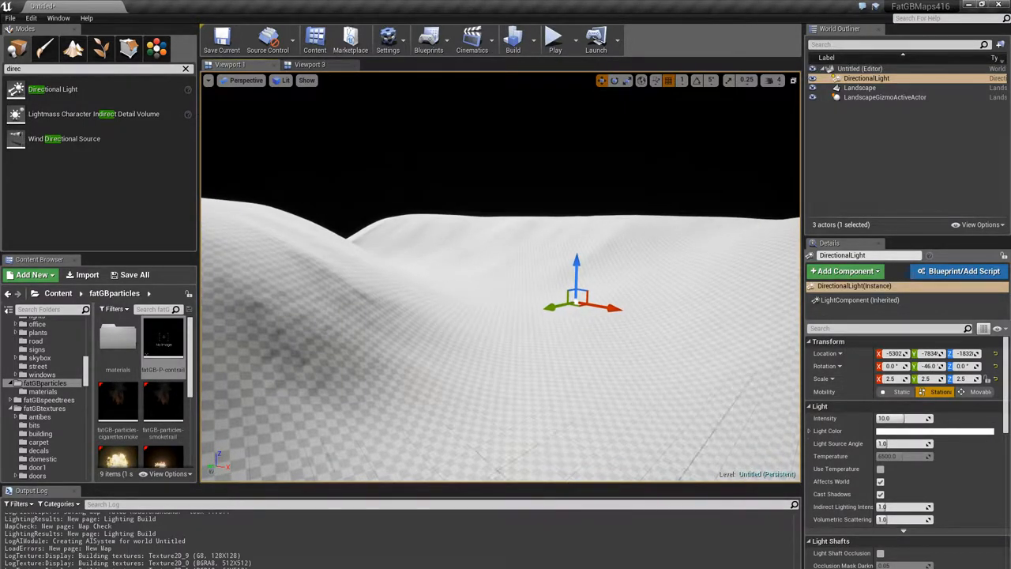
right_drag(324, 286, 325, 286)
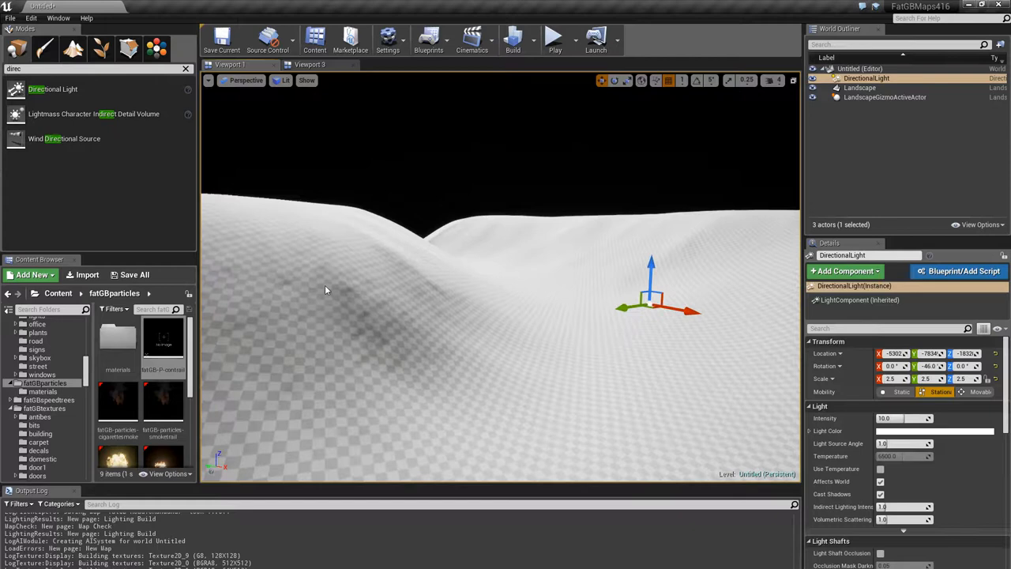
click(477, 322)
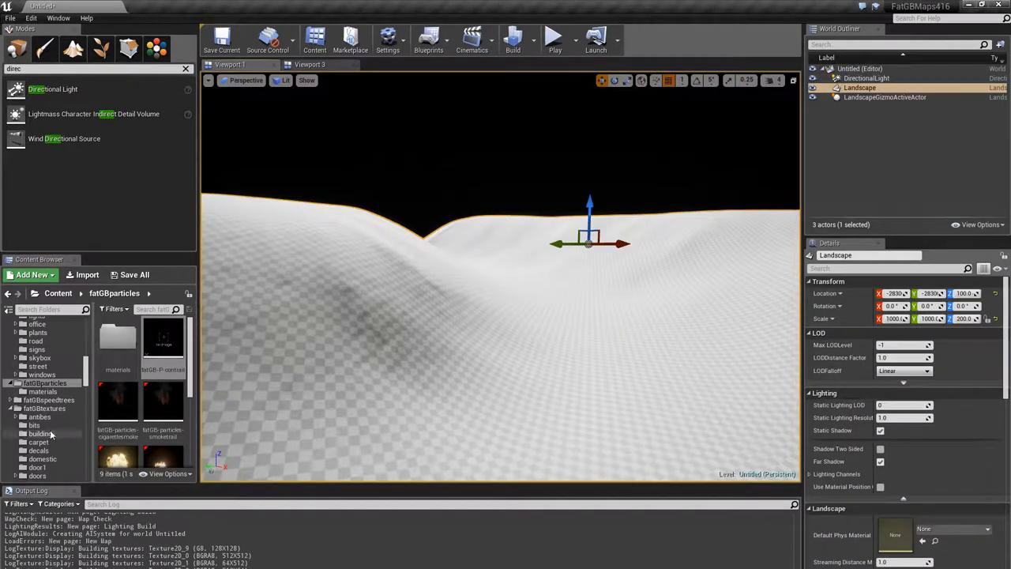
scroll(41, 429, down, 5)
scroll(41, 426, up, 3)
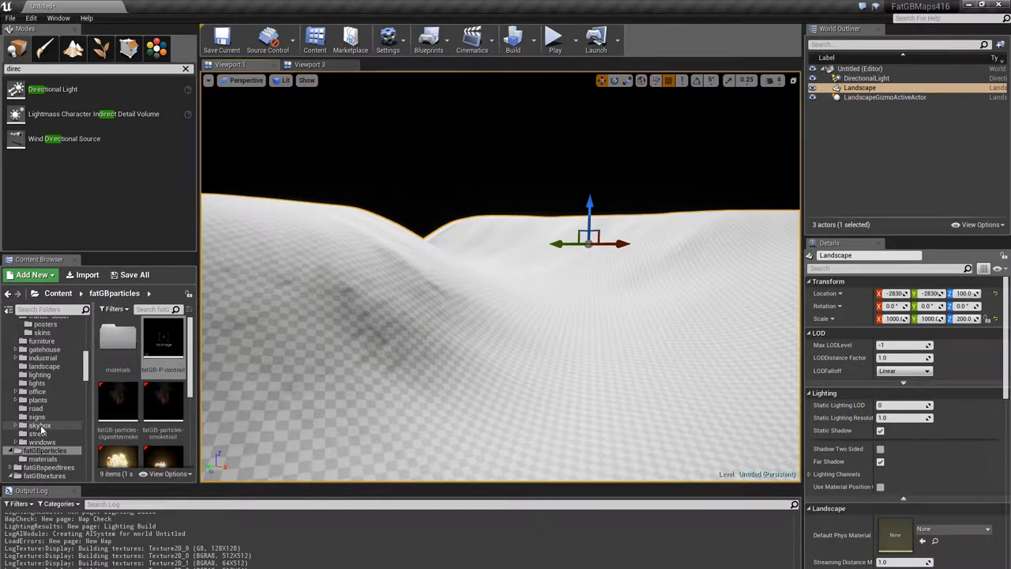
scroll(39, 415, up, 5)
scroll(39, 403, up, 3)
scroll(37, 395, up, 3)
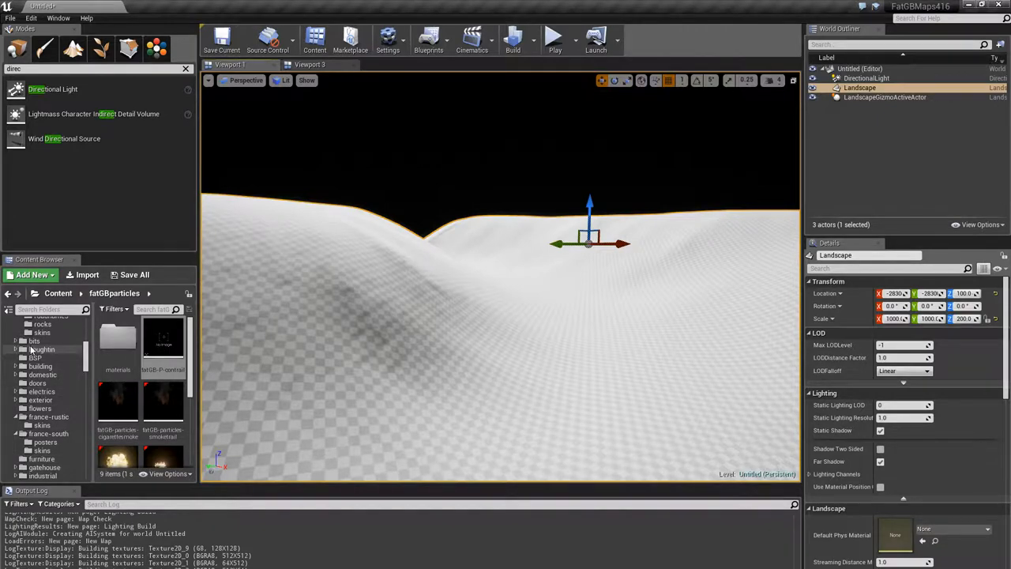
Drop the GB_Character_RefPose model on the terrain to judge scale, then delete it
click(34, 340)
scroll(132, 430, down, 3)
drag(132, 431, 372, 425)
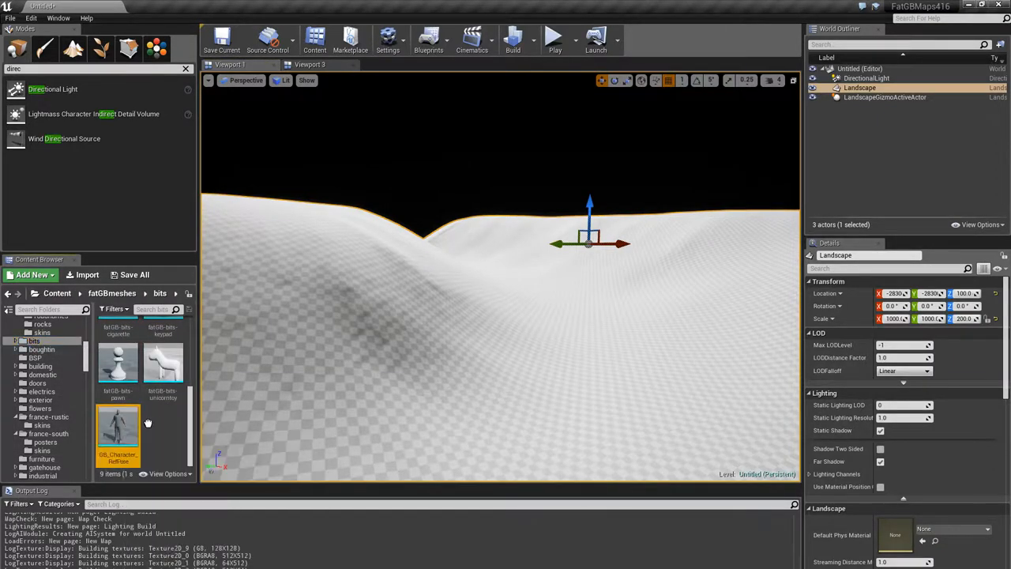
click(422, 420)
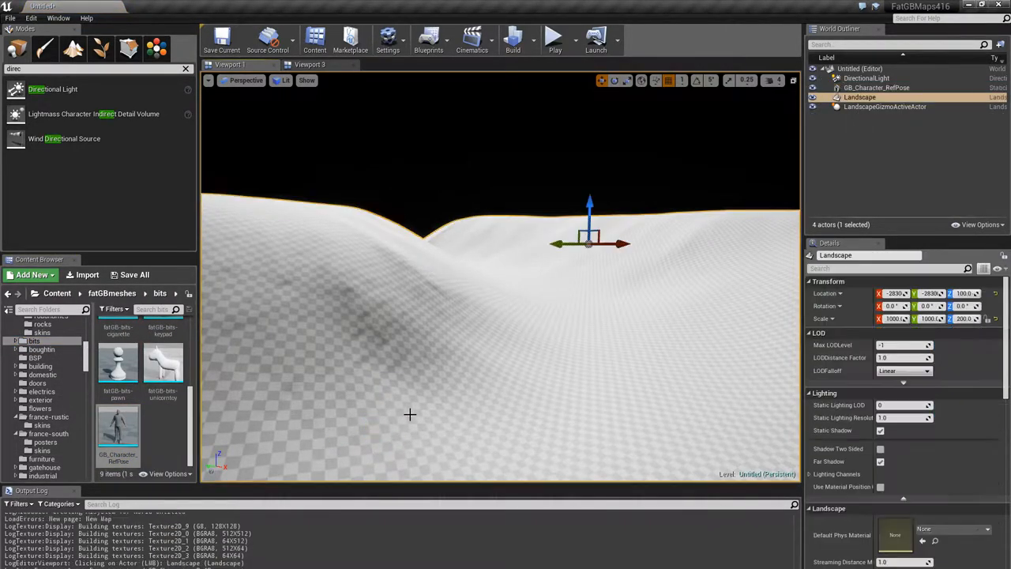
right_drag(409, 414, 369, 415)
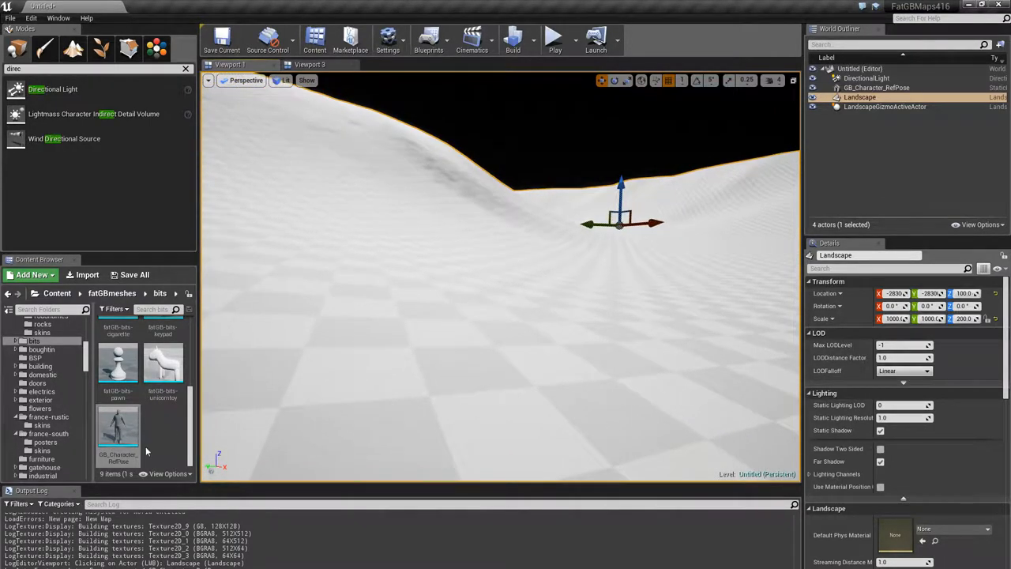
drag(119, 430, 451, 405)
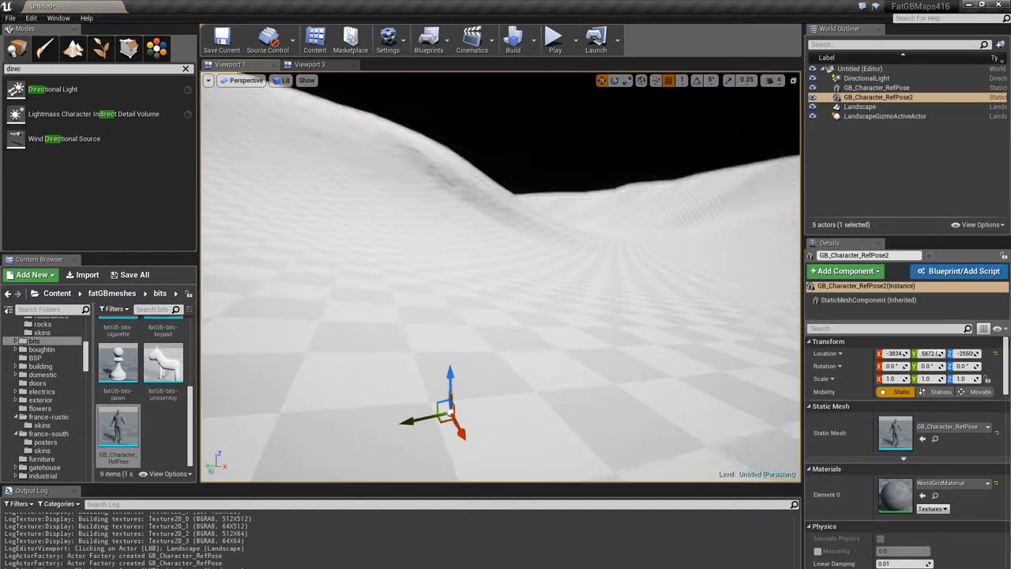
right_drag(451, 405, 451, 406)
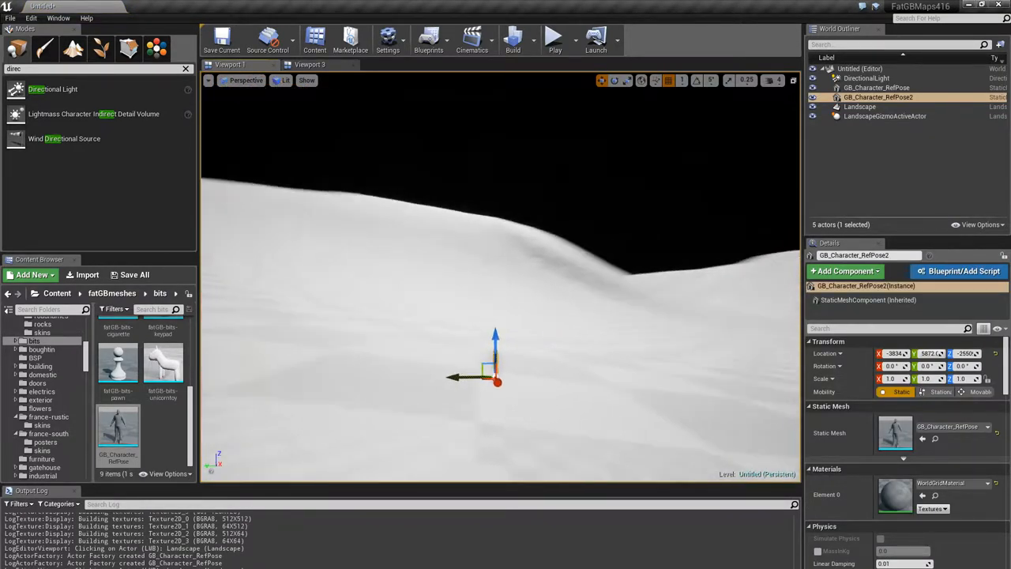
right_drag(368, 382, 368, 382)
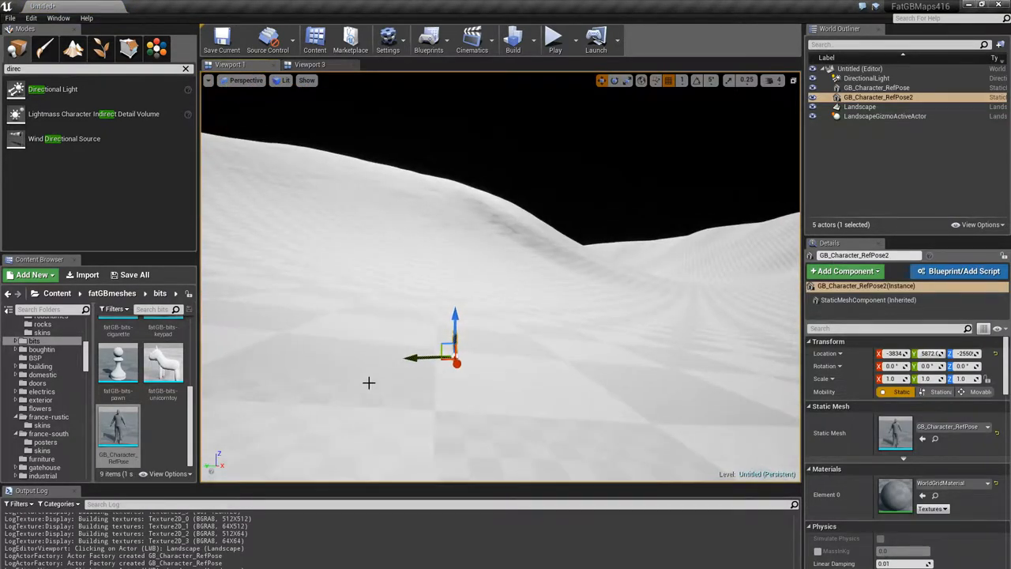
click(368, 345)
click(455, 343)
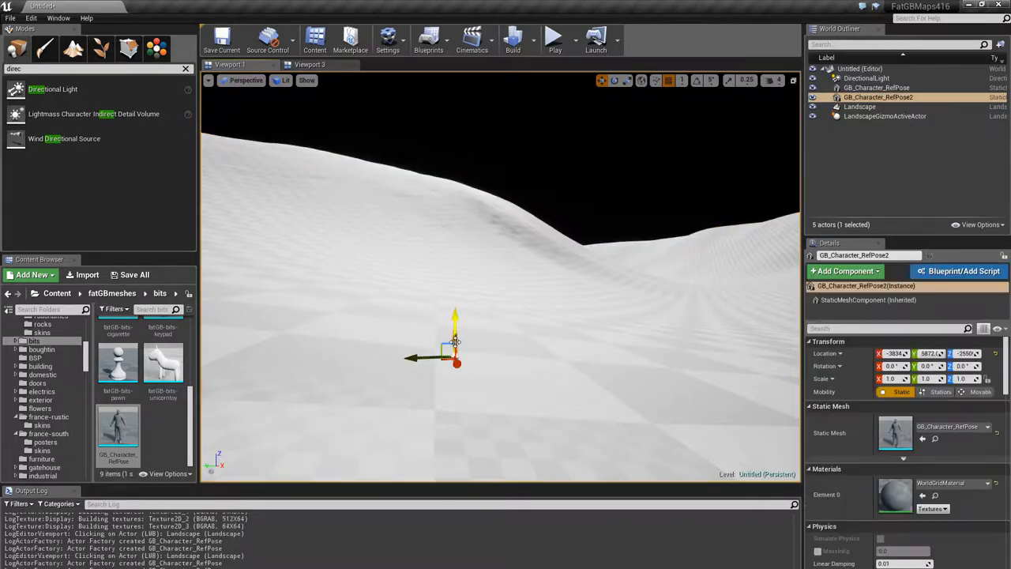
key(Delete)
Set the landscape scale to 200 by 200 with a height scale of 60 and frame it in view
click(379, 323)
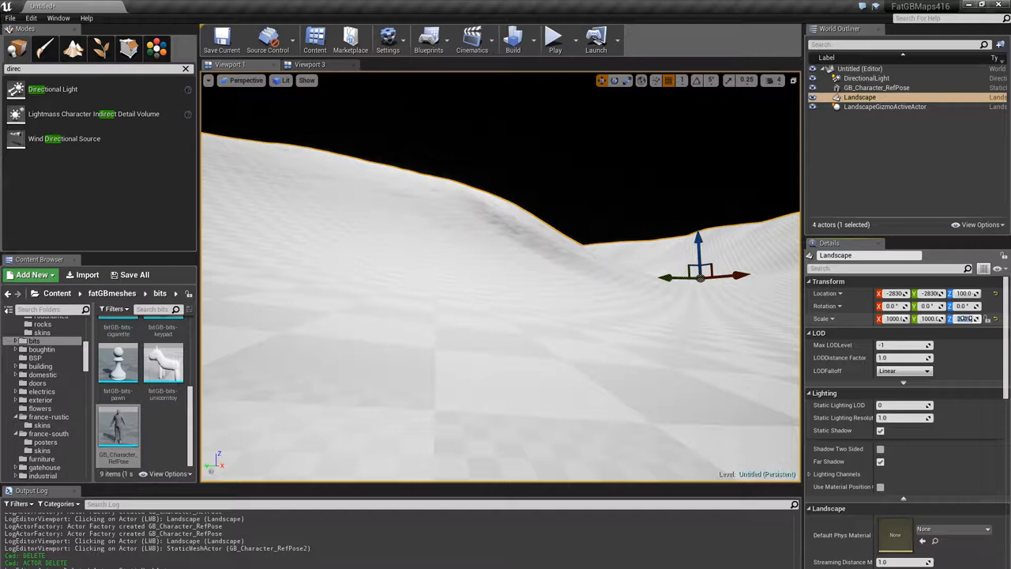
text(0)
key(Tab)
text(2)
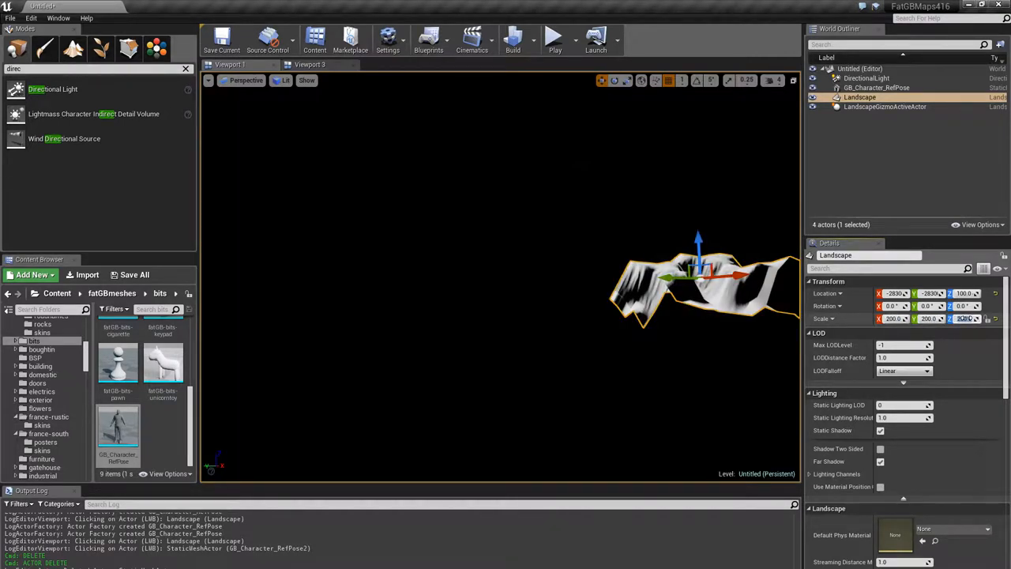
key(Return)
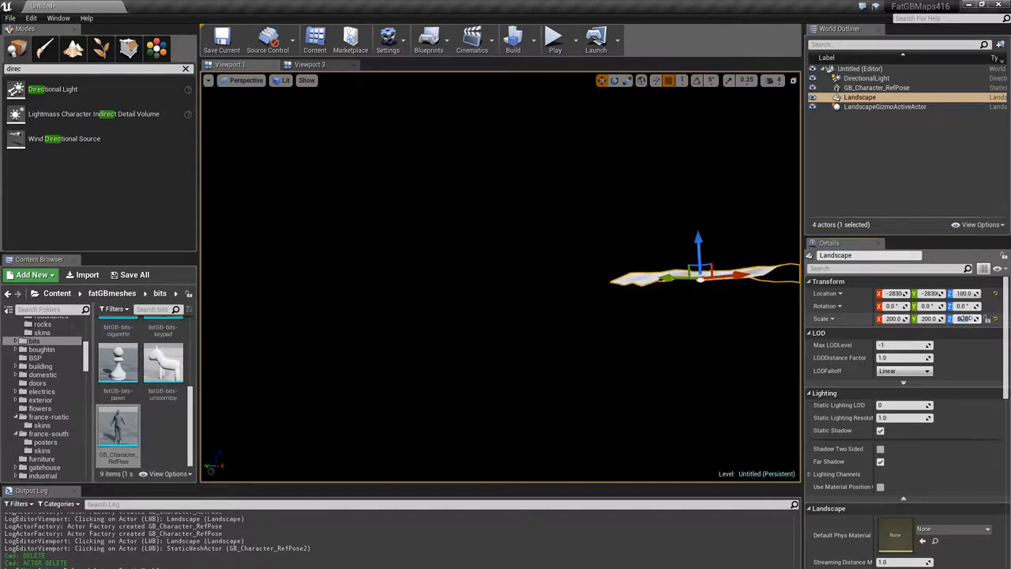
drag(967, 318, 965, 318)
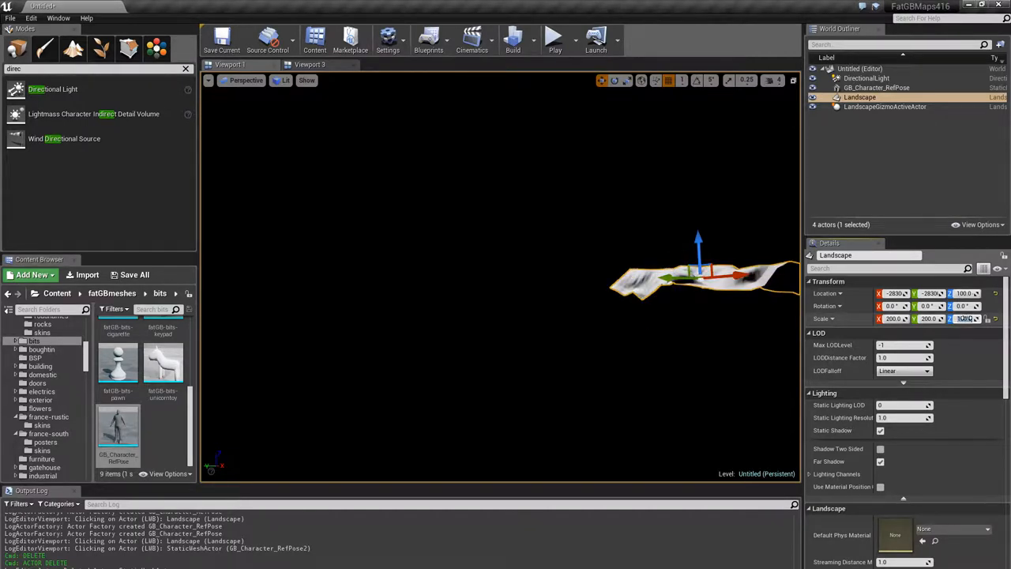
key(Return)
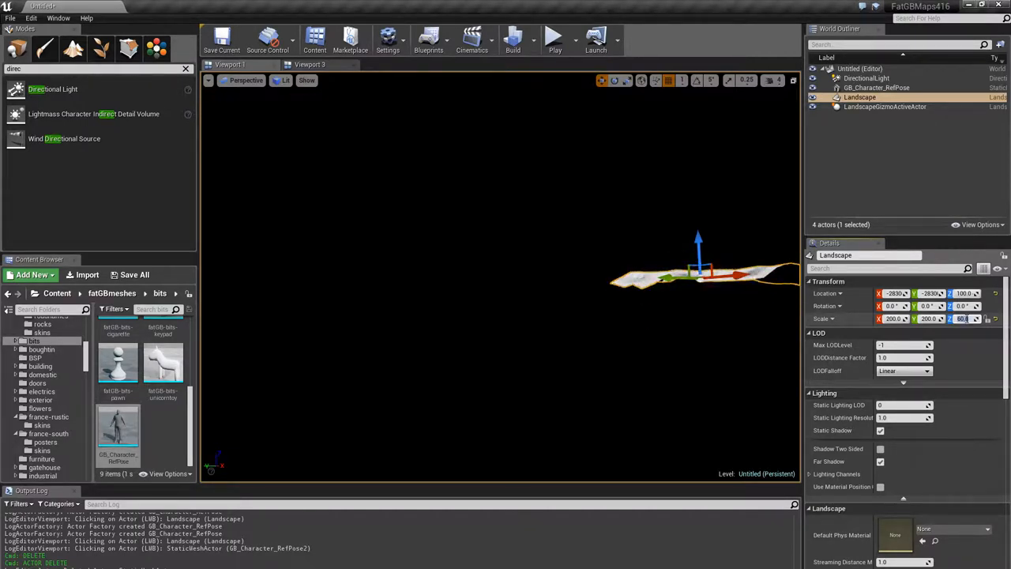
double_click(854, 97)
right_drag(501, 277, 443, 276)
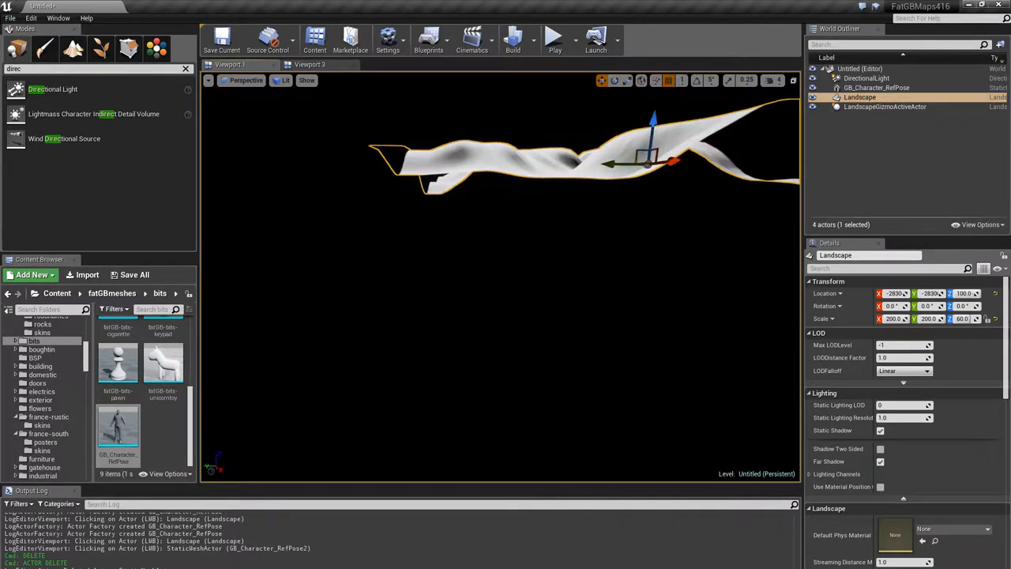
right_drag(564, 208, 564, 207)
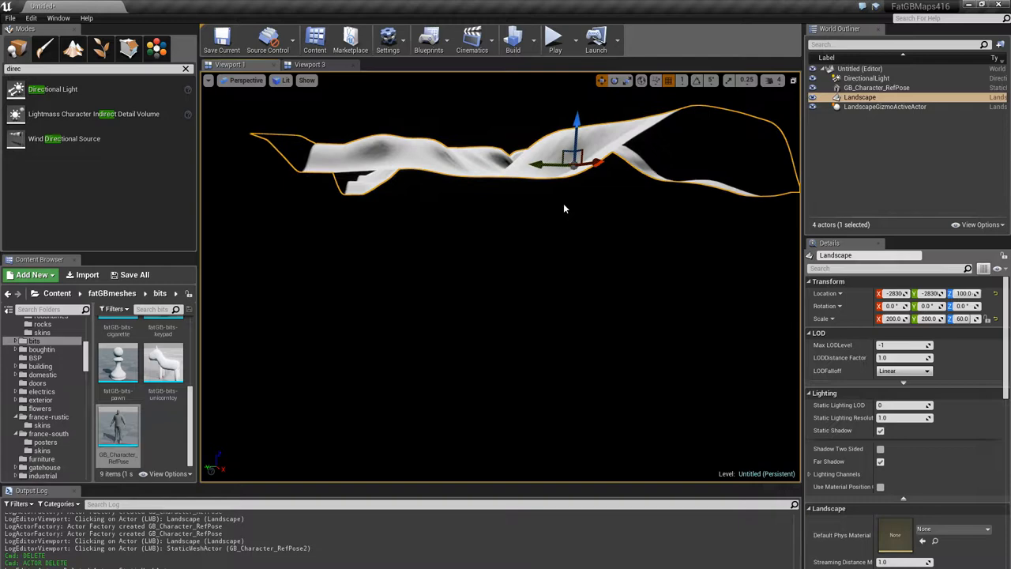
key(ctrl+z)
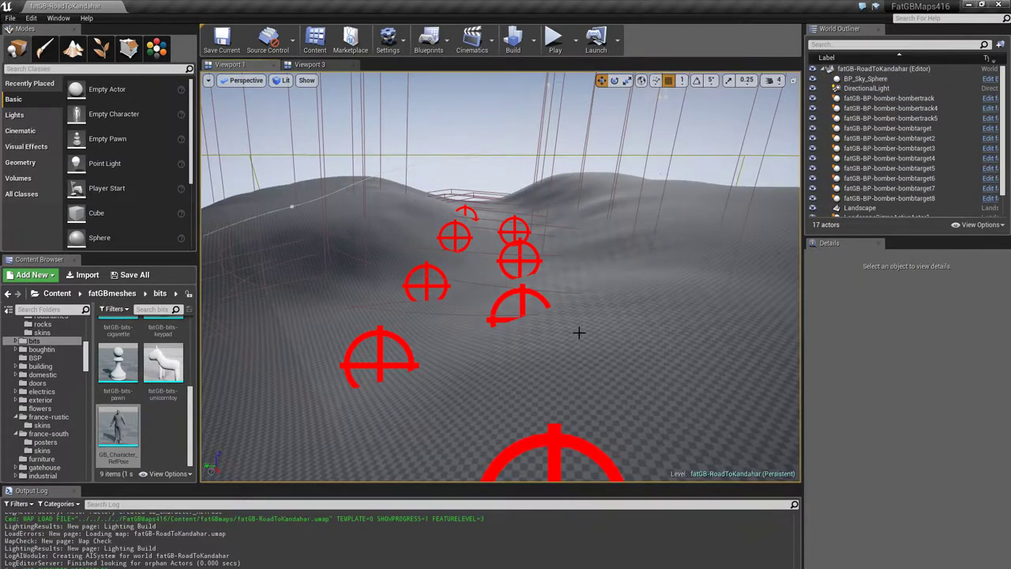
Fly over the loaded valley, drop a reference character for scale and delete it
right_drag(578, 332, 578, 332)
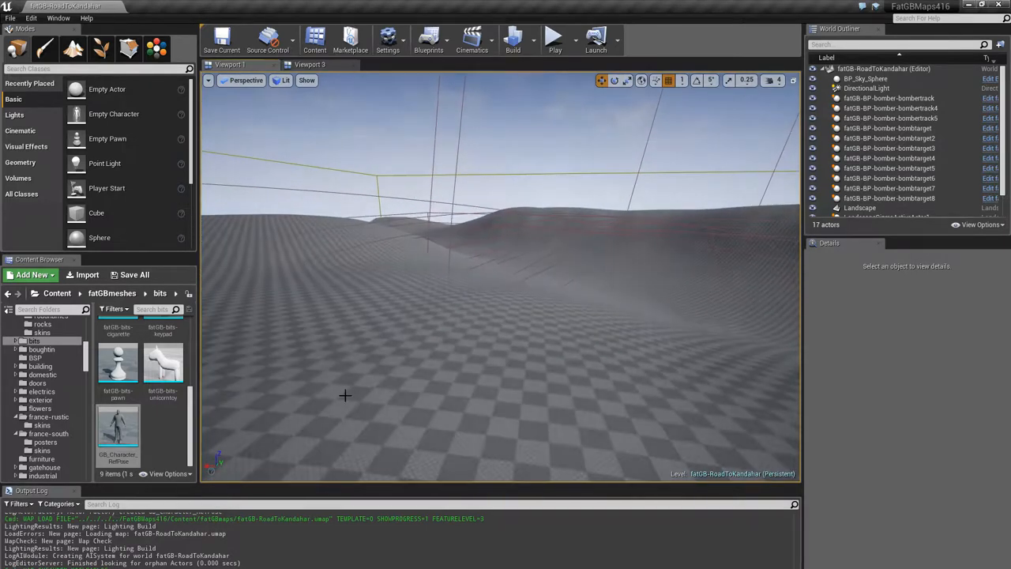
drag(123, 426, 677, 384)
right_drag(449, 381, 449, 382)
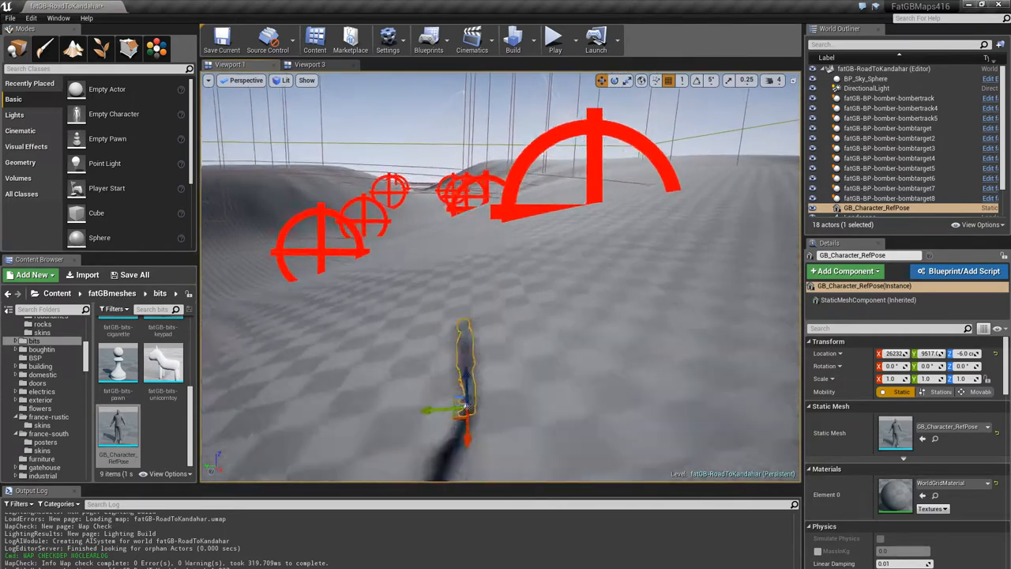
right_drag(455, 333, 455, 332)
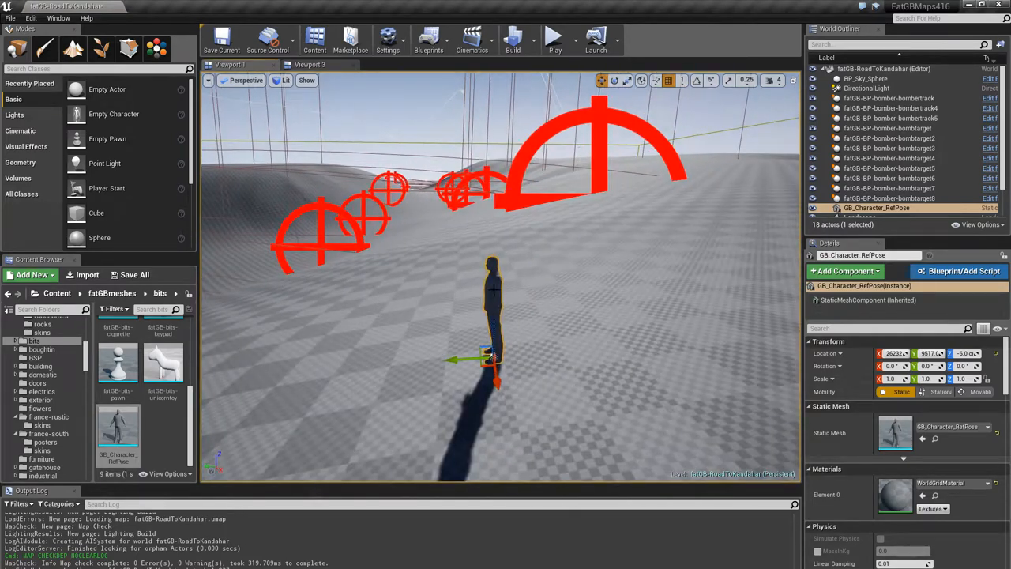
key(Delete)
Fly across the valley terrain bringing the red bomb-target markers into view
right_drag(514, 300, 514, 300)
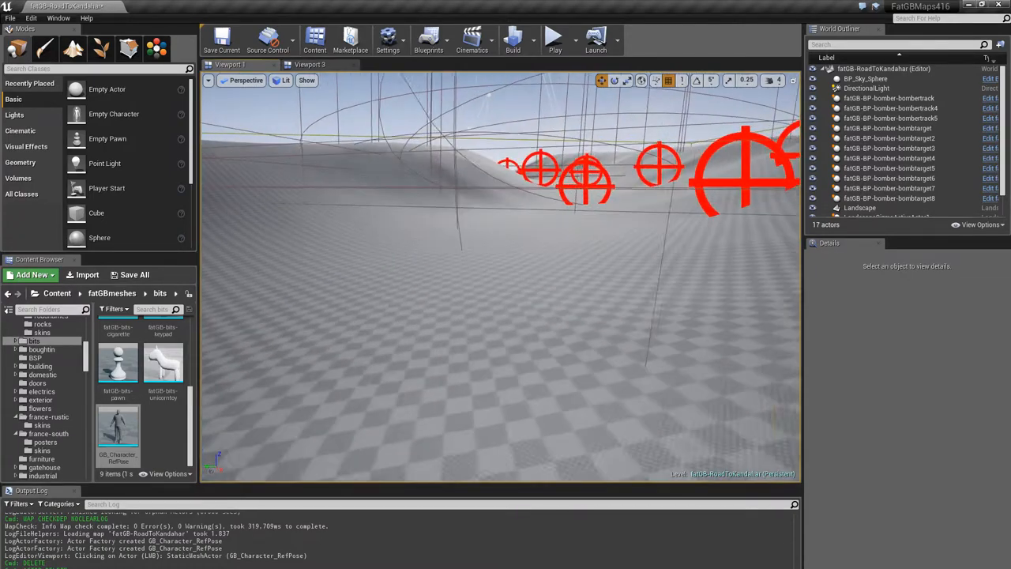
right_drag(487, 261, 486, 261)
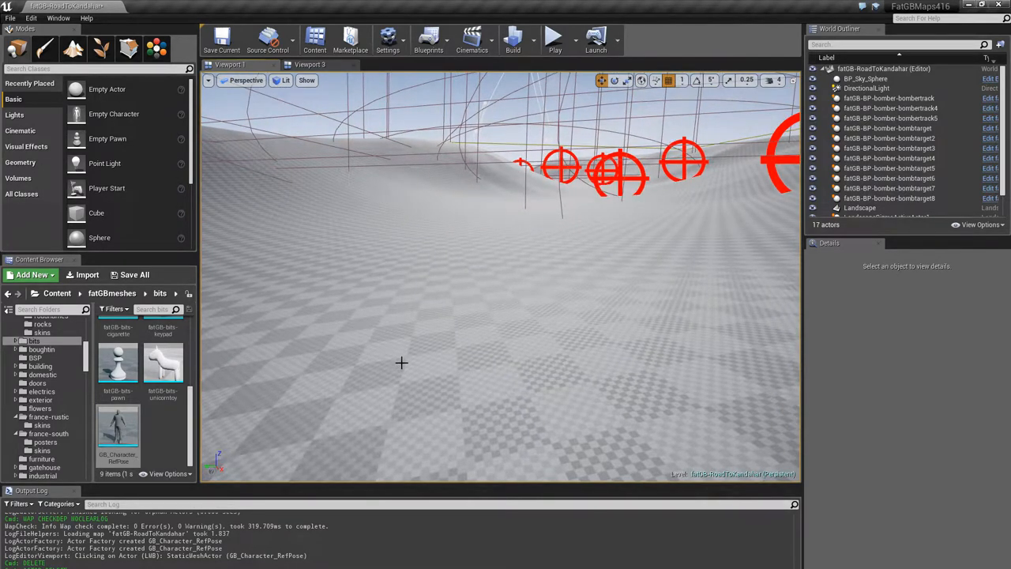
right_drag(501, 277, 501, 276)
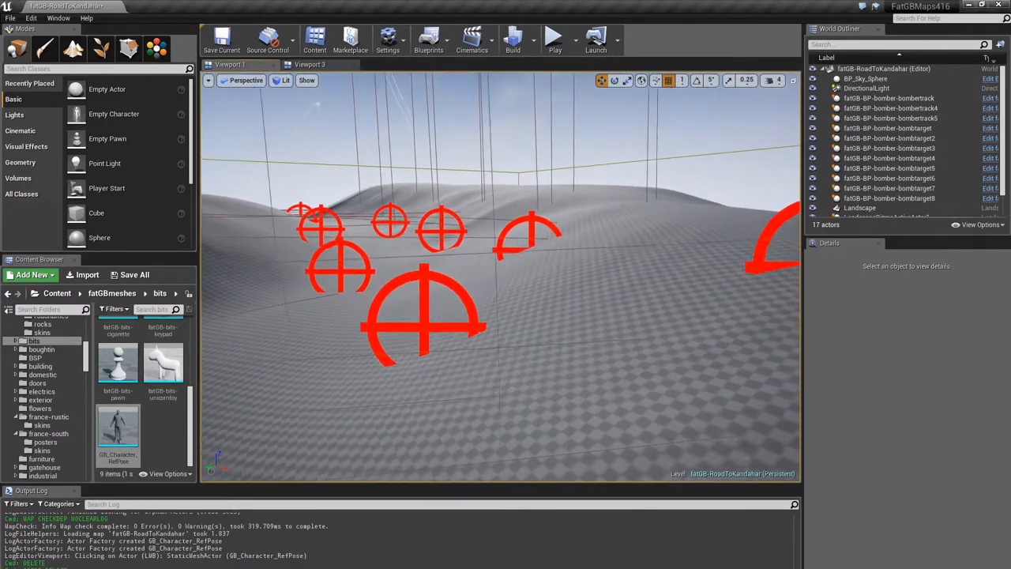
right_drag(501, 277, 501, 276)
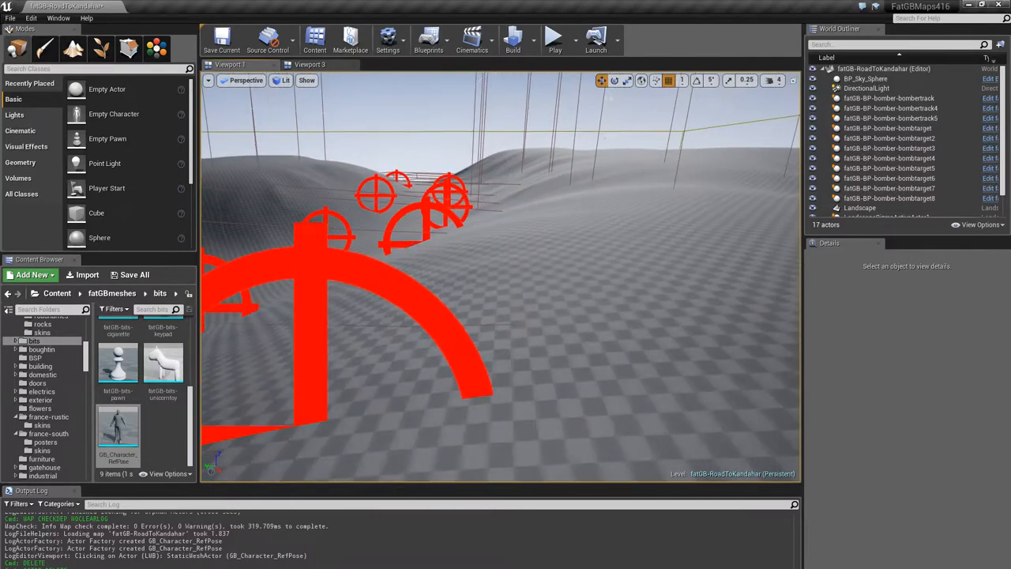
right_drag(501, 276, 501, 277)
right_drag(470, 322, 471, 321)
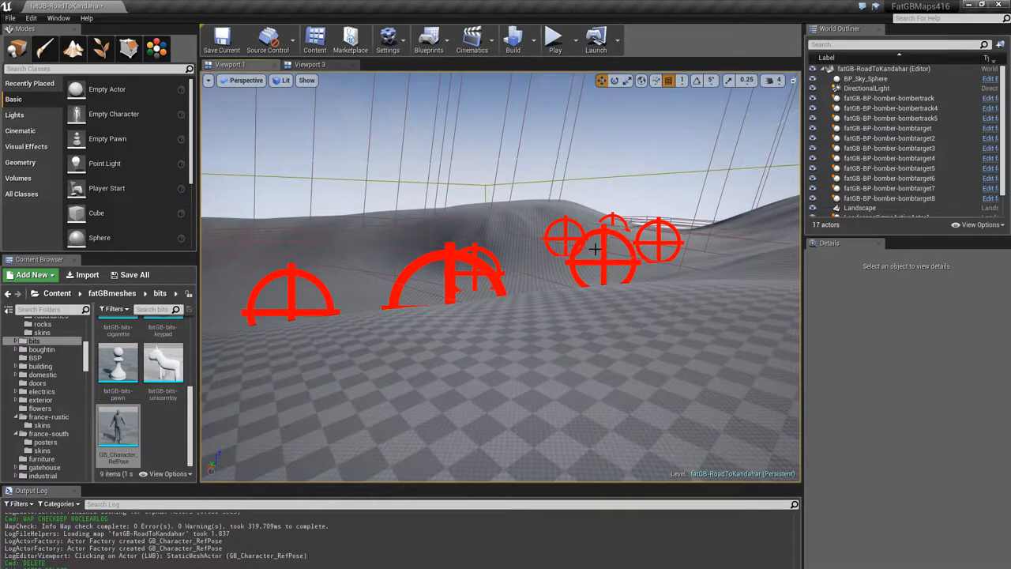
Select the Landscape and then the BP_Sky_Sphere while flying closer over the targets
click(526, 259)
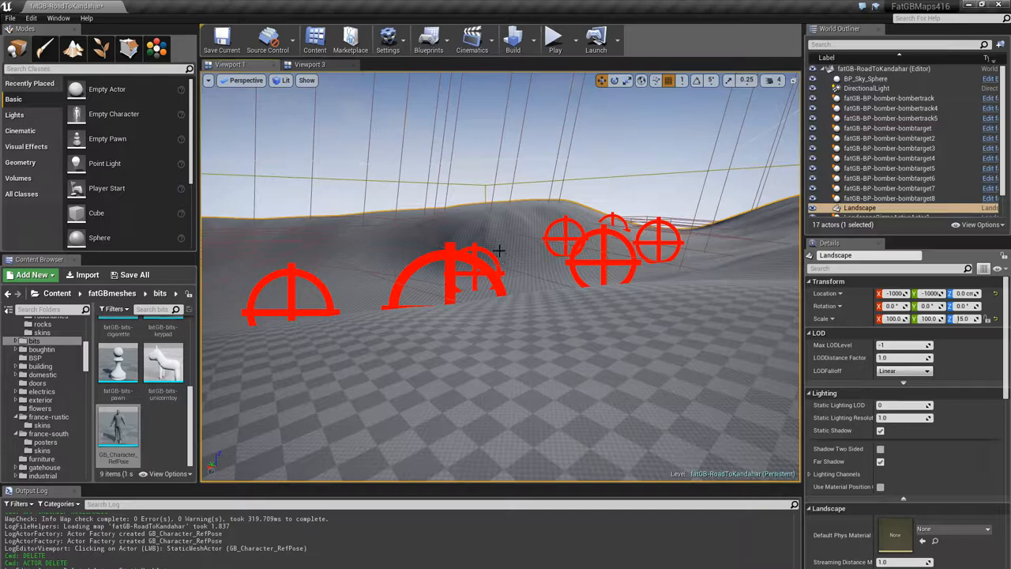
right_drag(499, 251, 499, 250)
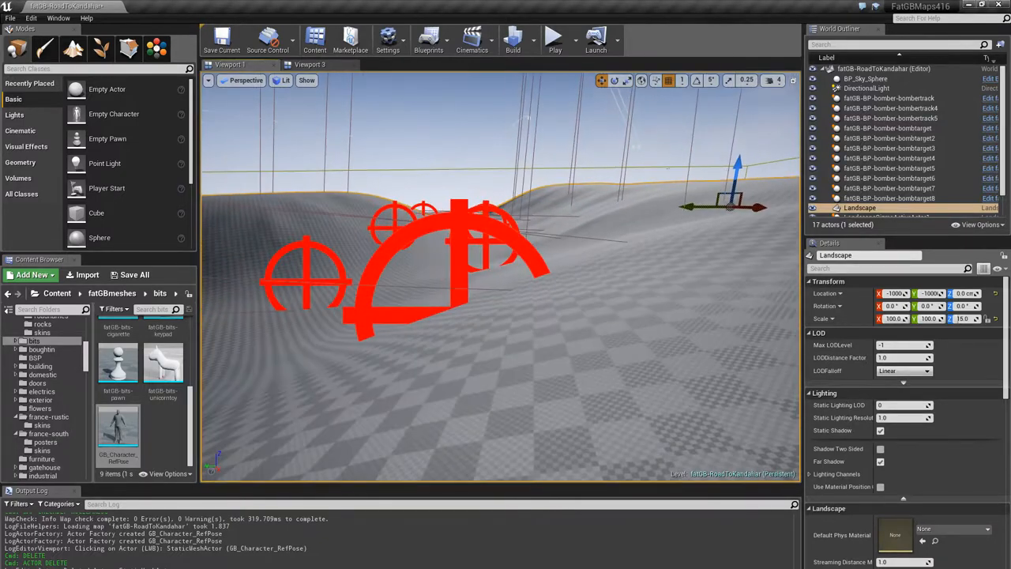
right_drag(490, 182, 490, 181)
click(487, 168)
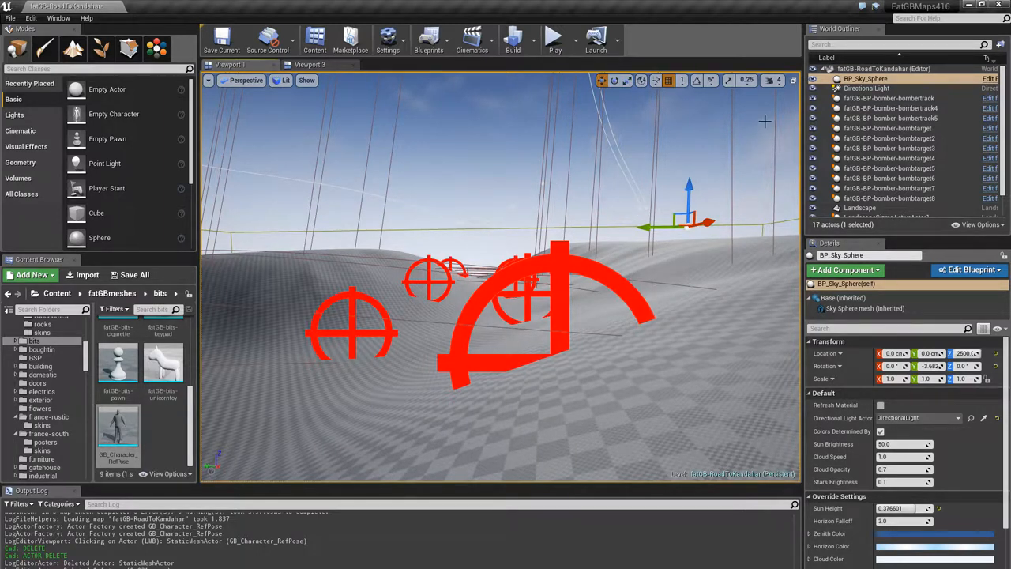
scroll(50, 369, up, 5)
scroll(50, 369, up, 3)
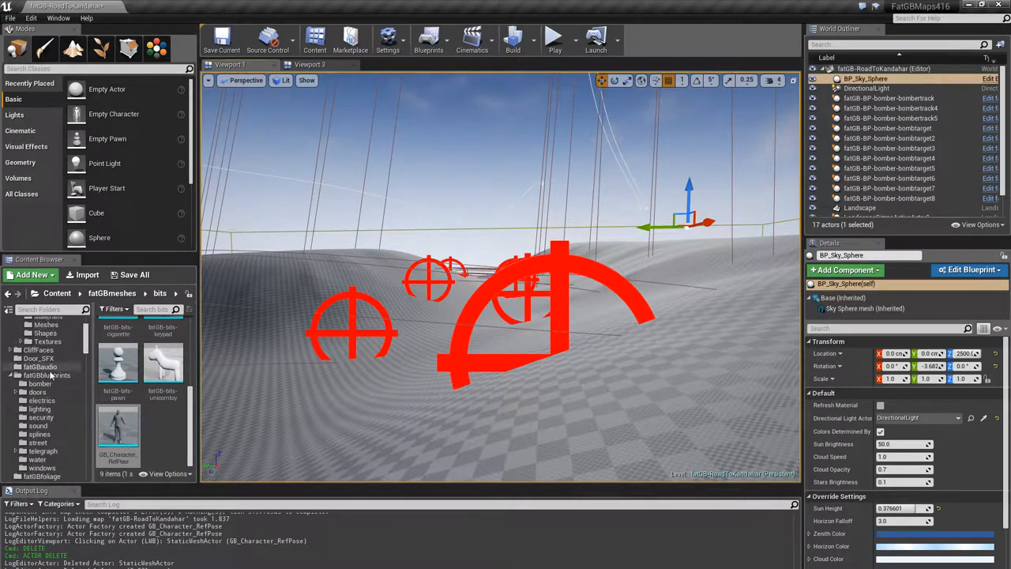
scroll(50, 370, up, 3)
Pick the fatGB-BP-bomber-bombertrack blueprint and select the bomber track in the level
click(38, 451)
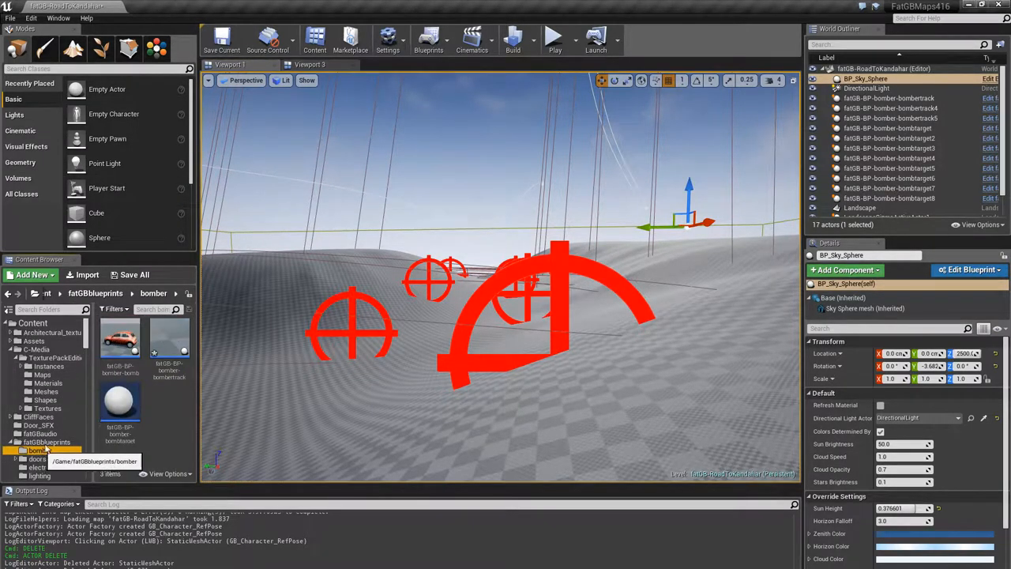
click(169, 348)
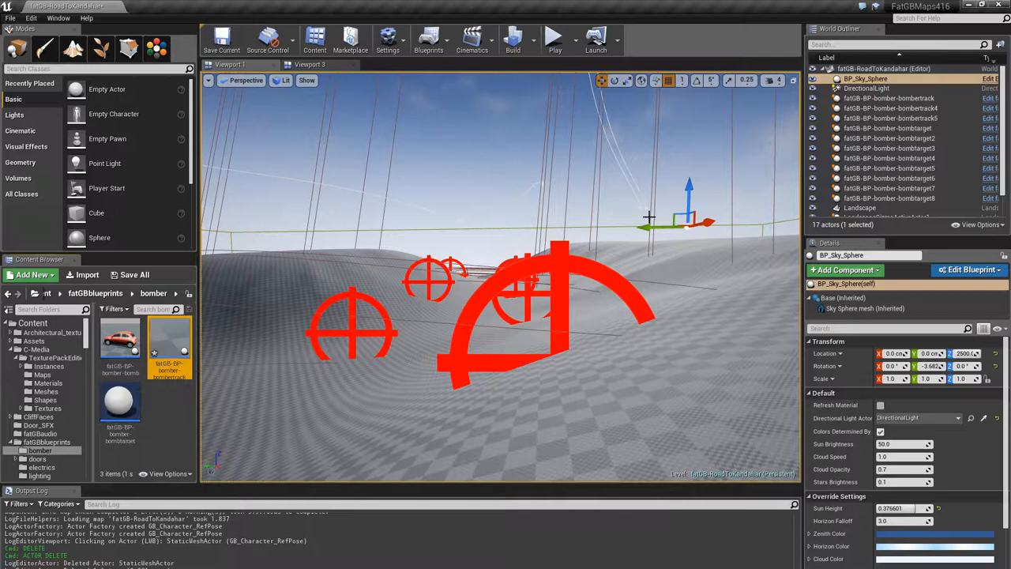
right_drag(626, 211, 622, 205)
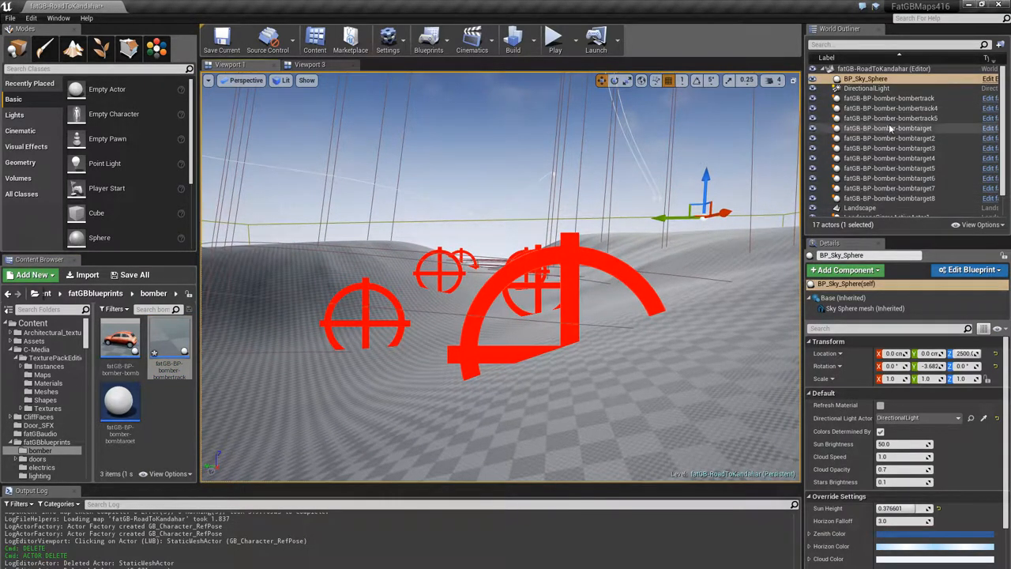
click(901, 98)
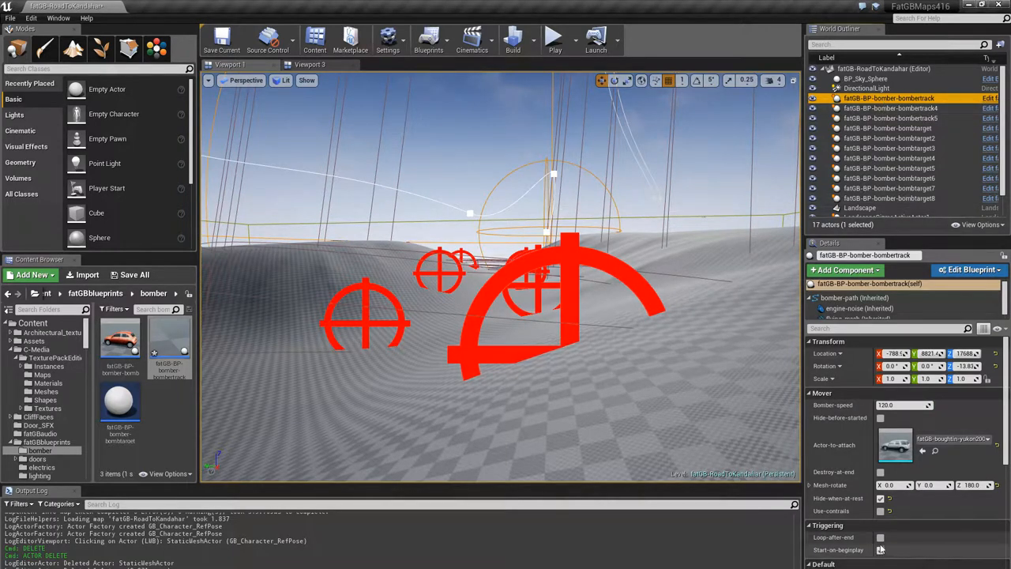
right_drag(599, 192, 591, 198)
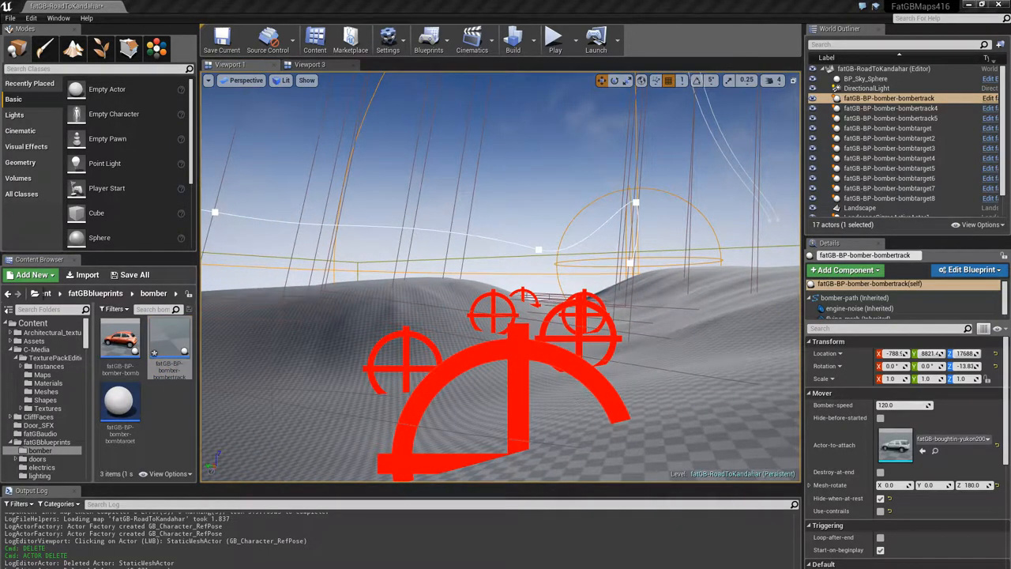
Centre the bomber-track blueprint's node network and inspect the bomber-path variable's properties
double_click(169, 347)
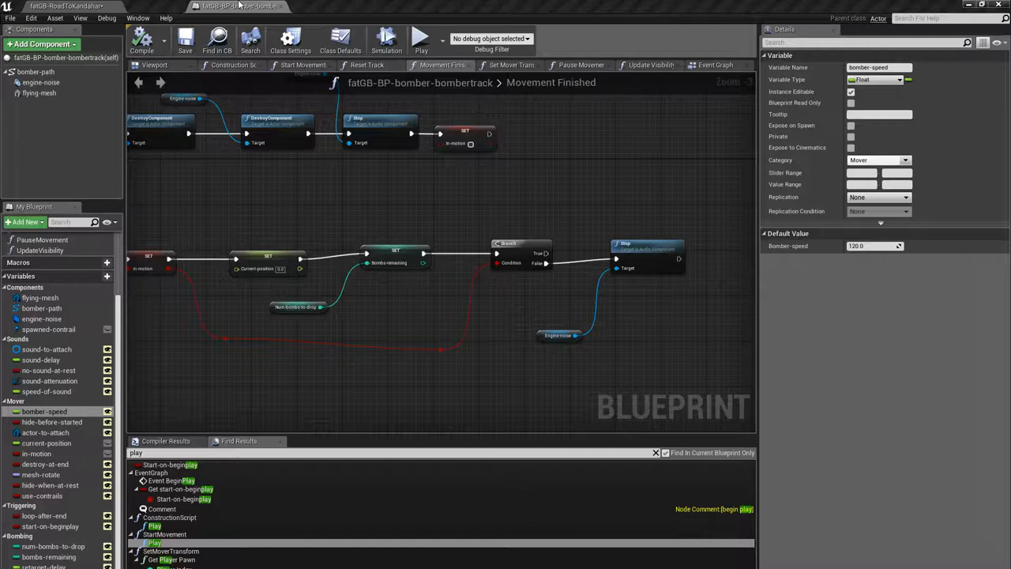
scroll(269, 183, down, 9)
right_drag(273, 203, 423, 282)
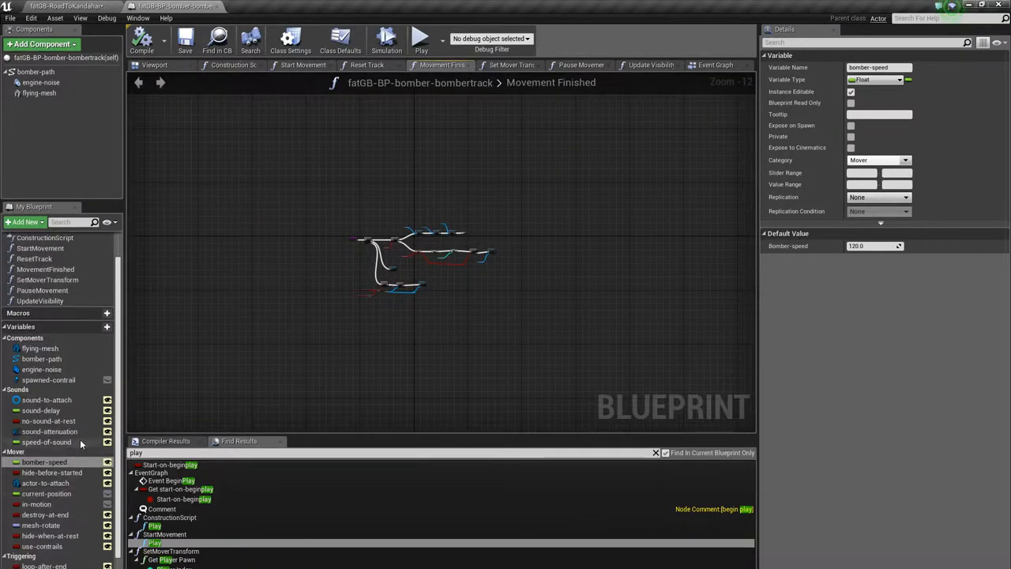
scroll(79, 439, up, 3)
scroll(45, 386, down, 5)
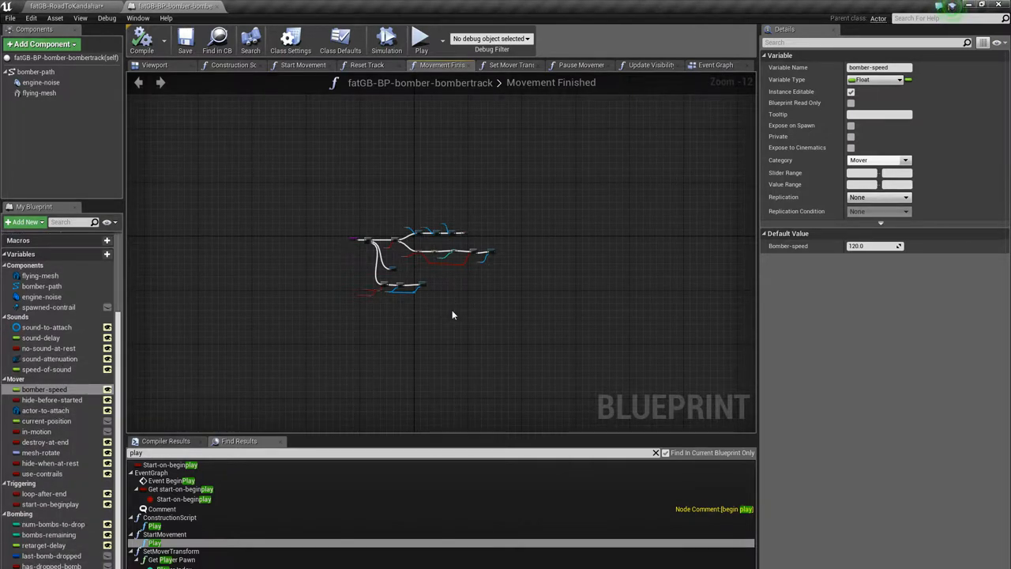
scroll(422, 307, up, 5)
right_drag(421, 307, 470, 359)
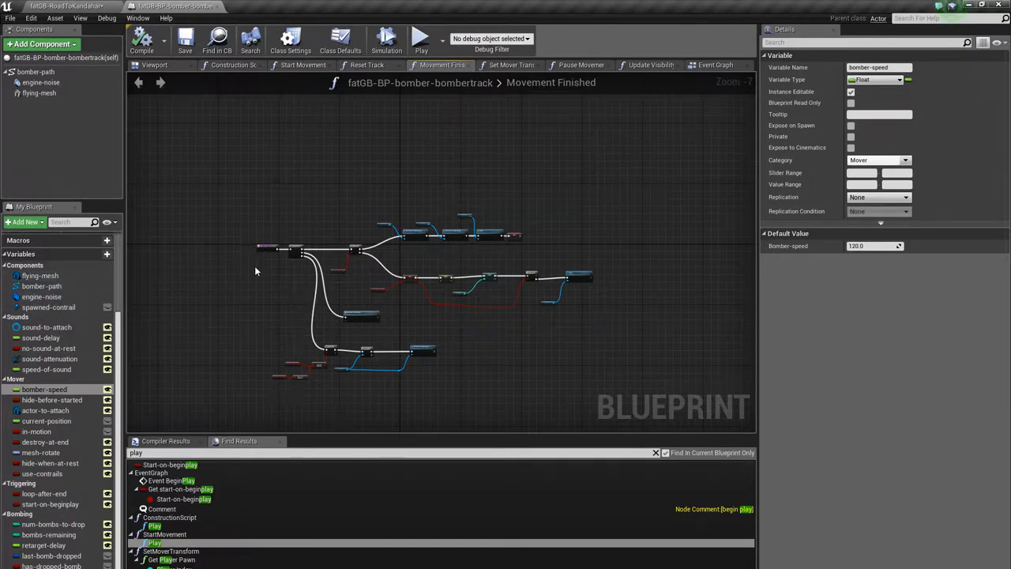
click(67, 287)
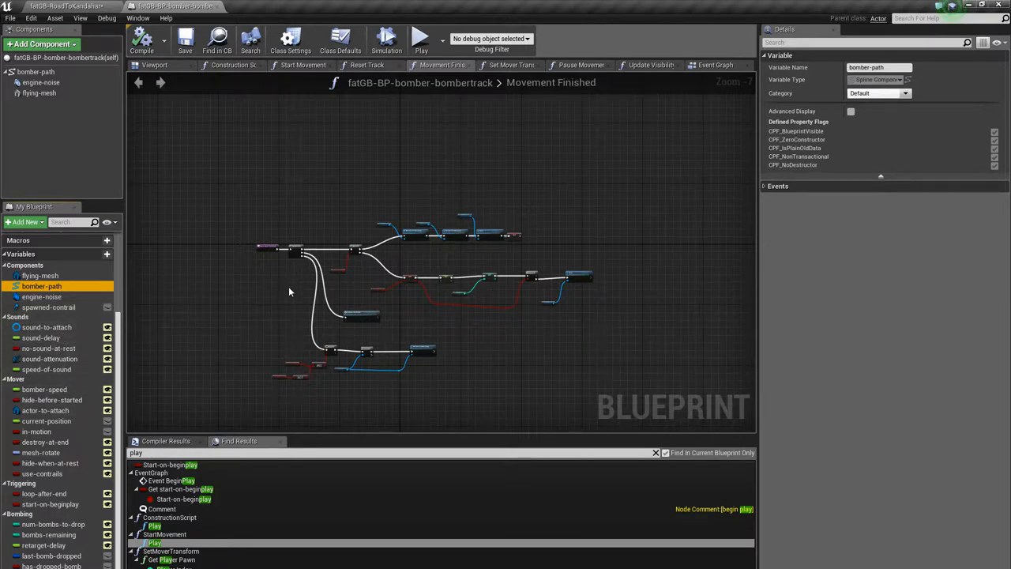
Orbit the 3D preview along the bomber-path spline, then go back to the RoadToKandahar level
click(155, 65)
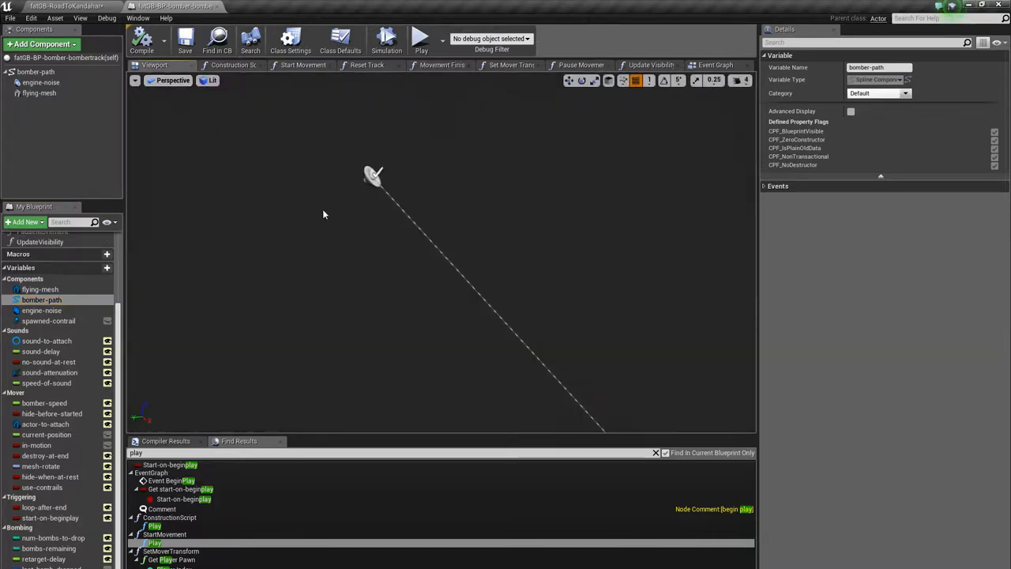
right_drag(323, 214, 241, 136)
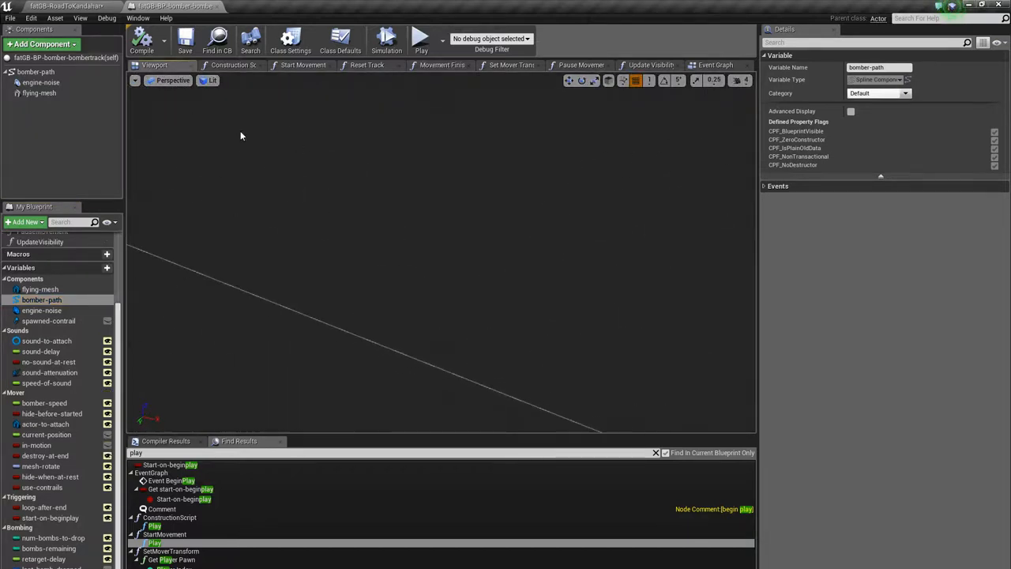
click(87, 5)
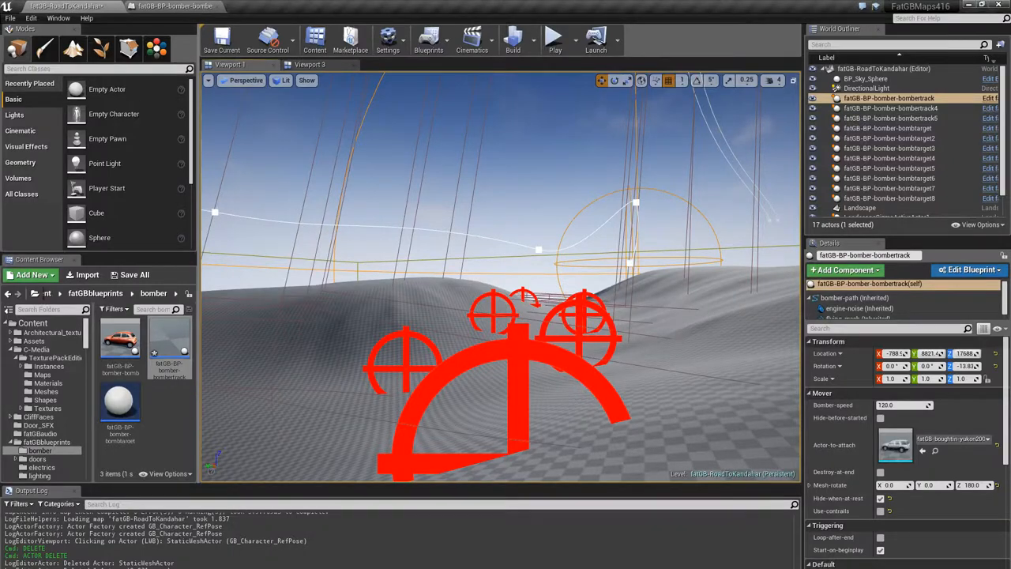
Select bomb target 5 in the level and bring up the bomb-target blueprint's 3D preview
right_drag(282, 374, 282, 374)
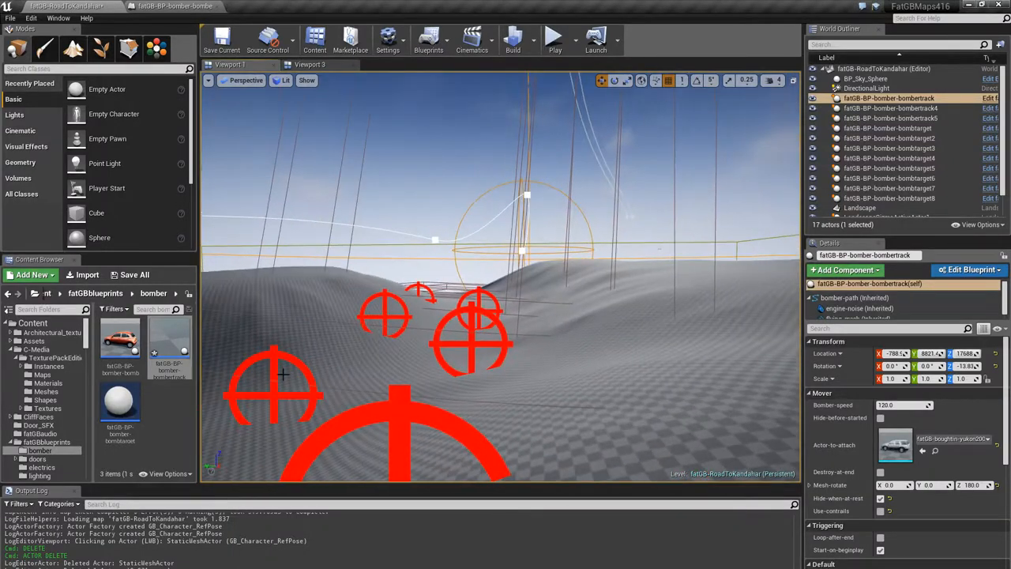
click(410, 419)
right_drag(410, 419, 214, 175)
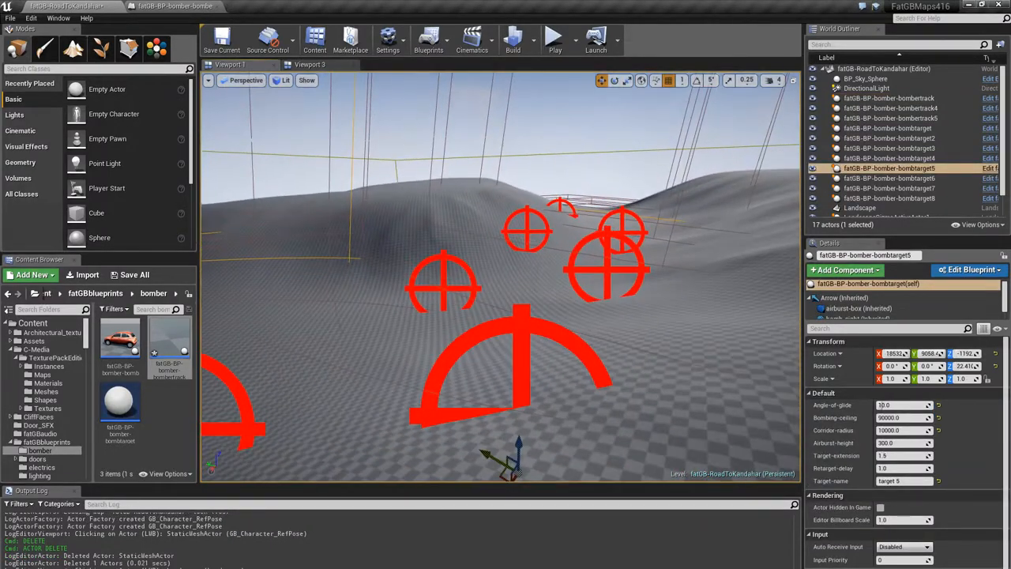
double_click(131, 418)
click(154, 64)
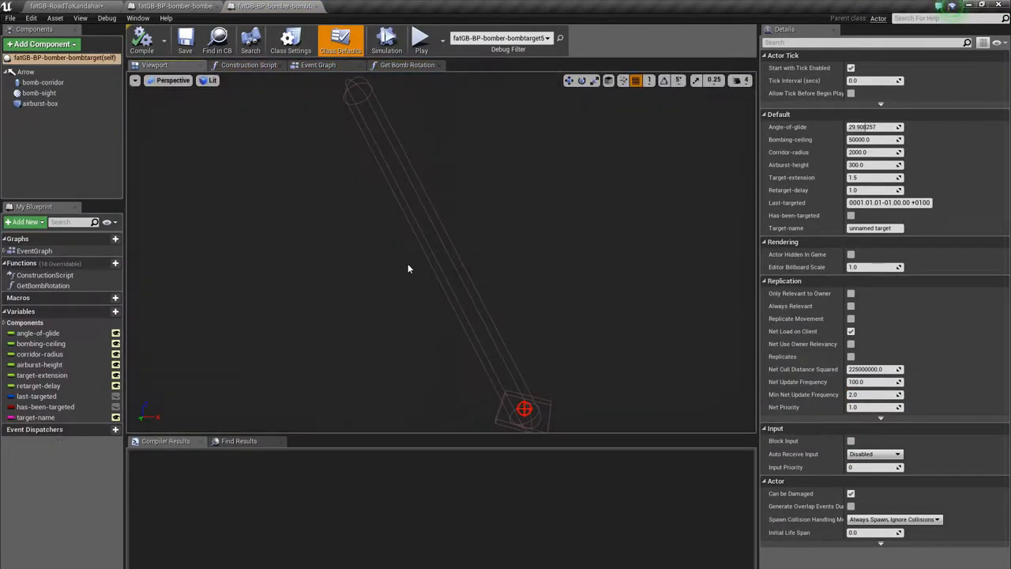
Select the red bomb-sight sprite and then the bomb-corridor capsule, rotating the preview around it
click(524, 407)
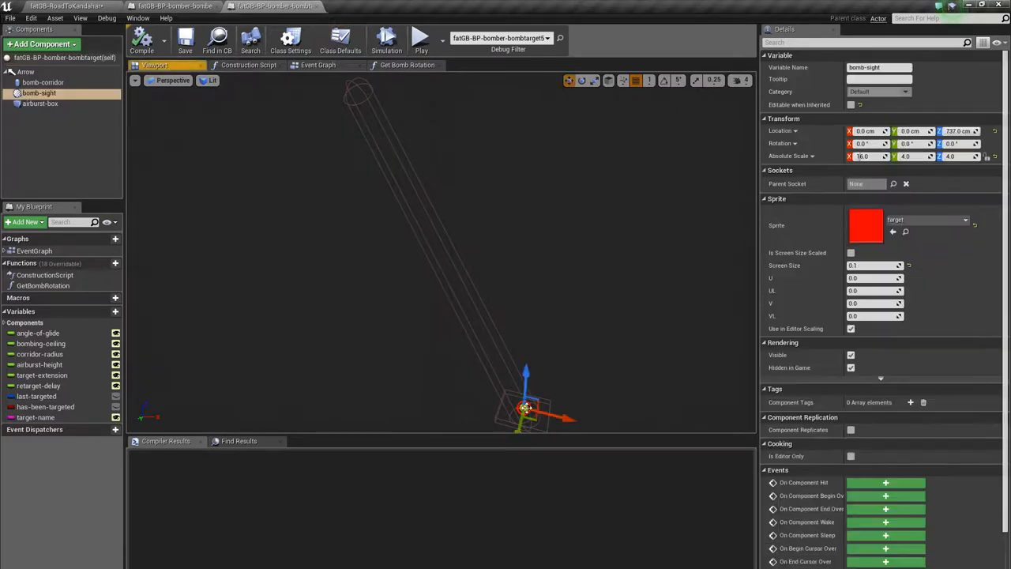
mouse_move(465, 412)
right_down()
mouse_move(466, 435)
mouse_move(482, 435)
mouse_move(526, 361)
right_up()
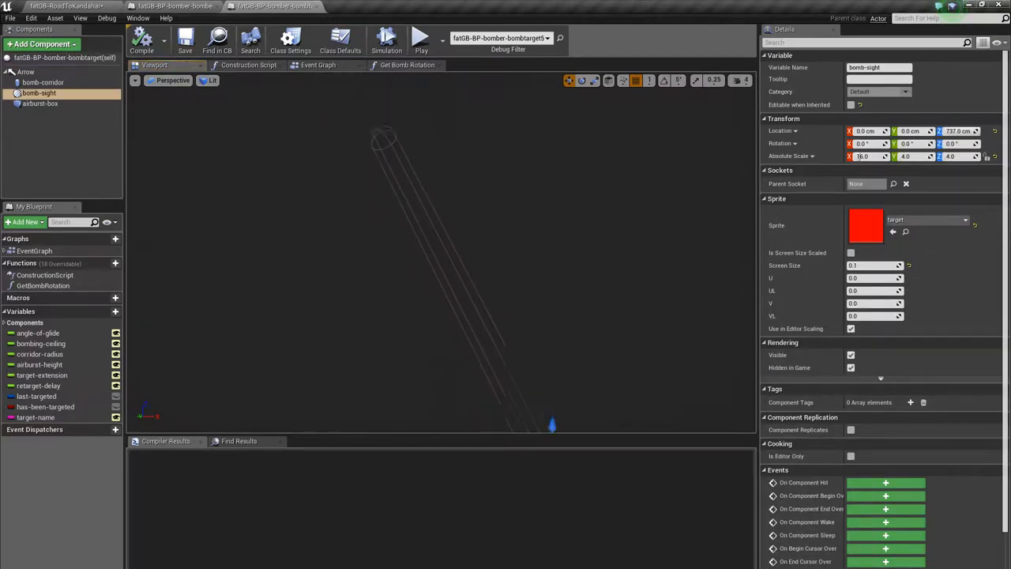
click(487, 316)
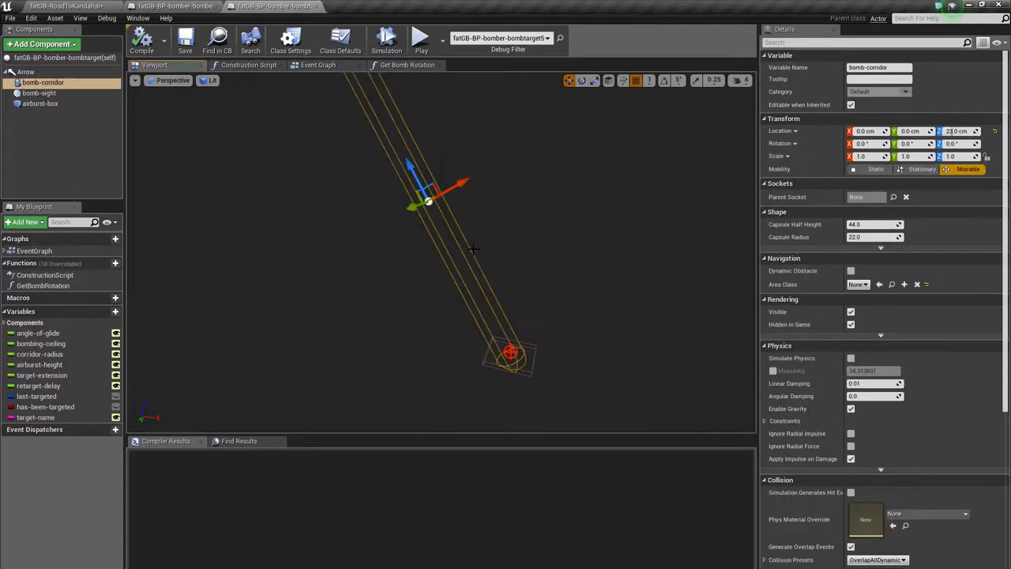
right_drag(488, 316, 461, 343)
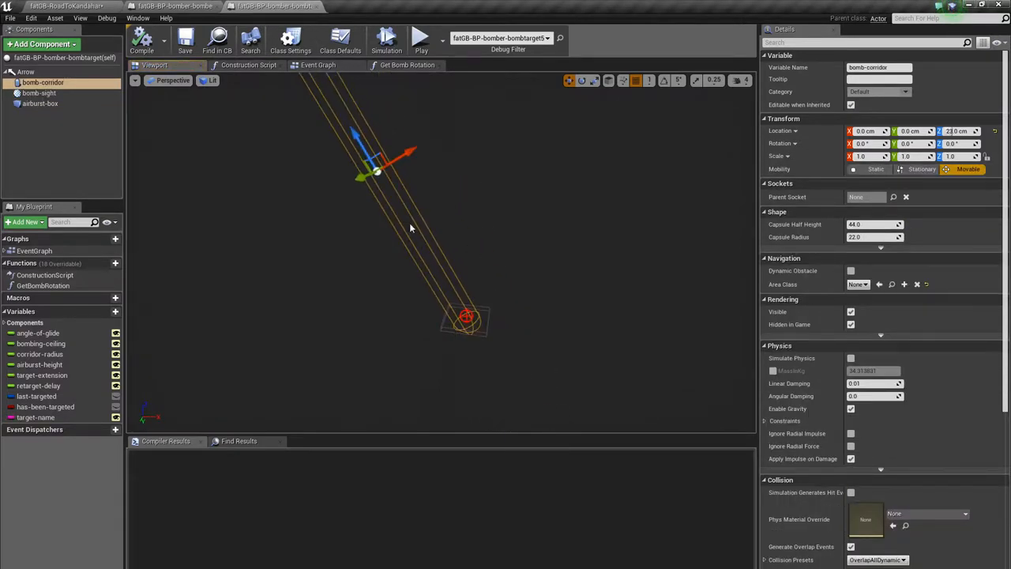
right_drag(410, 228, 401, 170)
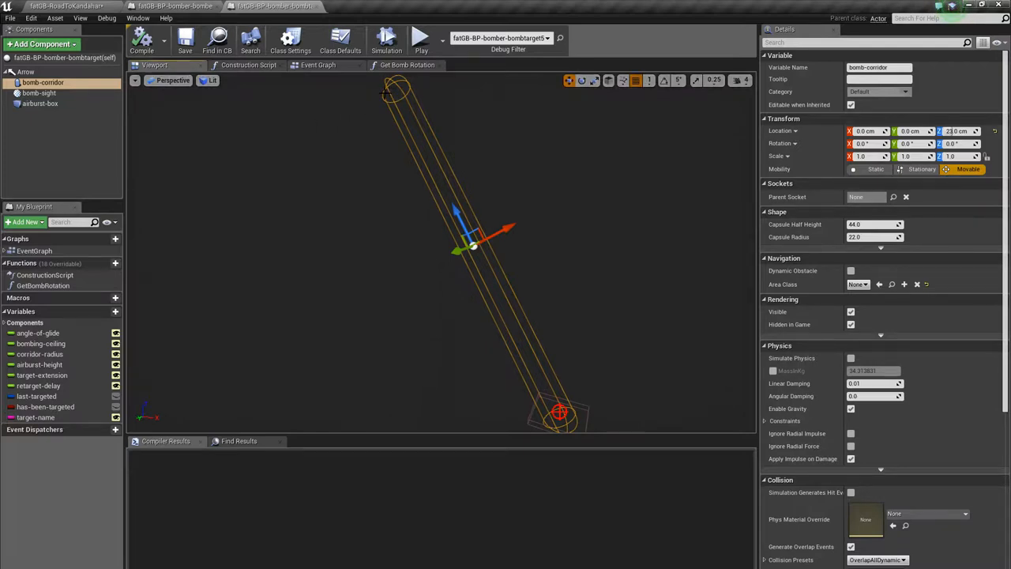
View the slanted corridor capsule from other angles, then return to the bomber-track blueprint
mouse_move(518, 345)
right_down()
mouse_move(581, 348)
mouse_move(577, 356)
right_up()
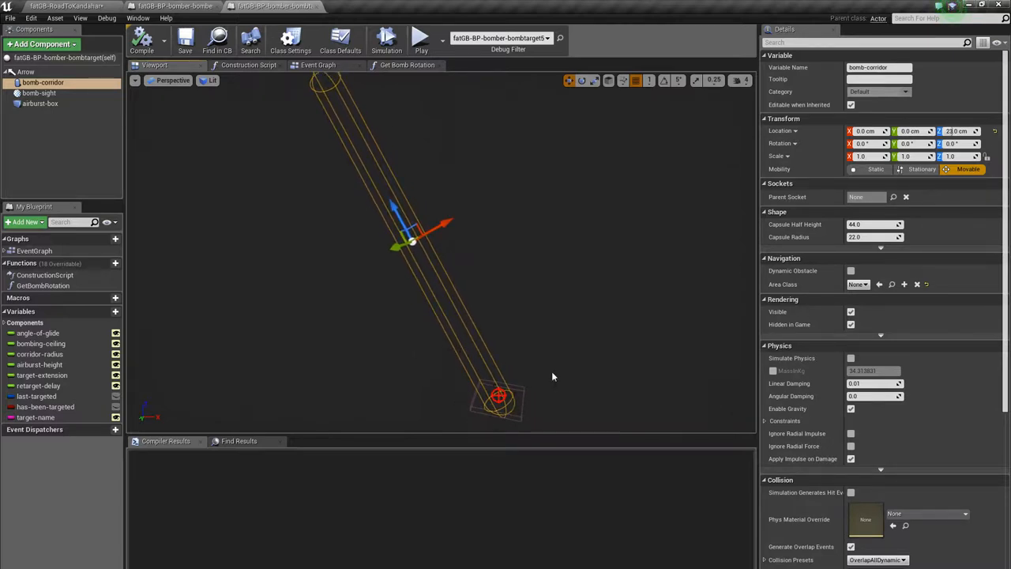
mouse_move(362, 301)
right_down()
mouse_move(371, 305)
mouse_move(331, 249)
right_up()
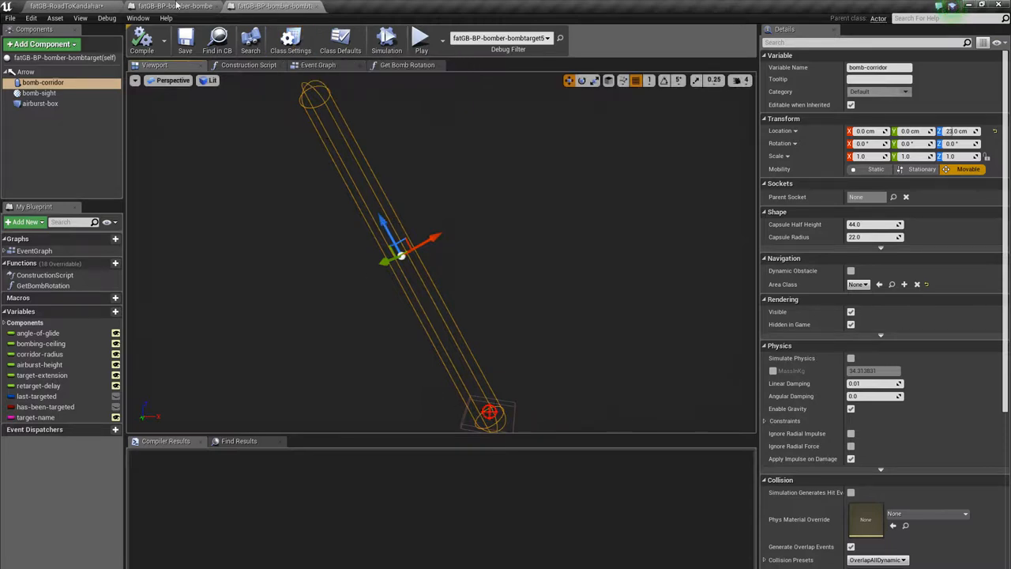
click(176, 5)
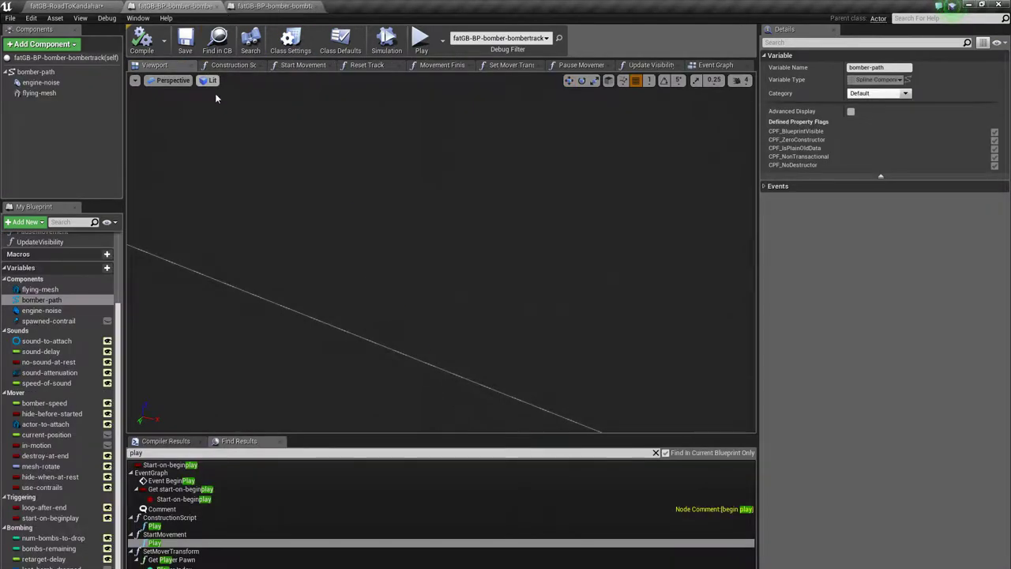
click(71, 6)
right_drag(377, 342, 379, 340)
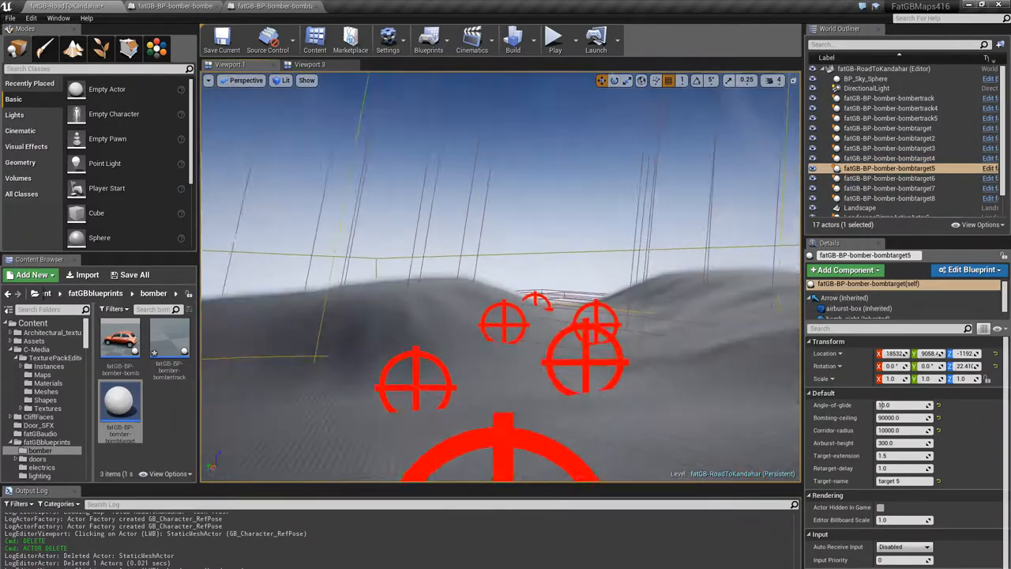
right_drag(508, 140, 508, 140)
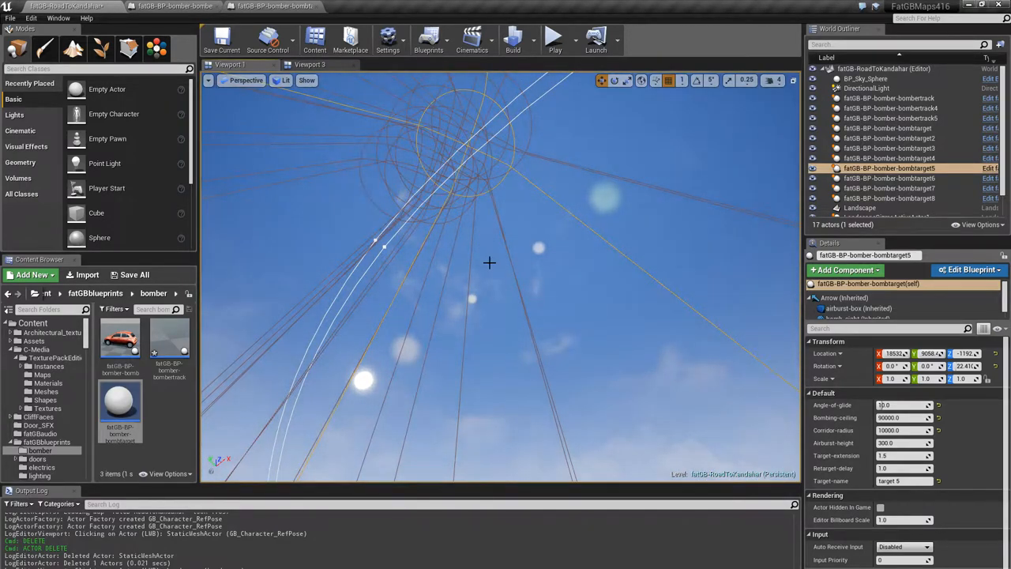
right_drag(489, 262, 489, 262)
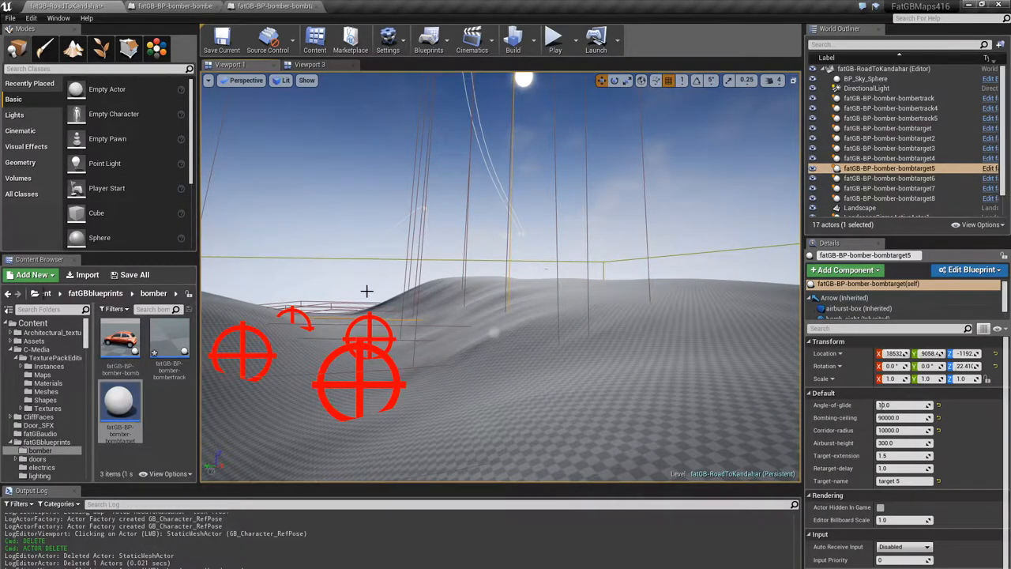
click(494, 185)
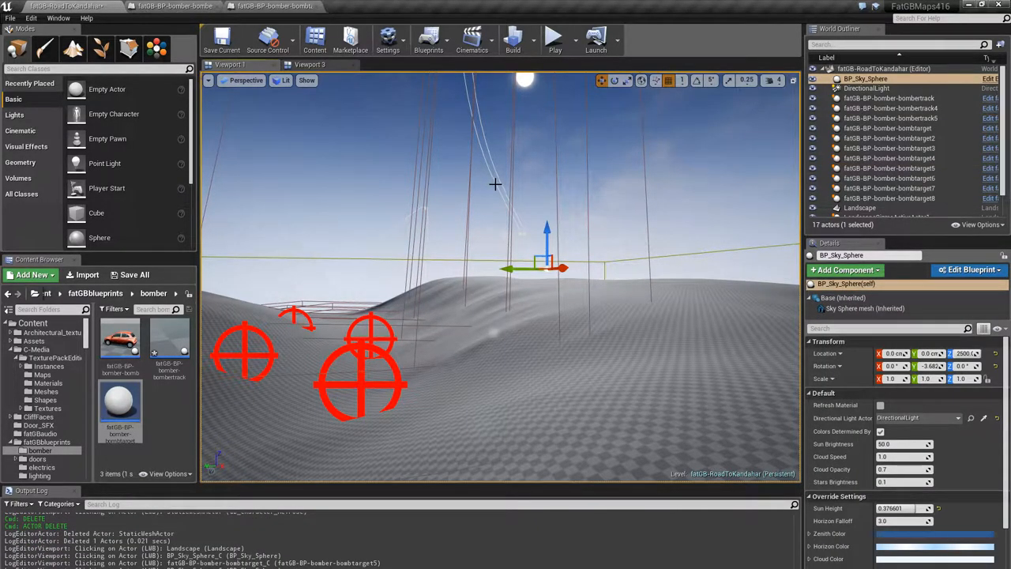
click(495, 185)
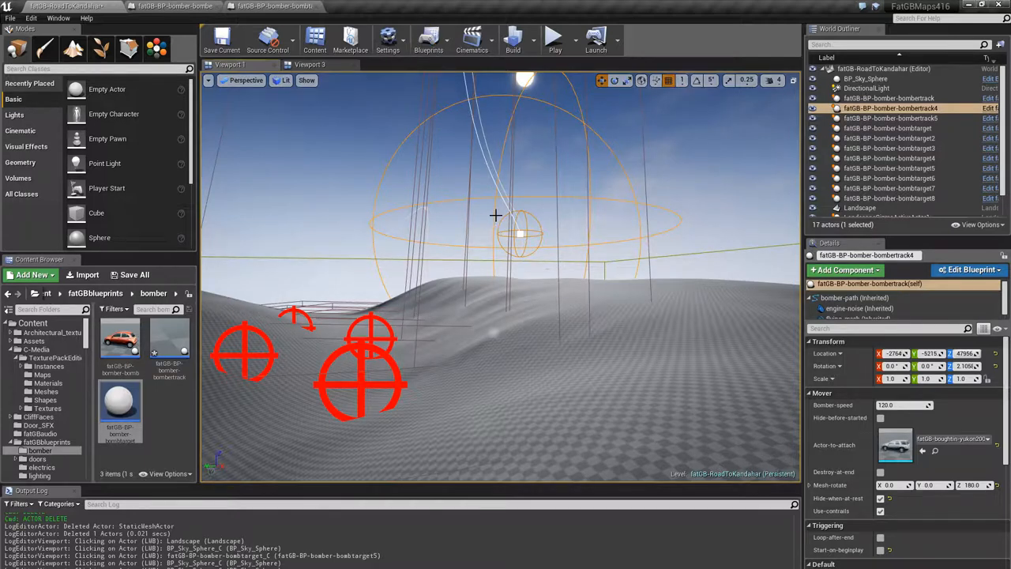
click(123, 351)
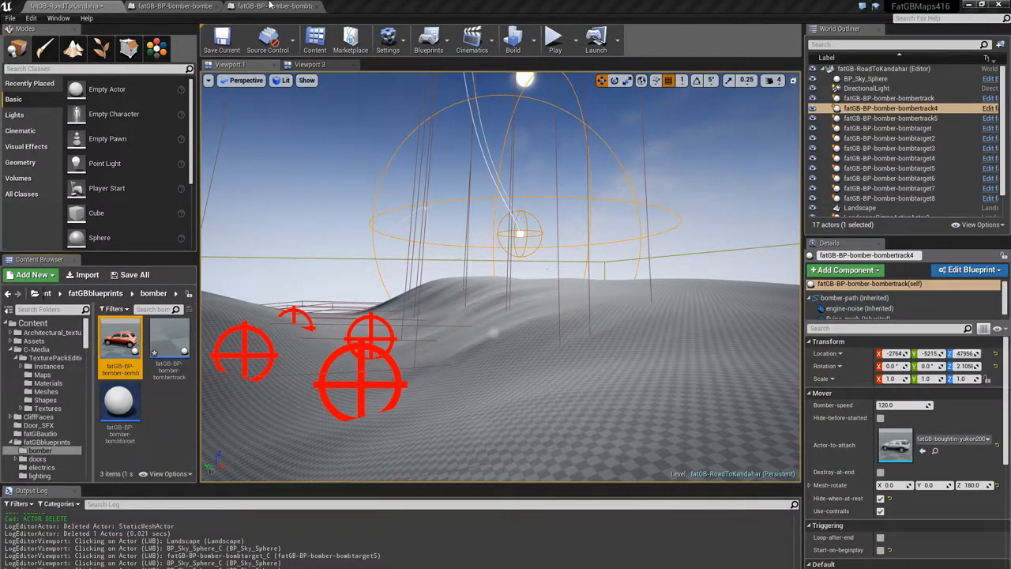
click(272, 5)
Glance at the bomb blueprint's car preview, then show the bomber-path spline component's properties
click(175, 6)
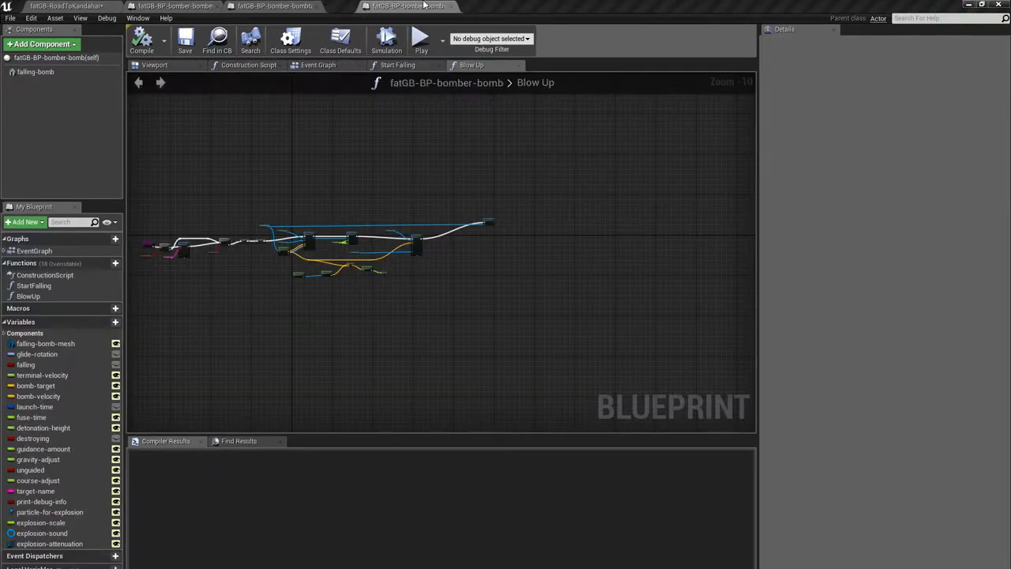
click(172, 66)
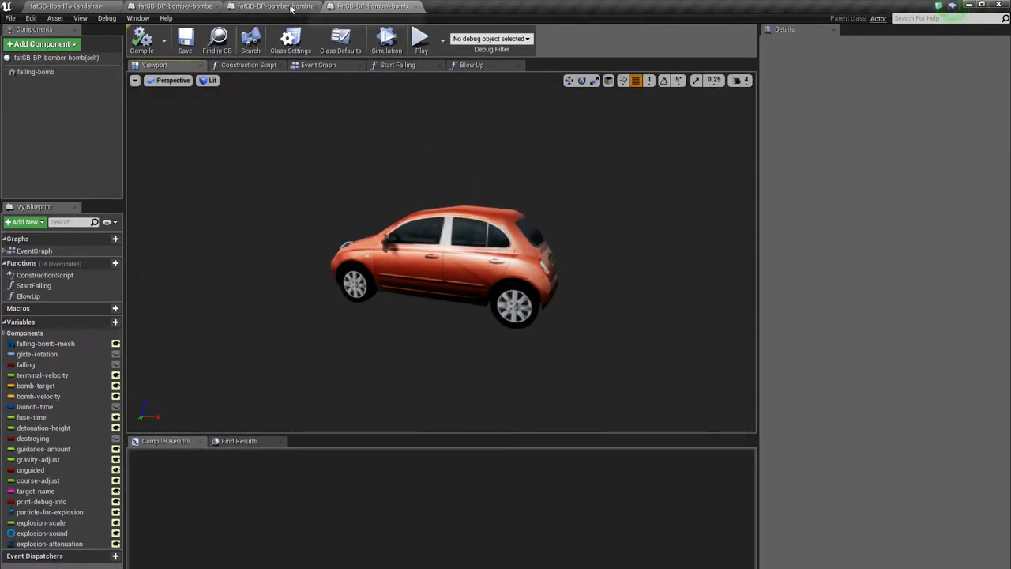
click(174, 6)
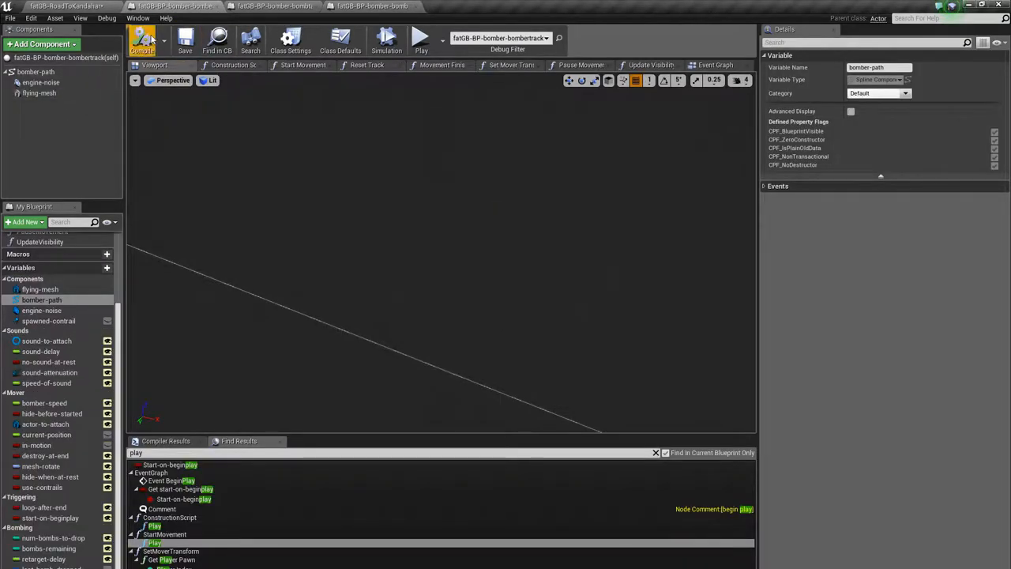
click(51, 72)
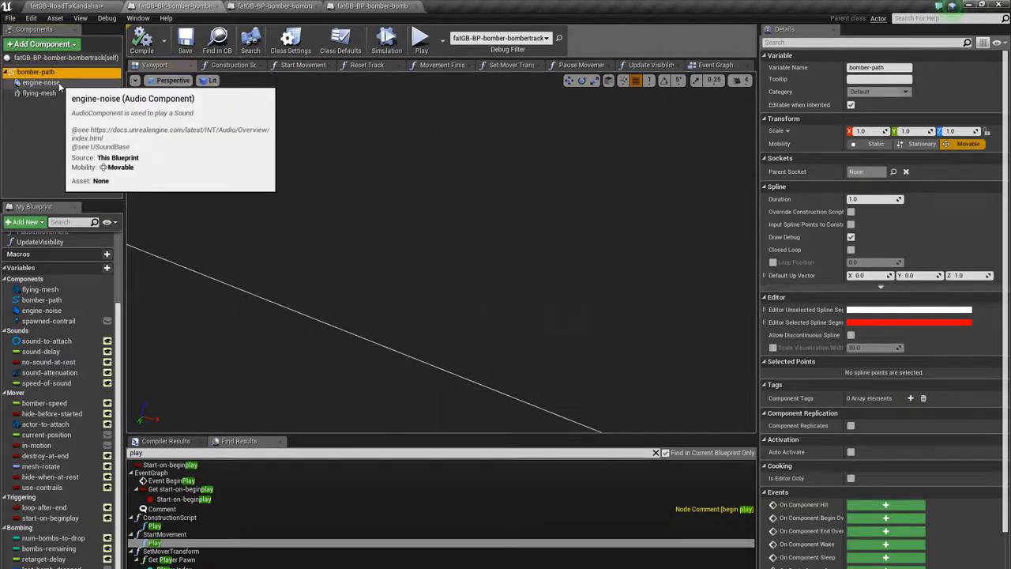
Inspect the engine-noise sound and the flying-mesh component with its moped mesh, material and physics
click(48, 83)
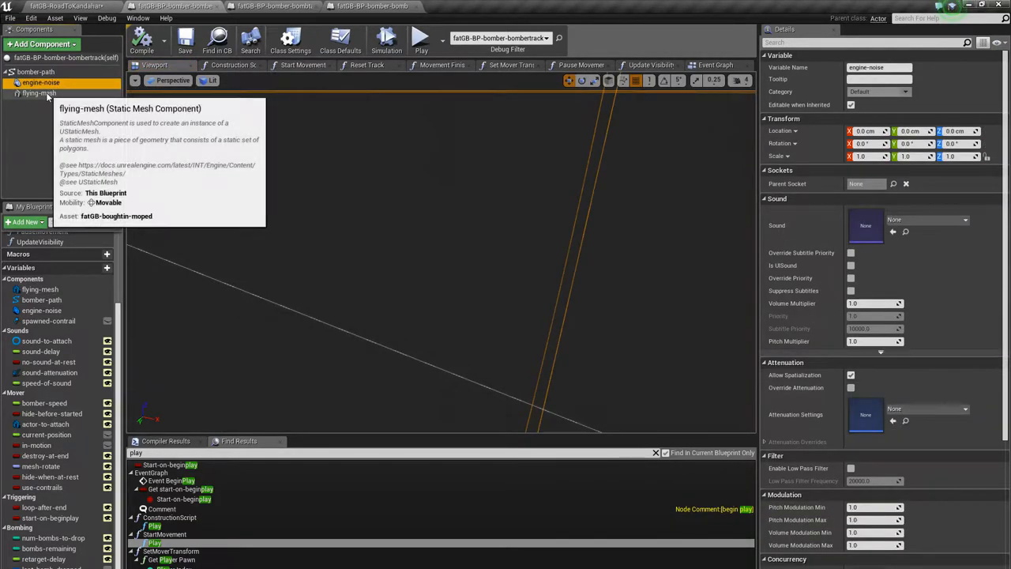
click(40, 94)
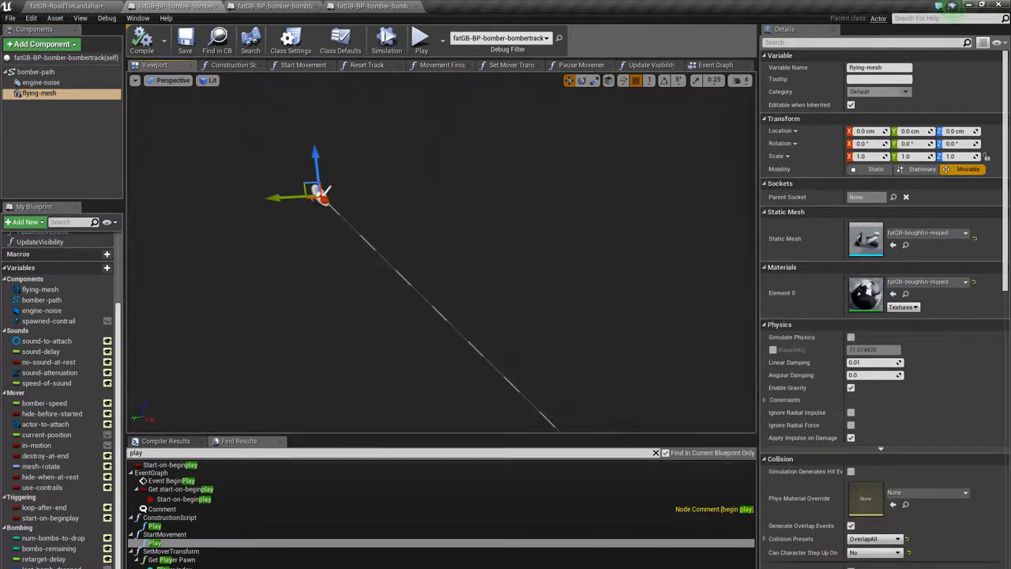
right_drag(410, 309, 410, 308)
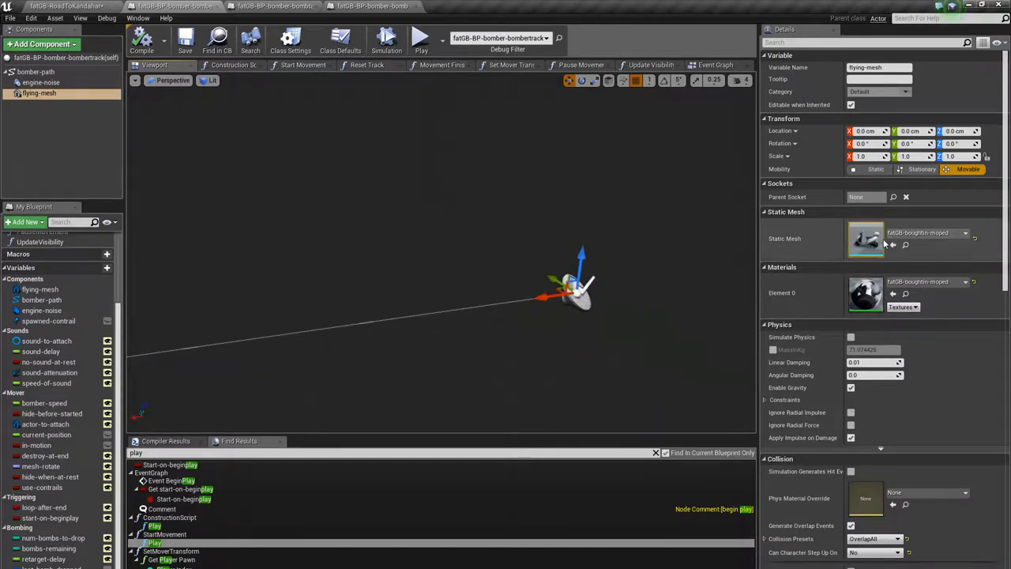
click(40, 94)
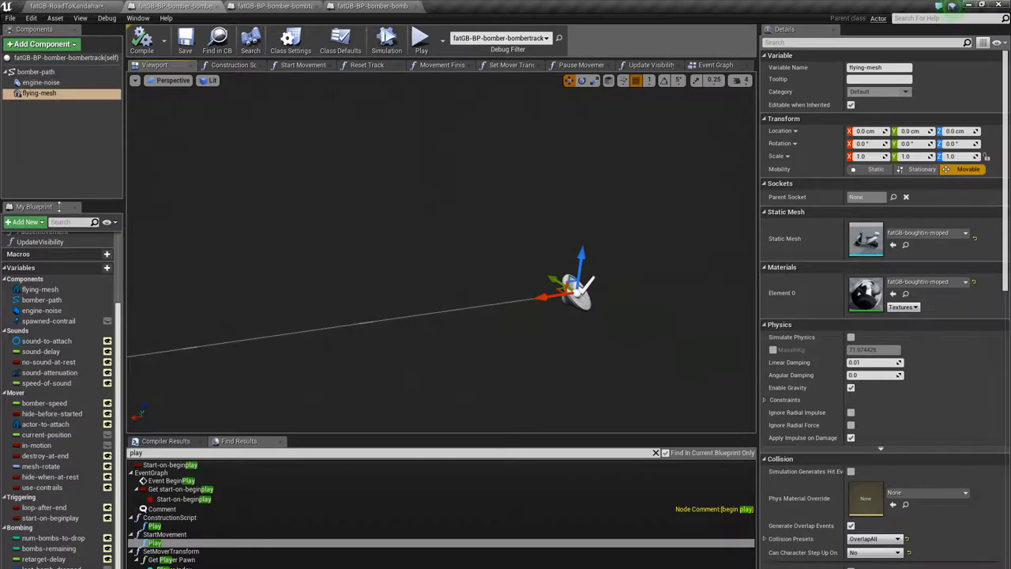
Review the Construction Script's Set static mesh section and its actor-to-attach variable node
click(231, 64)
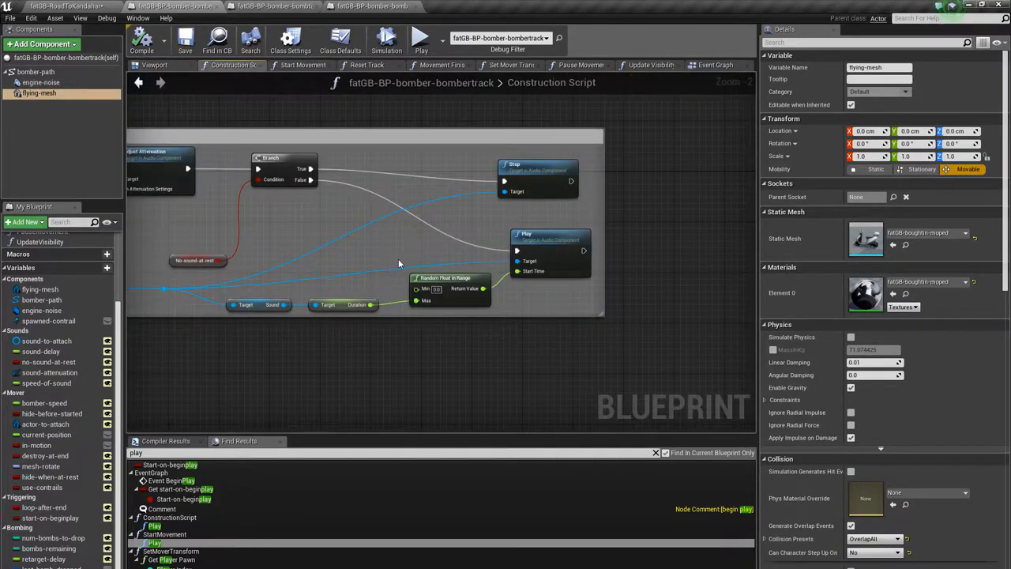
scroll(312, 229, down, 2)
scroll(316, 229, up, 2)
scroll(411, 229, up, 2)
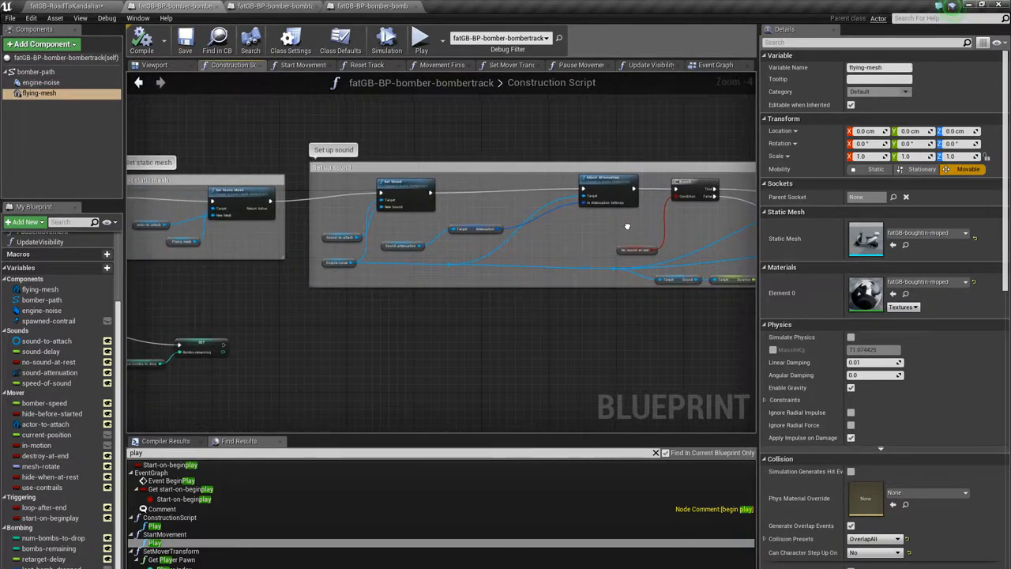
right_drag(237, 260, 458, 261)
mouse_move(199, 261)
right_down()
mouse_move(434, 269)
mouse_move(251, 228)
right_up()
scroll(471, 243, up, 1)
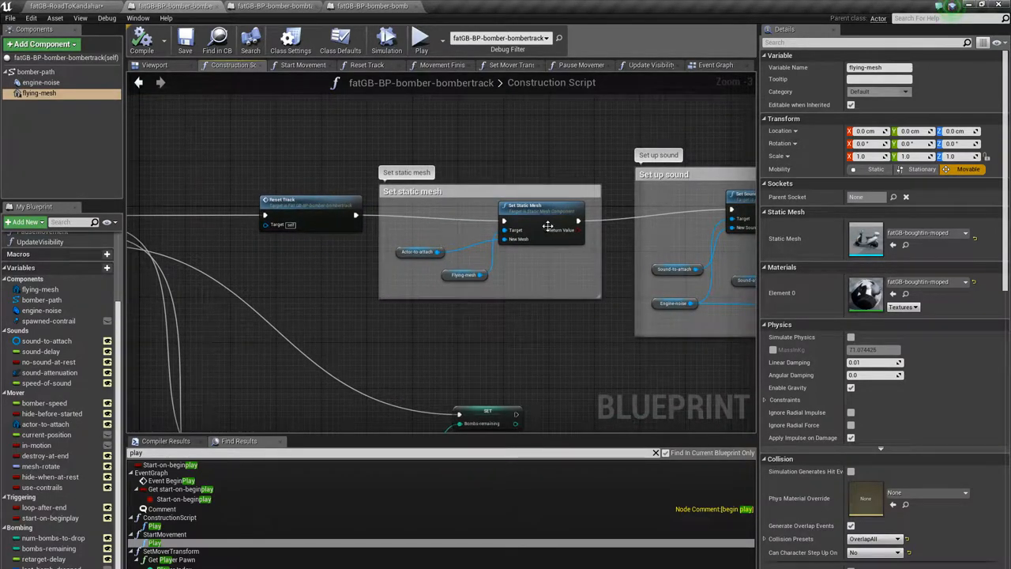
click(417, 252)
click(358, 279)
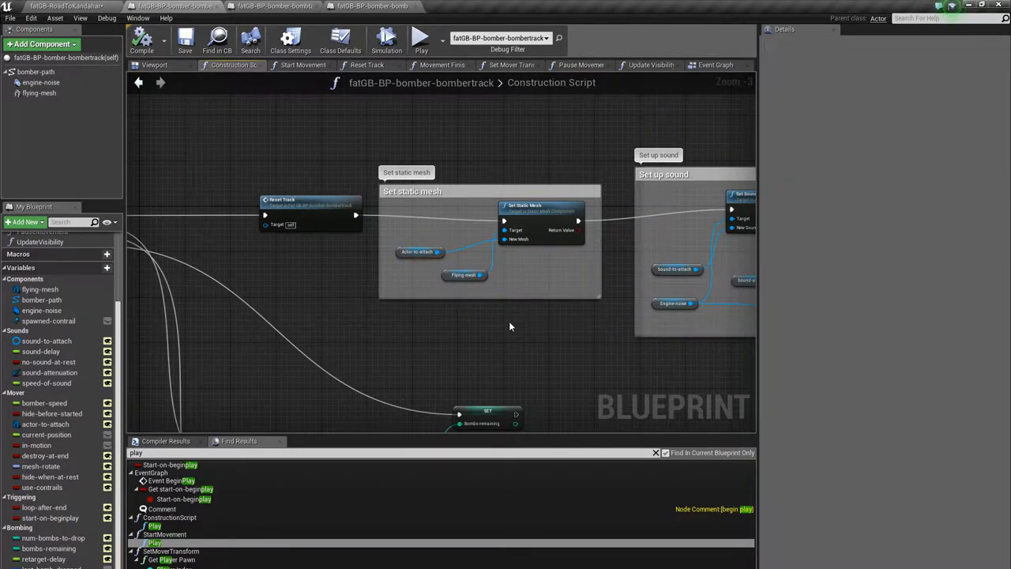
Pan through the Set up sound section with its Stop and Play sound nodes
right_drag(509, 321, 420, 300)
right_drag(575, 259, 317, 265)
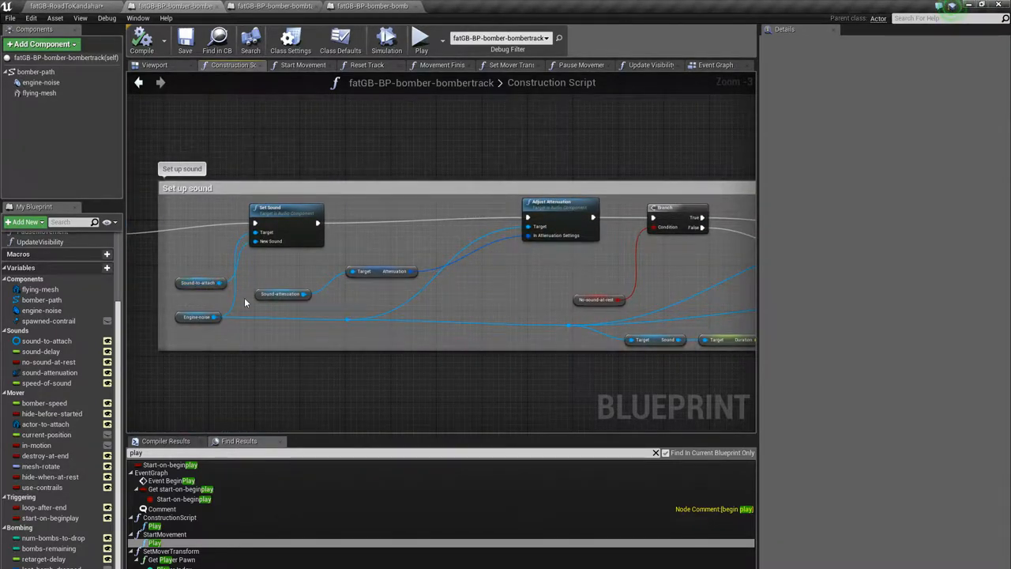
right_drag(555, 273, 296, 254)
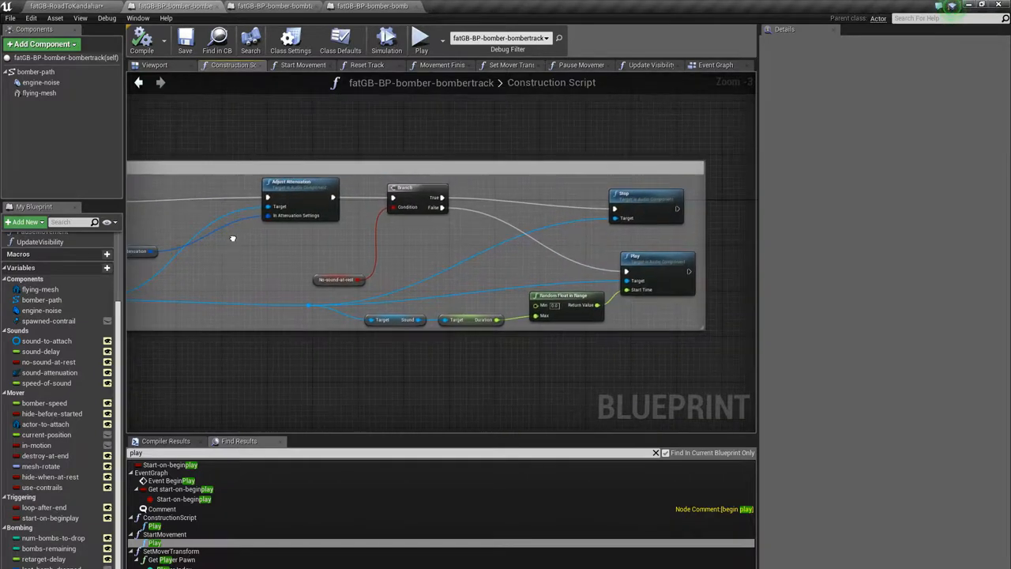
right_drag(438, 284, 393, 279)
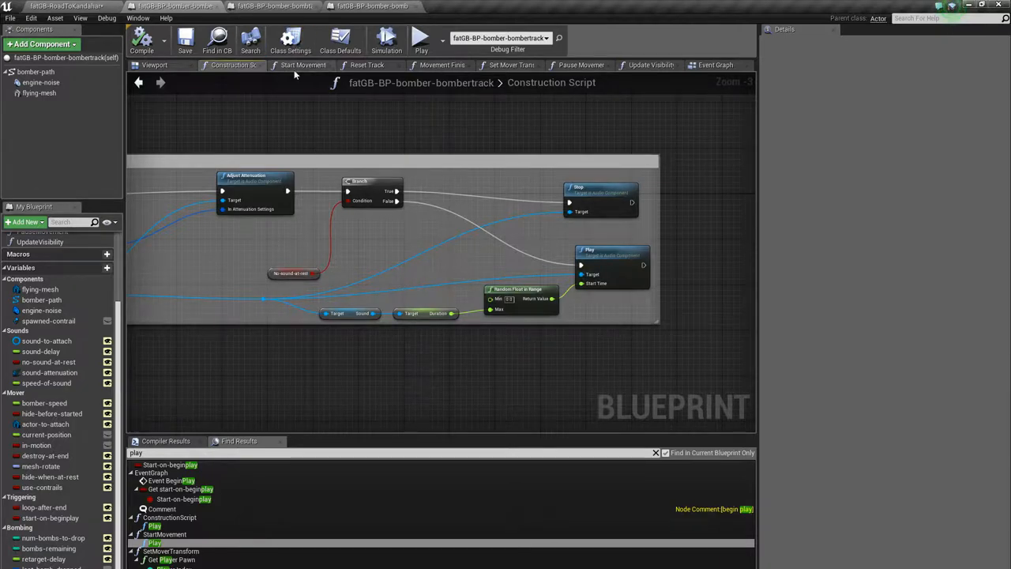
scroll(272, 230, down, 5)
scroll(351, 247, up, 2)
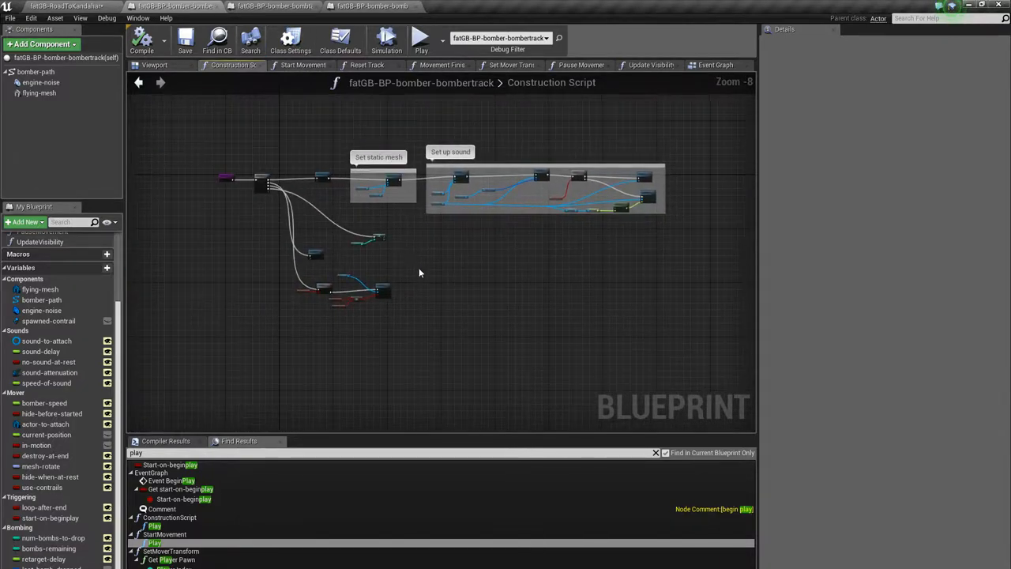
scroll(351, 246, up, 3)
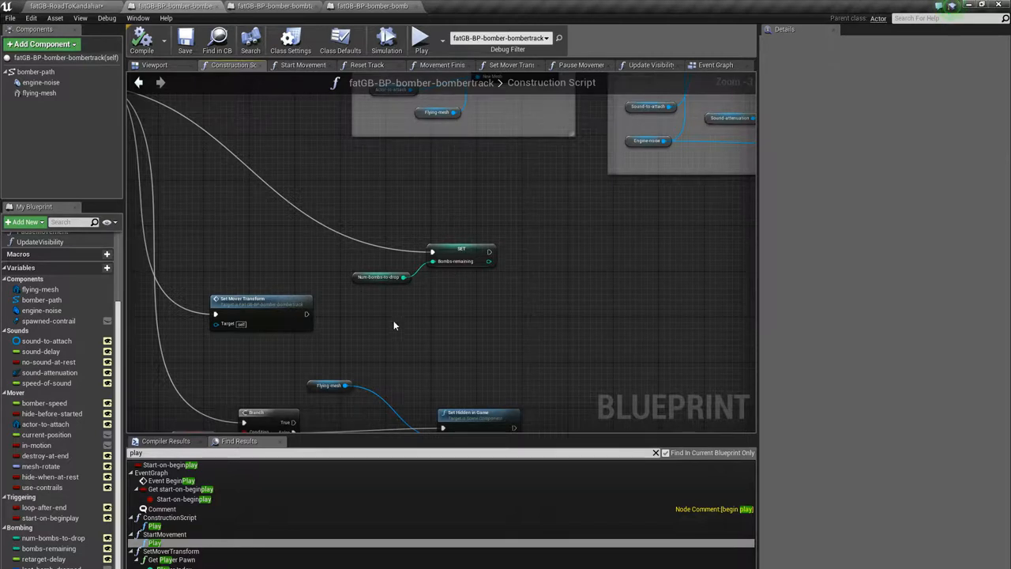
Inspect the Set Mover Transform call node and open the Update Visibility function graph
right_drag(394, 325, 418, 242)
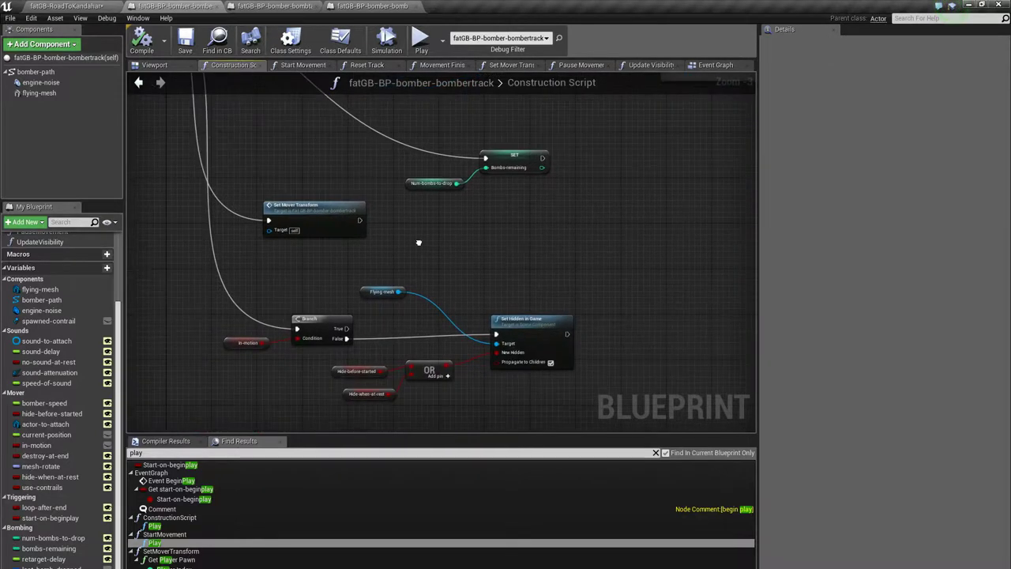
click(315, 211)
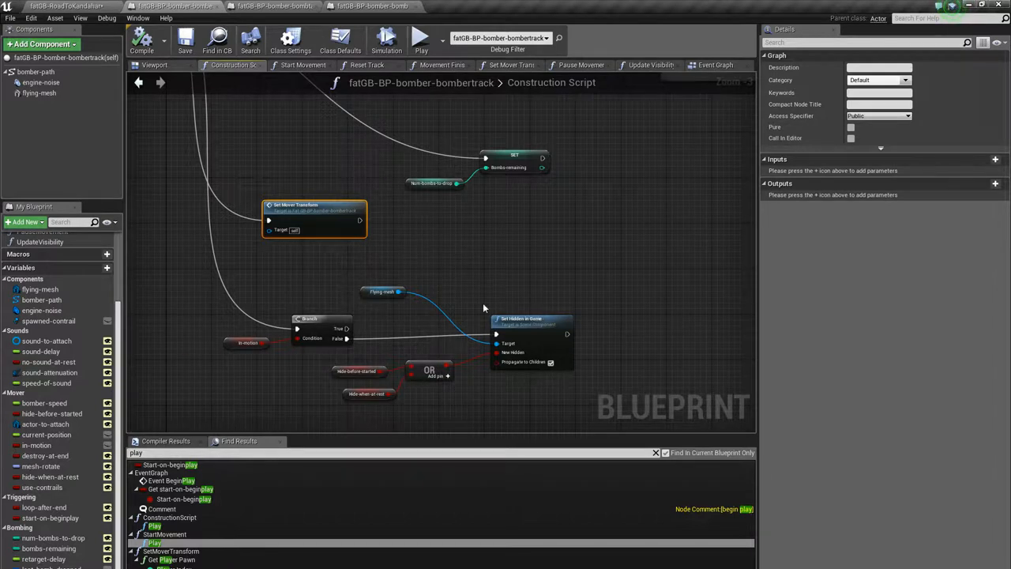
click(647, 68)
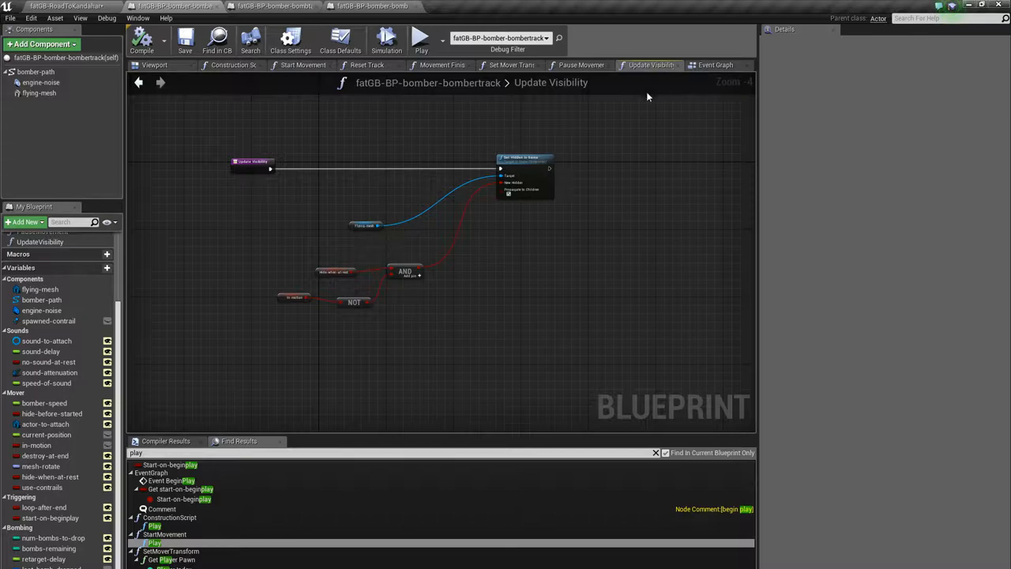
Follow the Set Mover Transform chain from entry node through rotation, Make Transform and SetWorldTransform
click(512, 65)
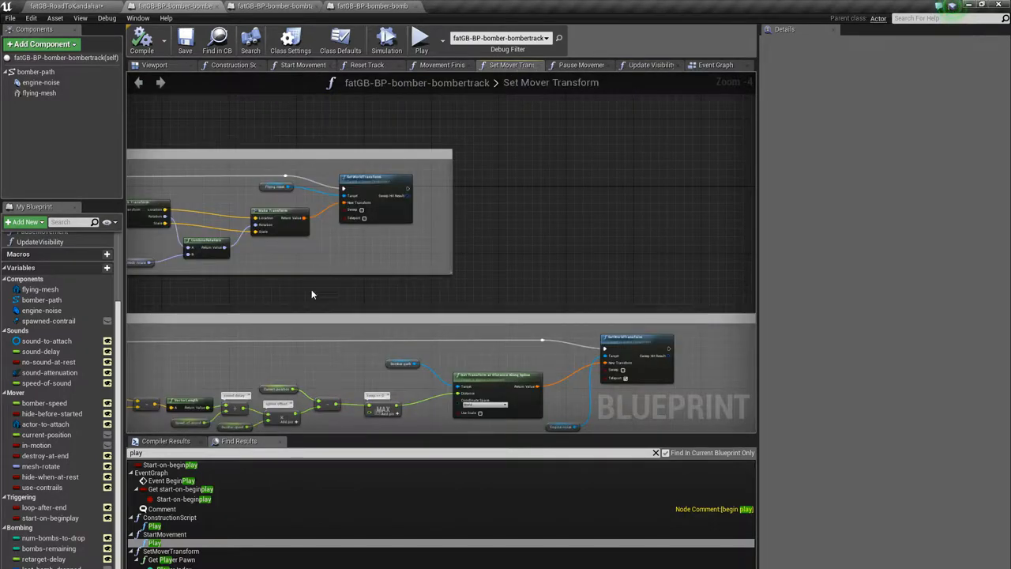
right_drag(311, 294, 287, 285)
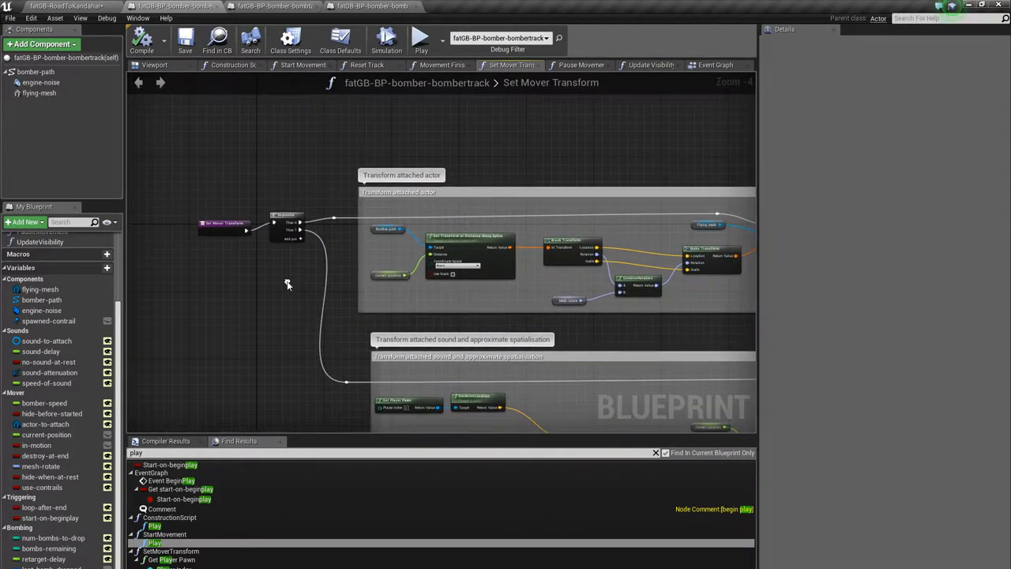
scroll(285, 280, up, 1)
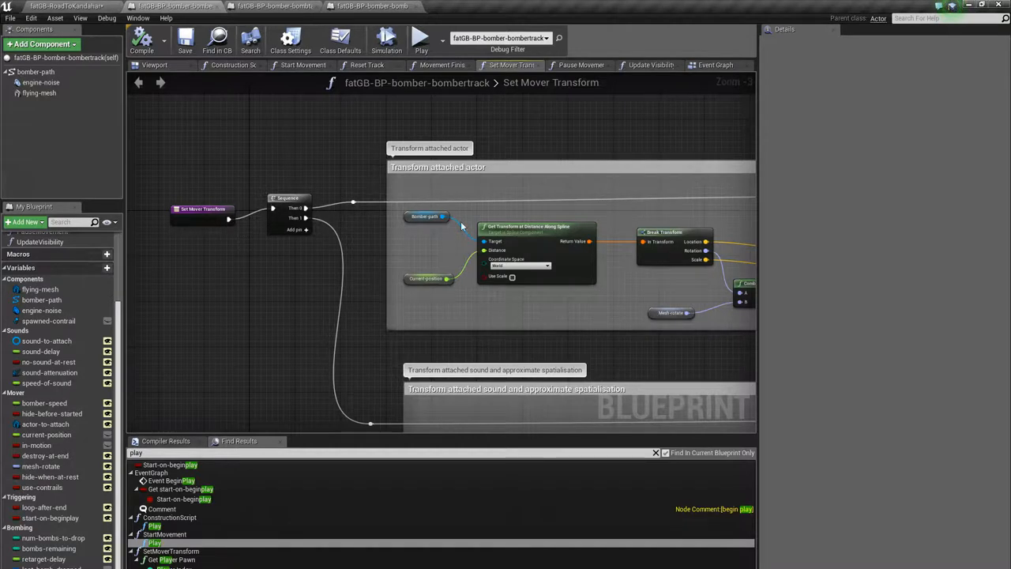
right_drag(595, 314, 361, 309)
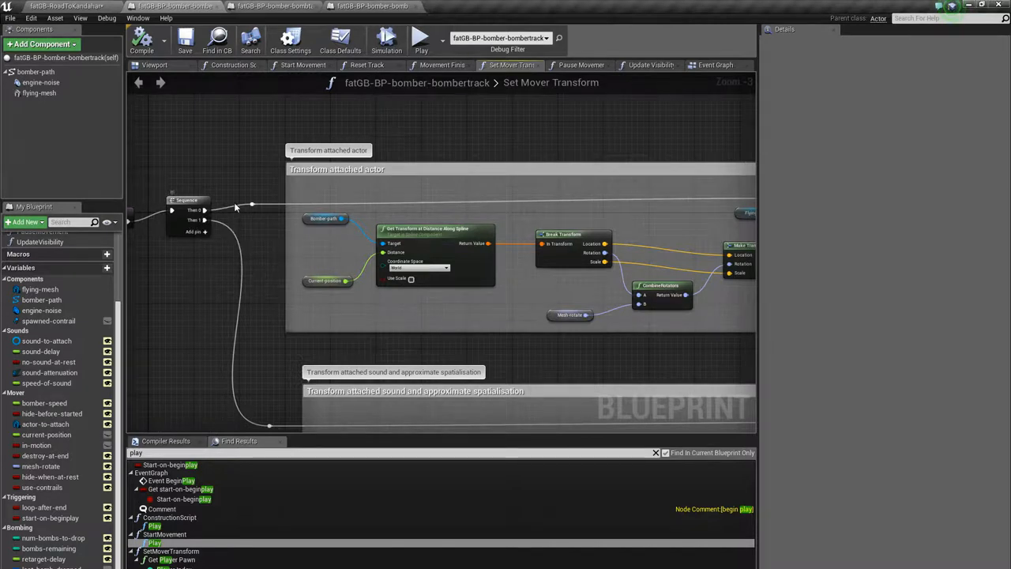
scroll(323, 222, up, 1)
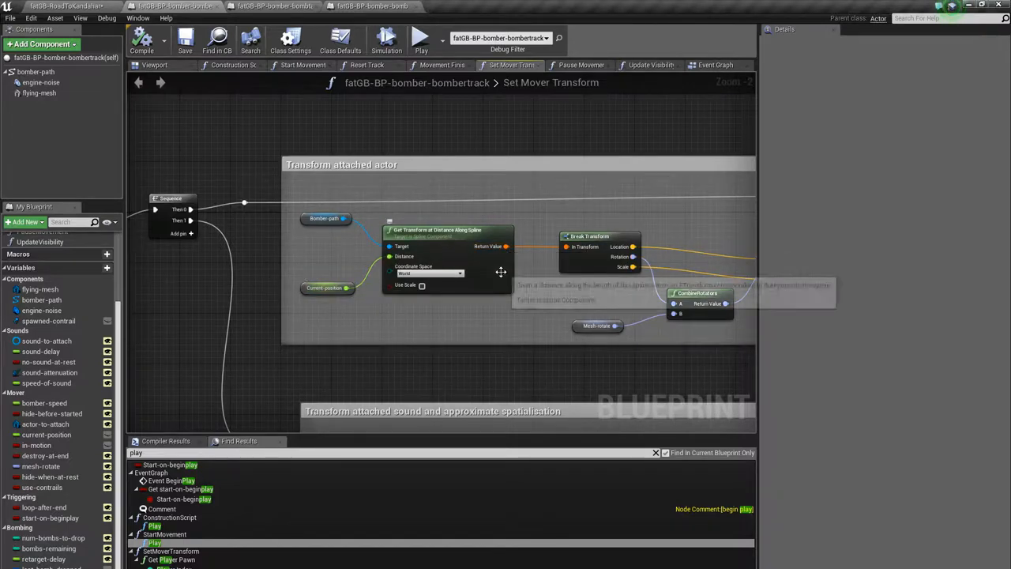
mouse_move(617, 293)
right_down()
mouse_move(509, 294)
mouse_move(403, 259)
right_up()
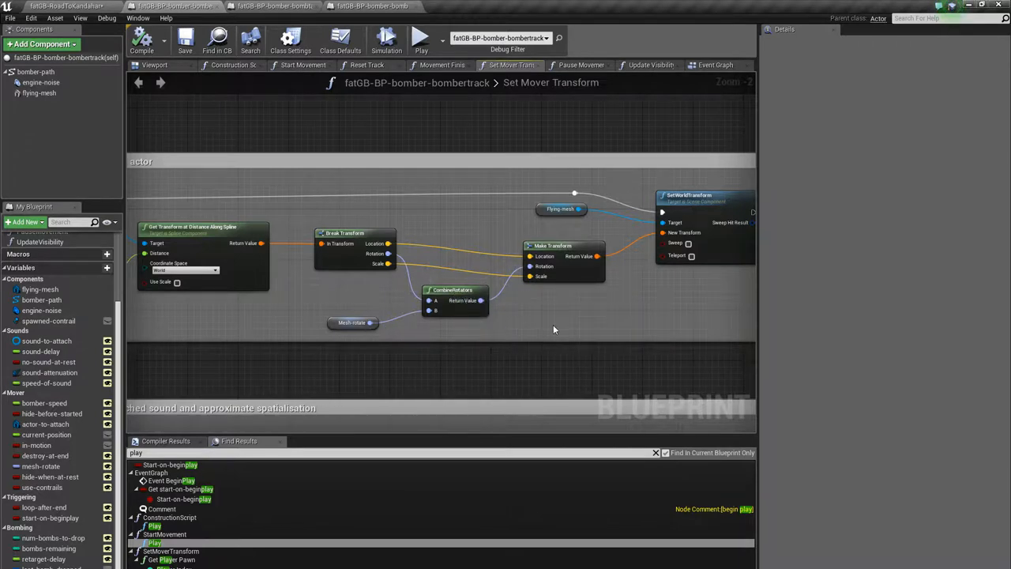
right_drag(578, 322, 435, 338)
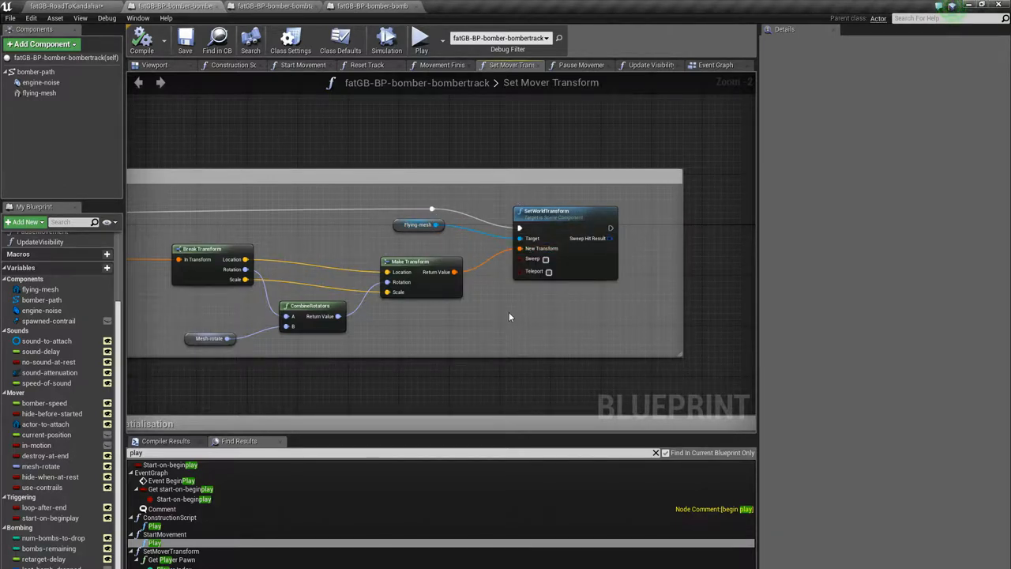
scroll(509, 312, down, 1)
scroll(550, 292, down, 1)
scroll(584, 291, up, 1)
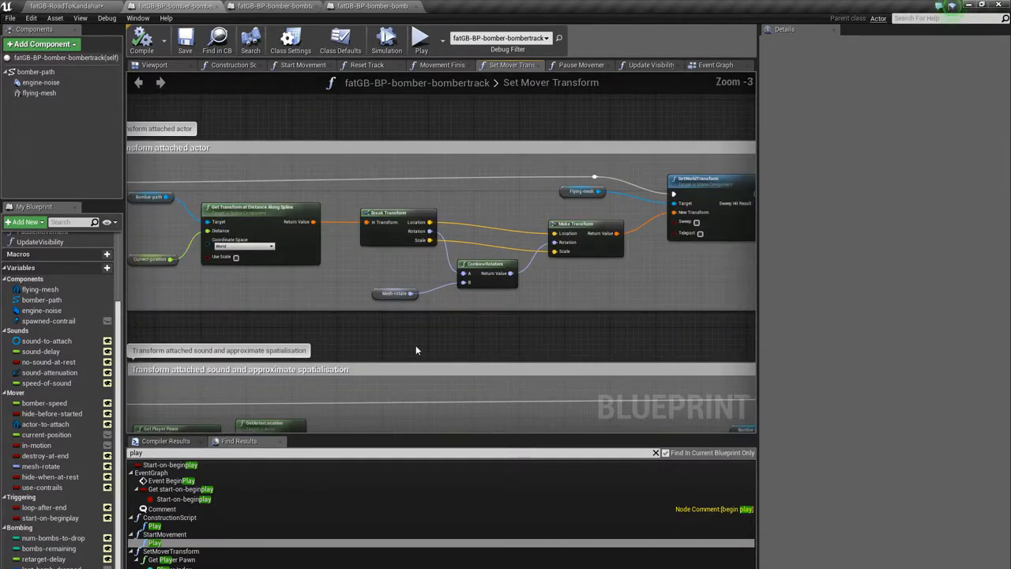
right_drag(415, 350, 513, 235)
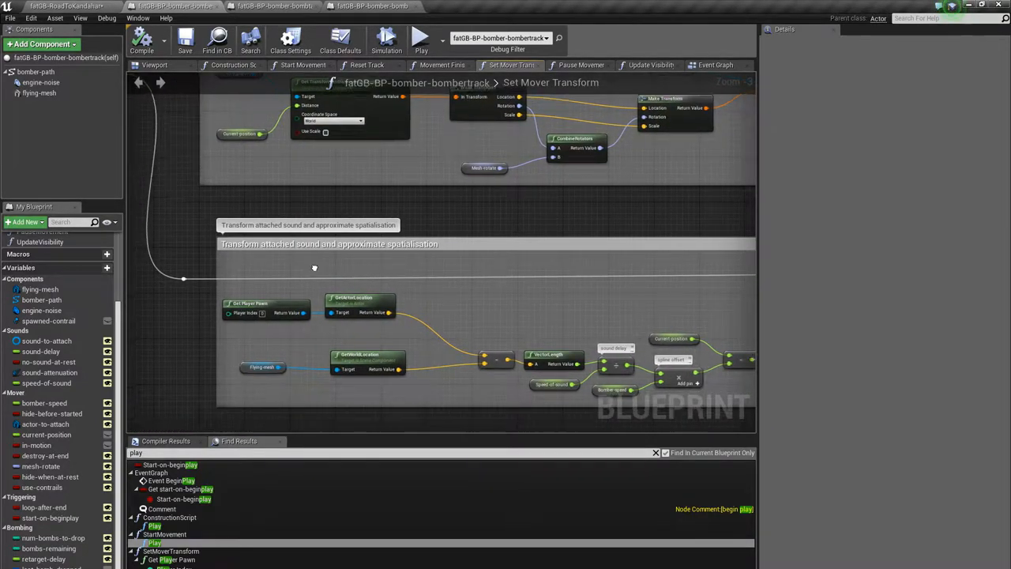
right_drag(428, 295, 310, 206)
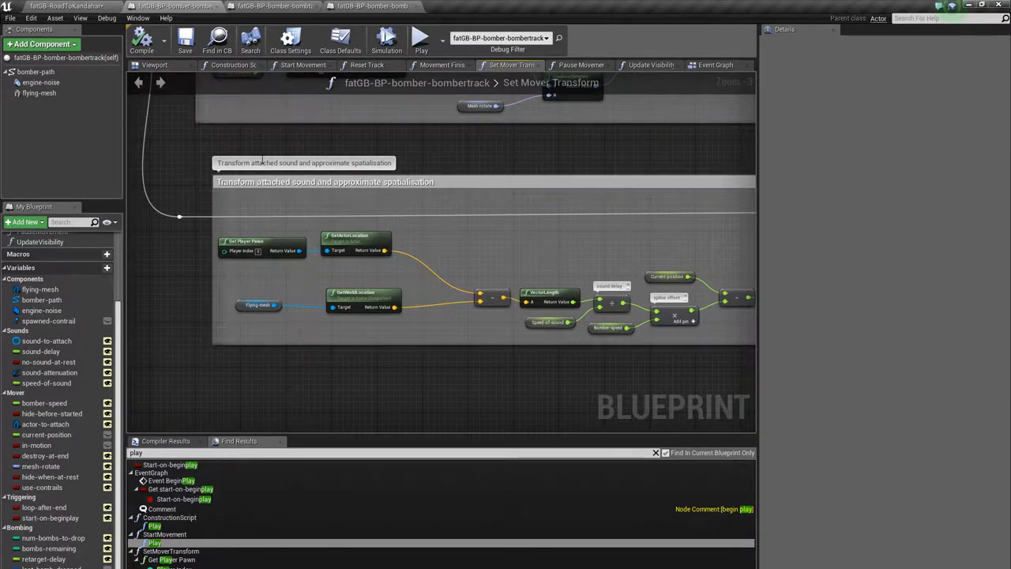
mouse_move(507, 155)
right_down()
mouse_move(534, 223)
mouse_move(368, 157)
mouse_move(527, 169)
mouse_move(463, 178)
right_up()
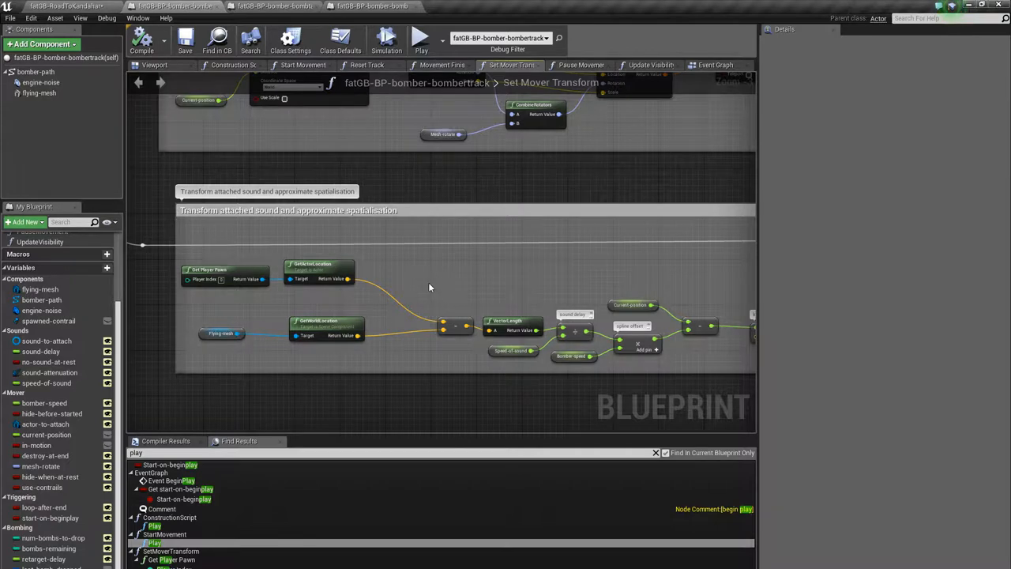
mouse_move(431, 282)
right_down()
mouse_move(466, 276)
mouse_move(422, 263)
right_up()
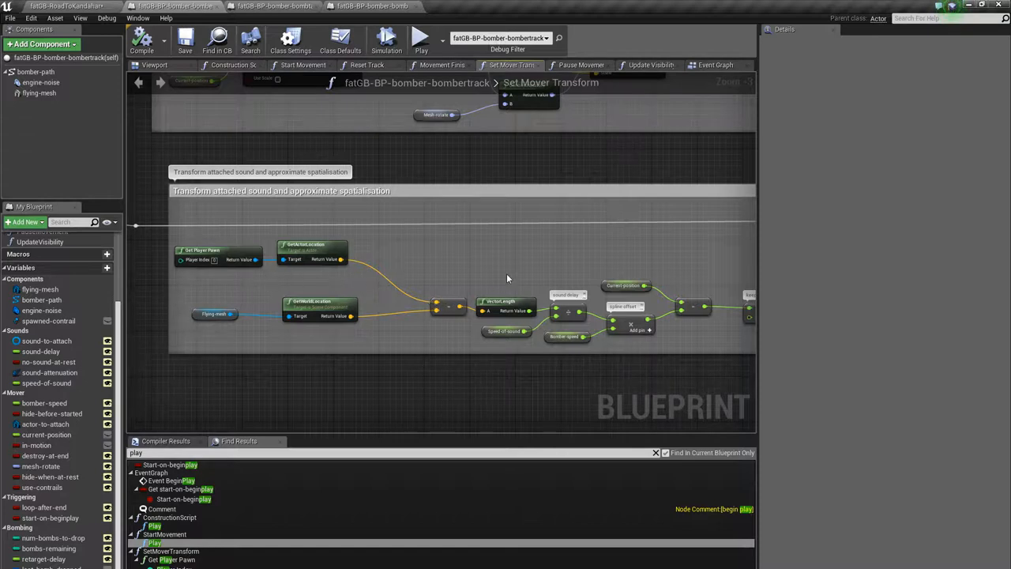
right_drag(507, 279, 407, 259)
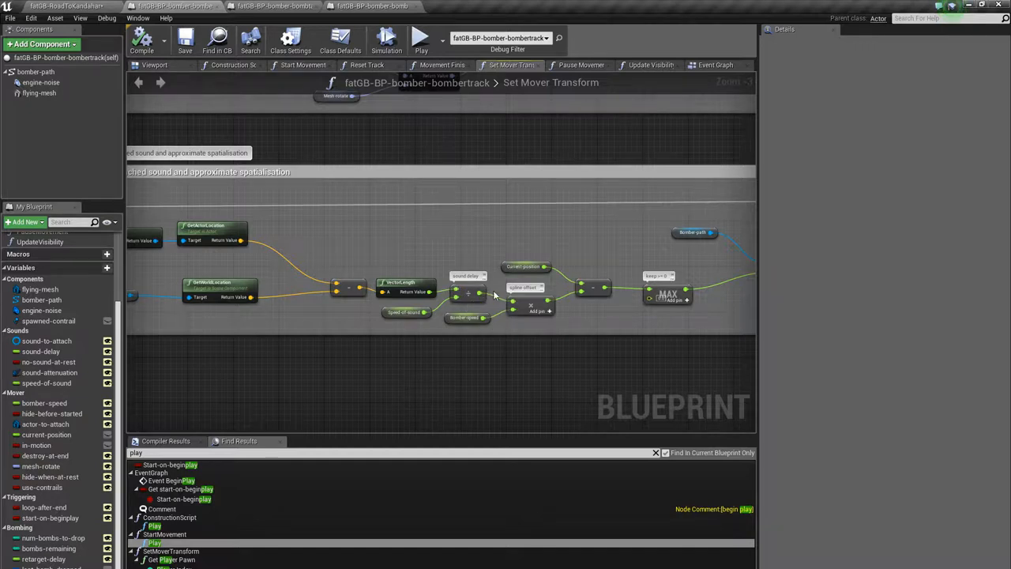
right_drag(497, 283, 473, 265)
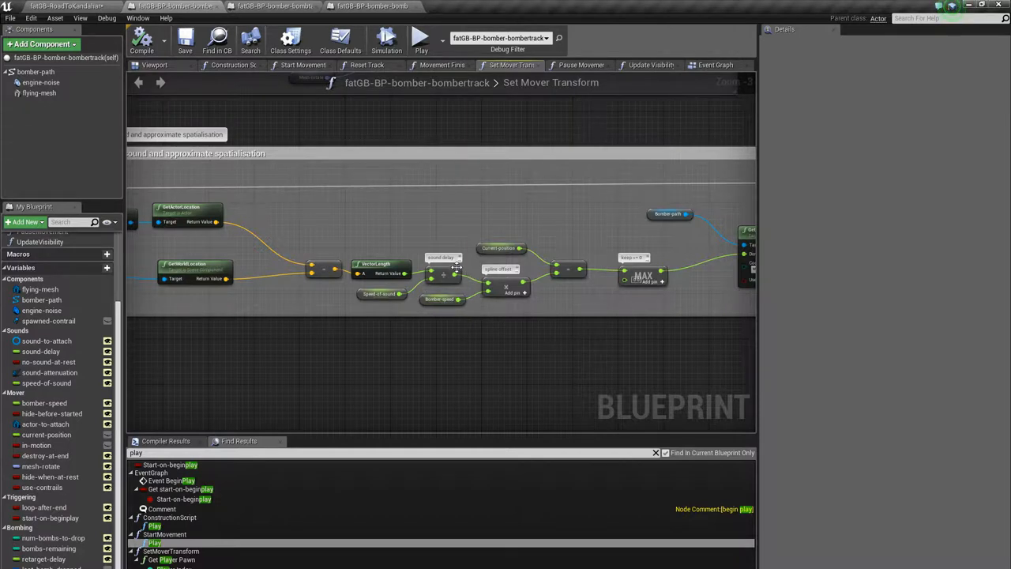
Pan across the Get Transform, spline-distance and world-transform nodes of Set Mover Transform
right_drag(547, 280, 446, 297)
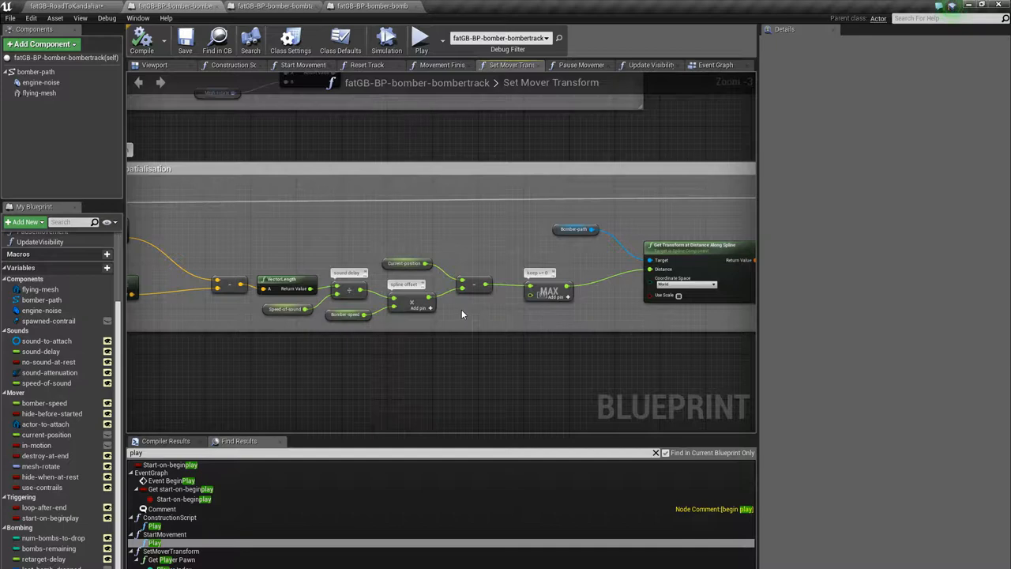
right_drag(563, 314, 474, 322)
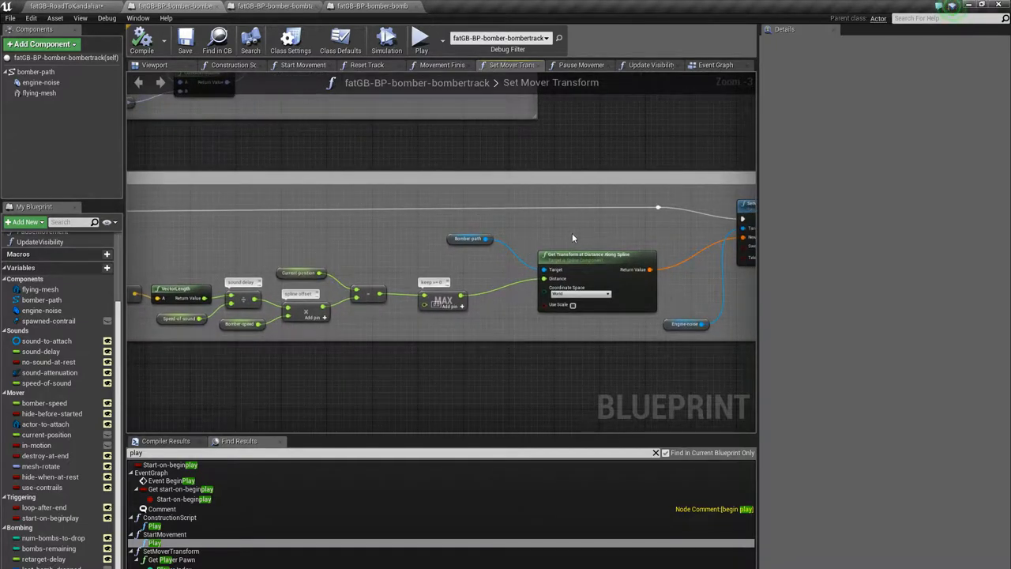
right_drag(666, 276, 453, 279)
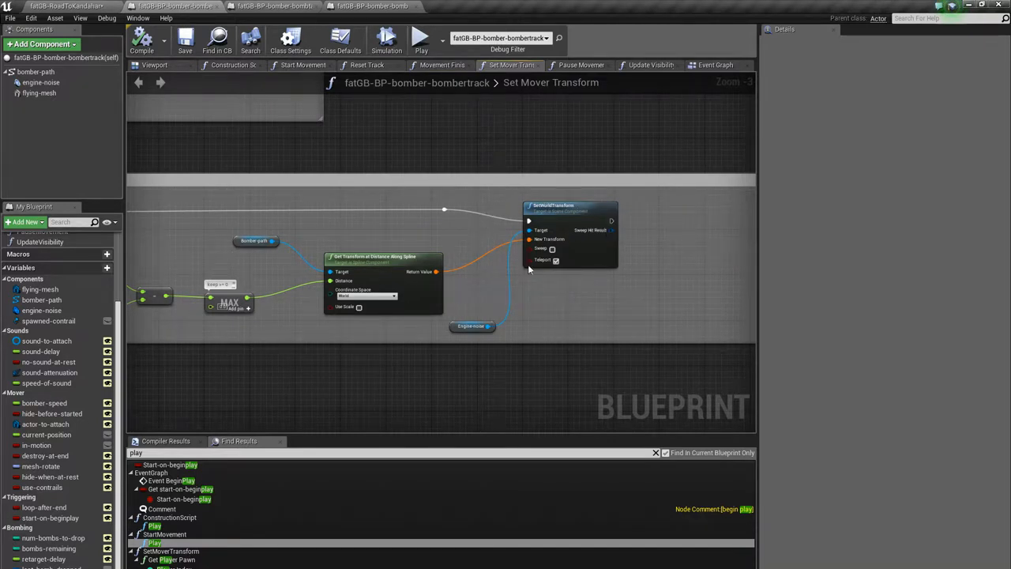
right_drag(485, 294, 534, 287)
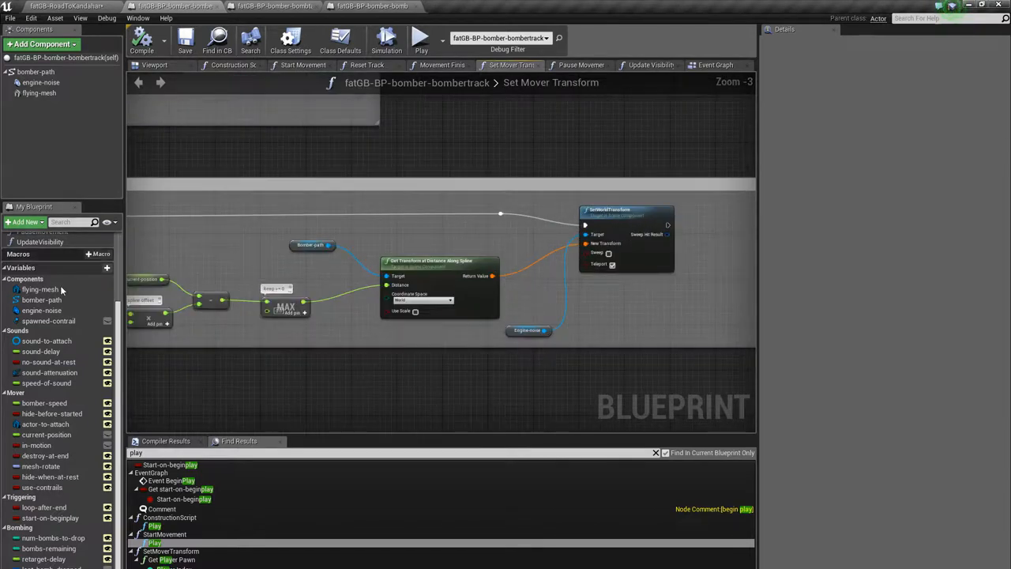
Zoom out to show both transform comment blocks, including Transform attached actor
right_drag(376, 152, 632, 128)
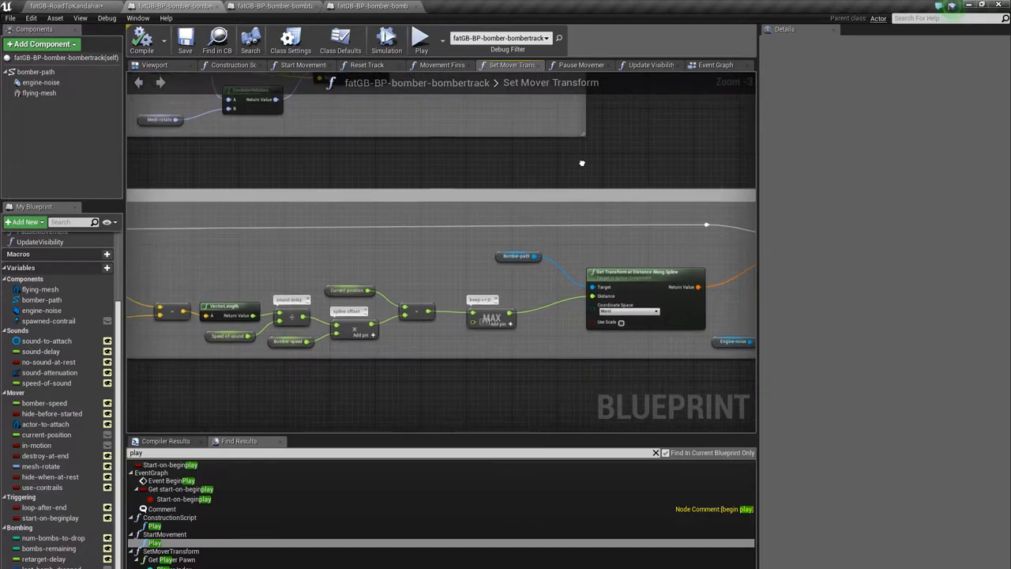
scroll(588, 133, down, 1)
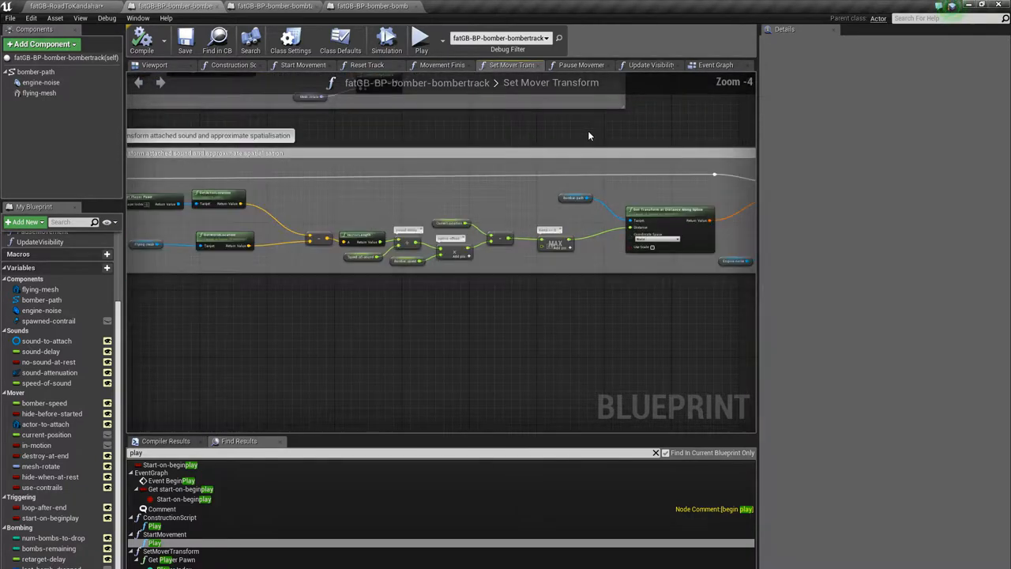
right_drag(588, 132, 633, 127)
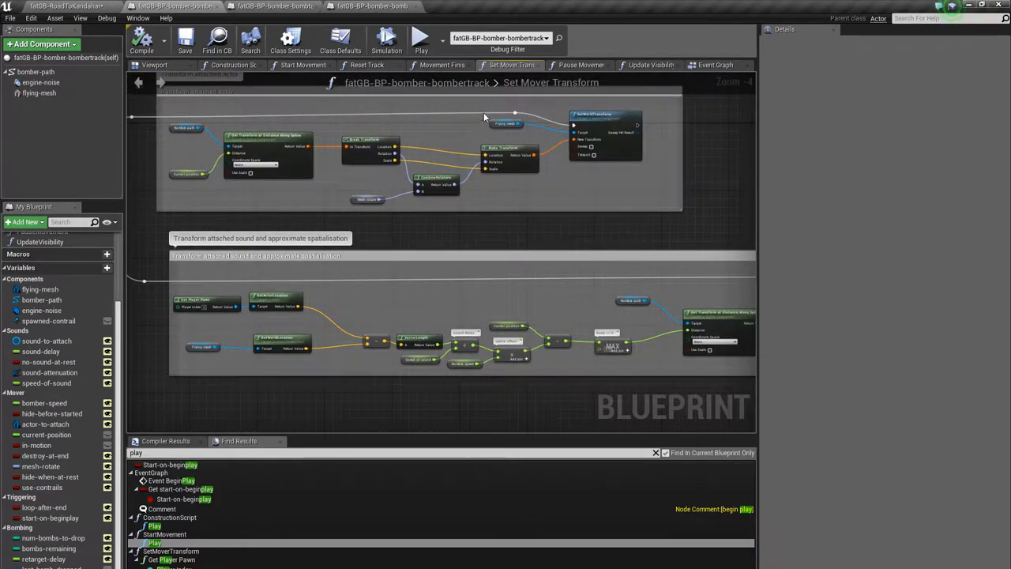
right_drag(519, 213, 547, 248)
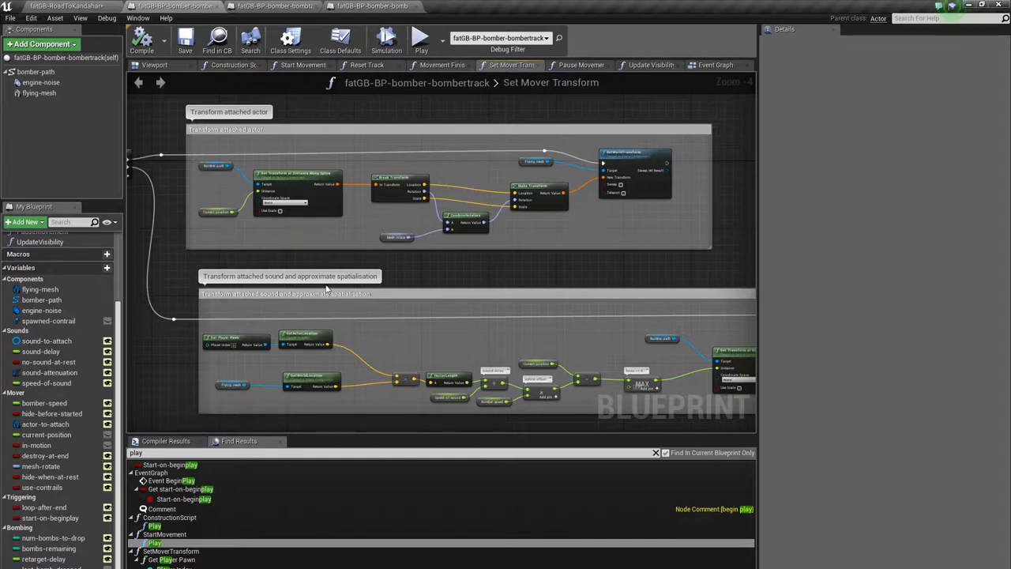
scroll(286, 107, down, 2)
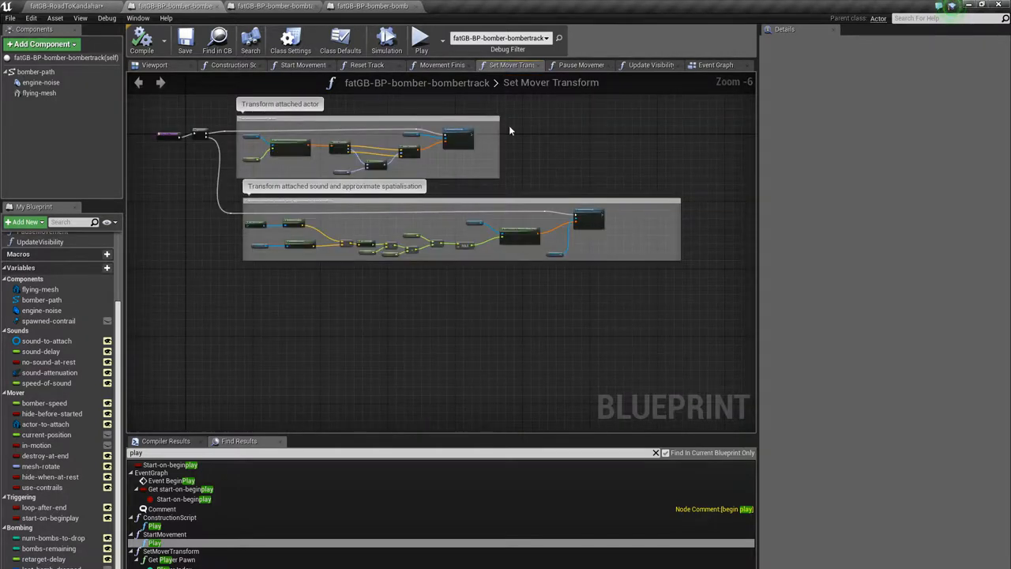
click(715, 65)
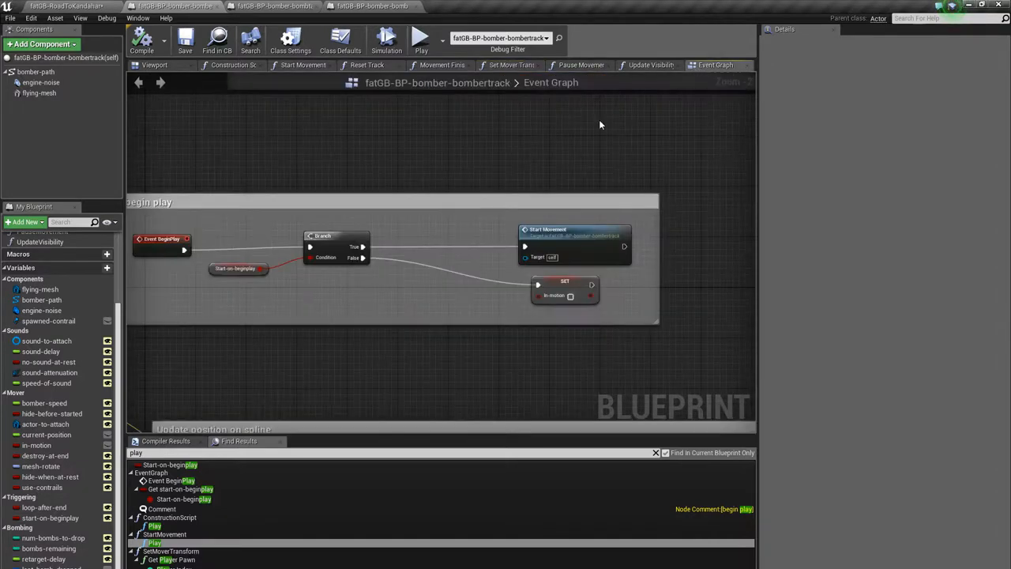
scroll(445, 162, down, 2)
scroll(427, 201, down, 1)
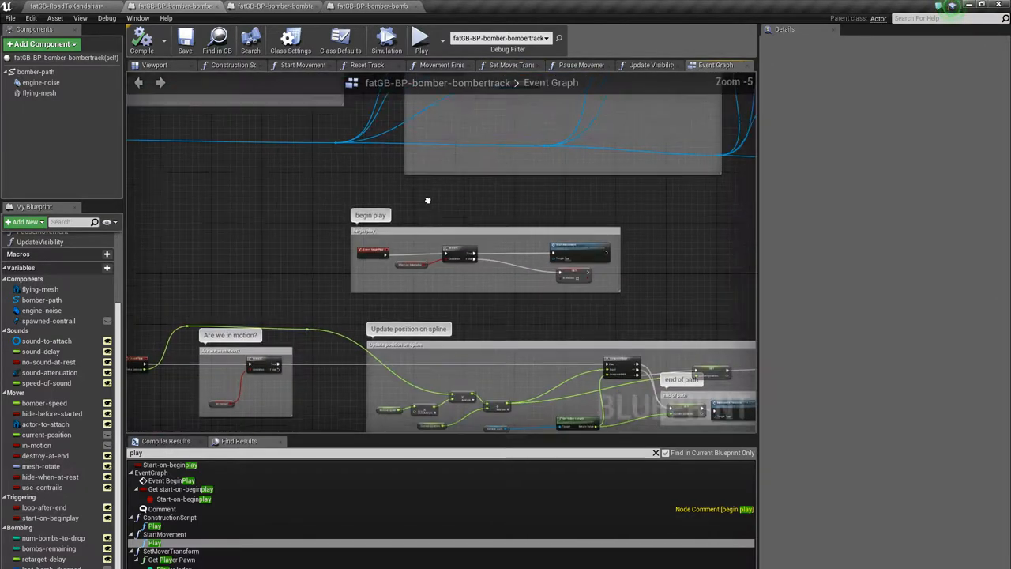
scroll(428, 201, down, 1)
right_drag(427, 201, 139, 255)
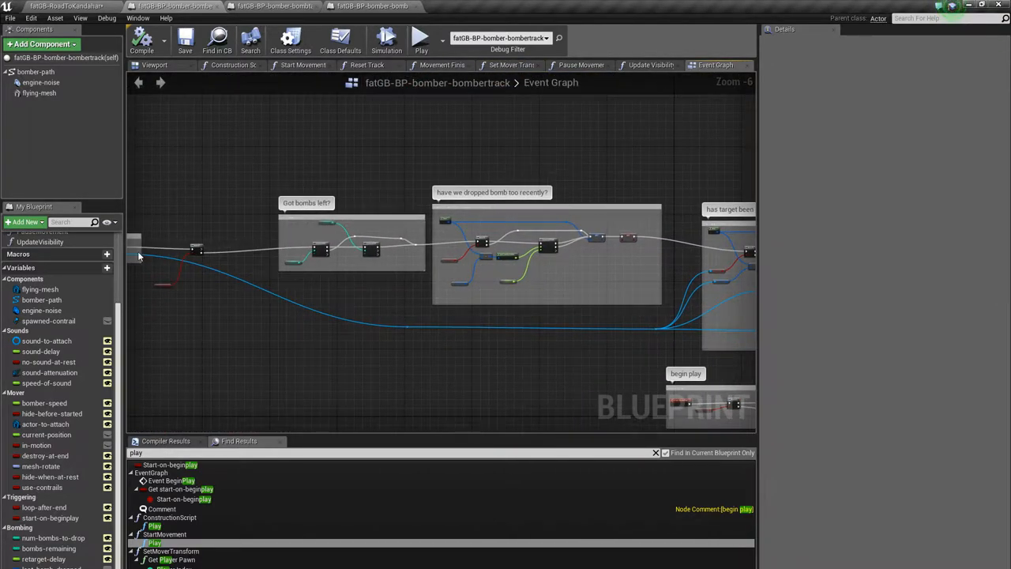
right_drag(176, 316, 398, 311)
scroll(310, 254, up, 2)
scroll(311, 254, up, 1)
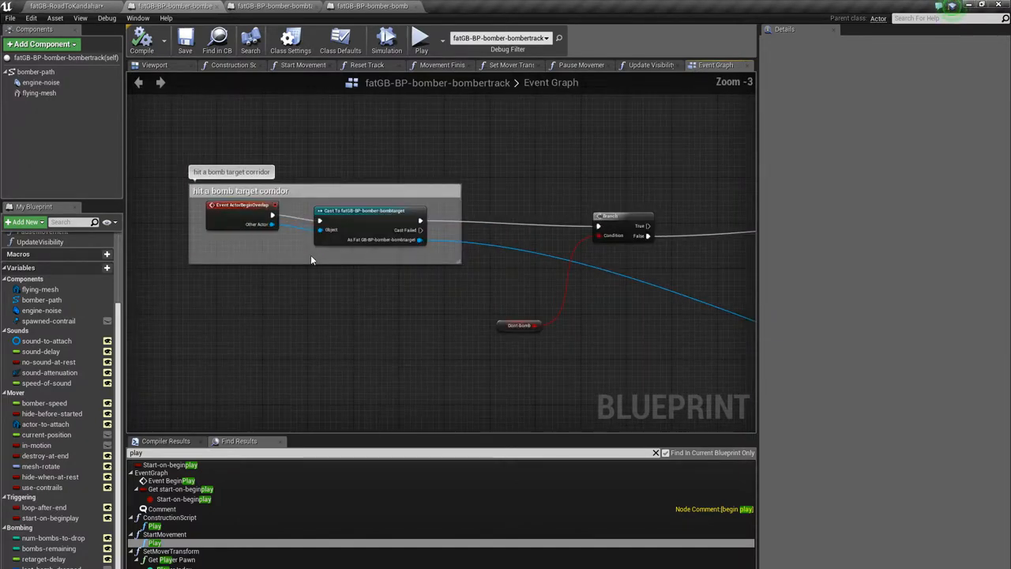
scroll(311, 259, up, 1)
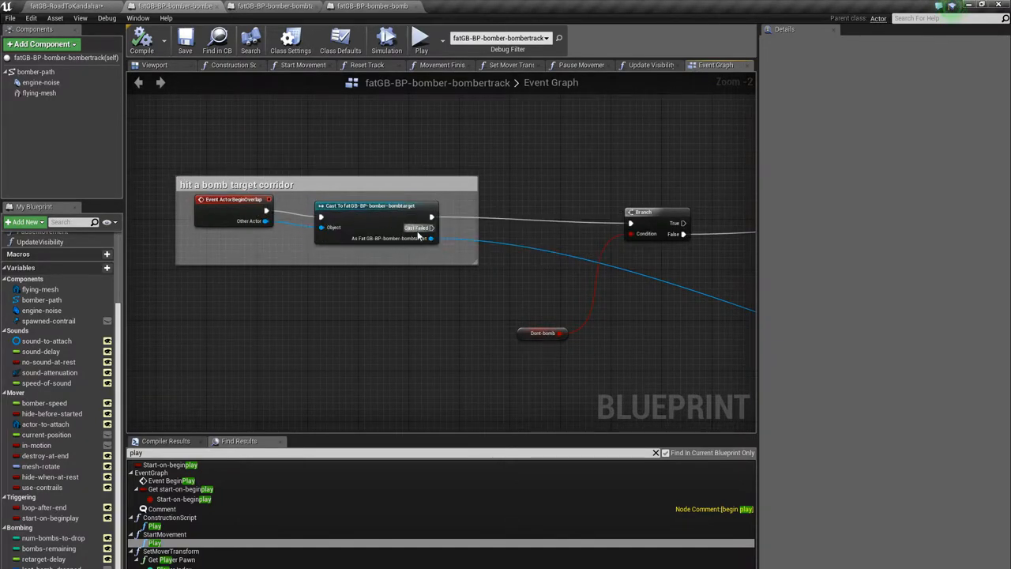
right_drag(516, 235, 346, 318)
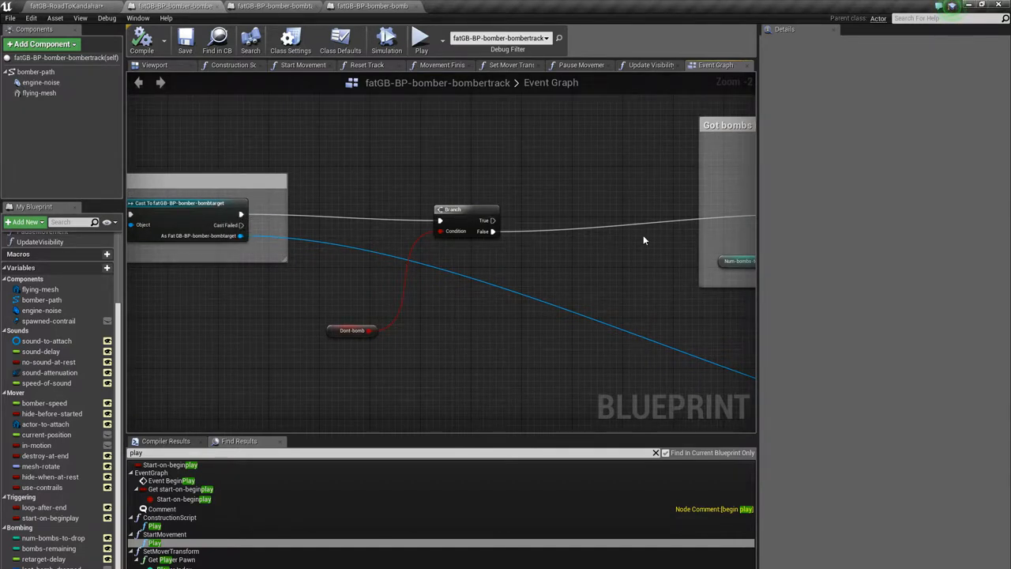
right_drag(643, 235, 564, 247)
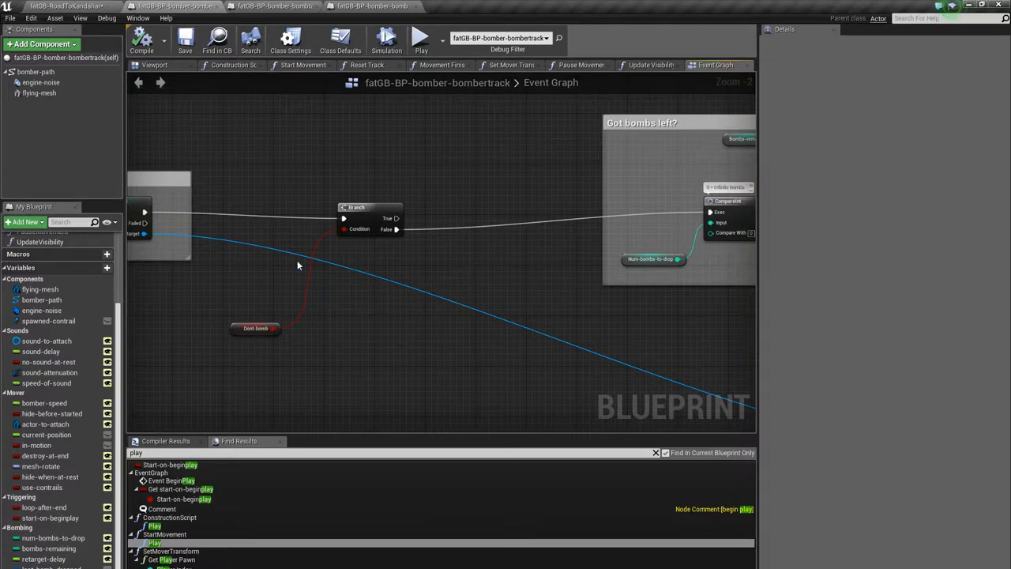
right_drag(498, 261, 167, 286)
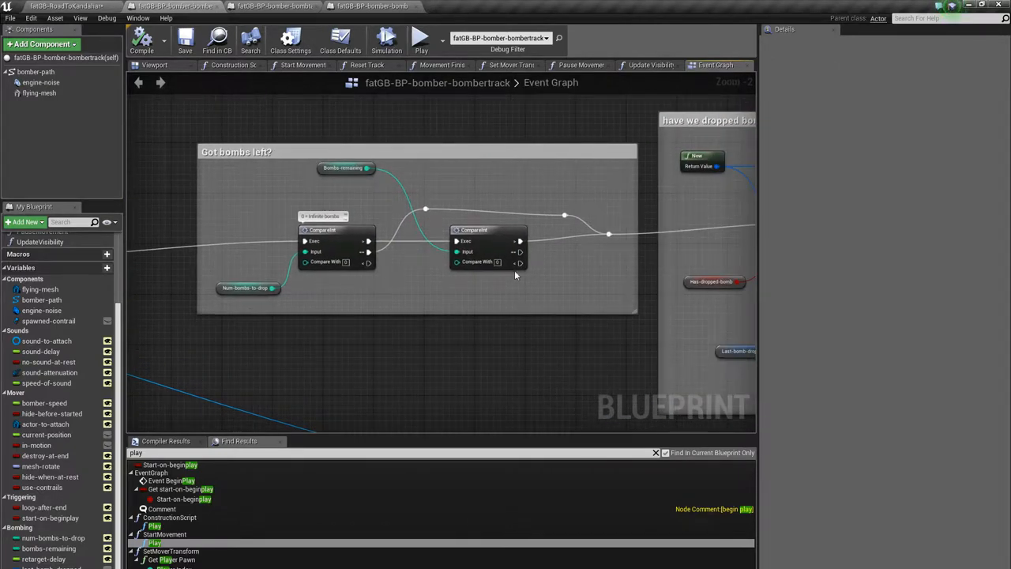
right_drag(432, 241, 158, 237)
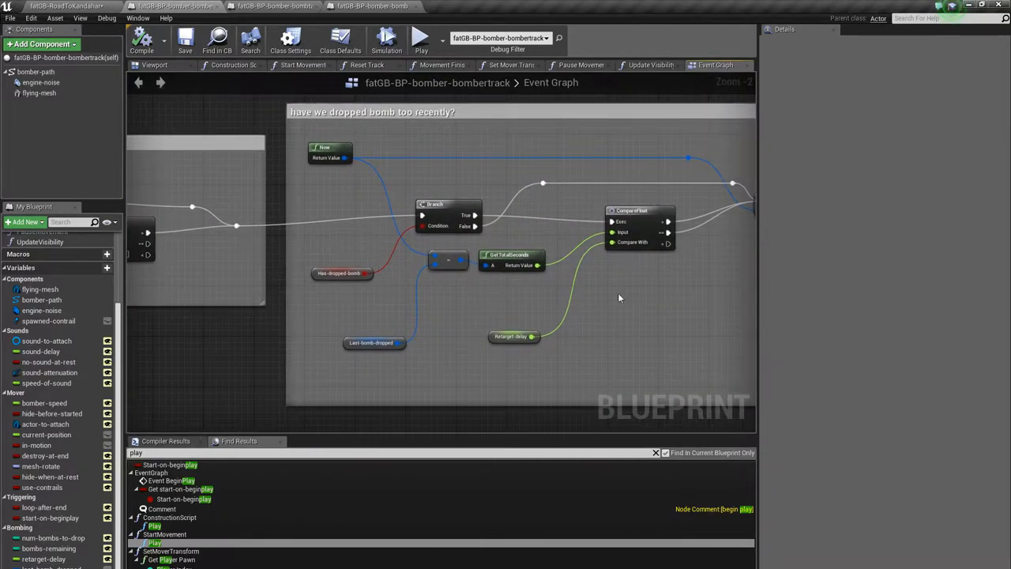
mouse_move(618, 292)
right_down()
mouse_move(578, 307)
mouse_move(513, 306)
right_up()
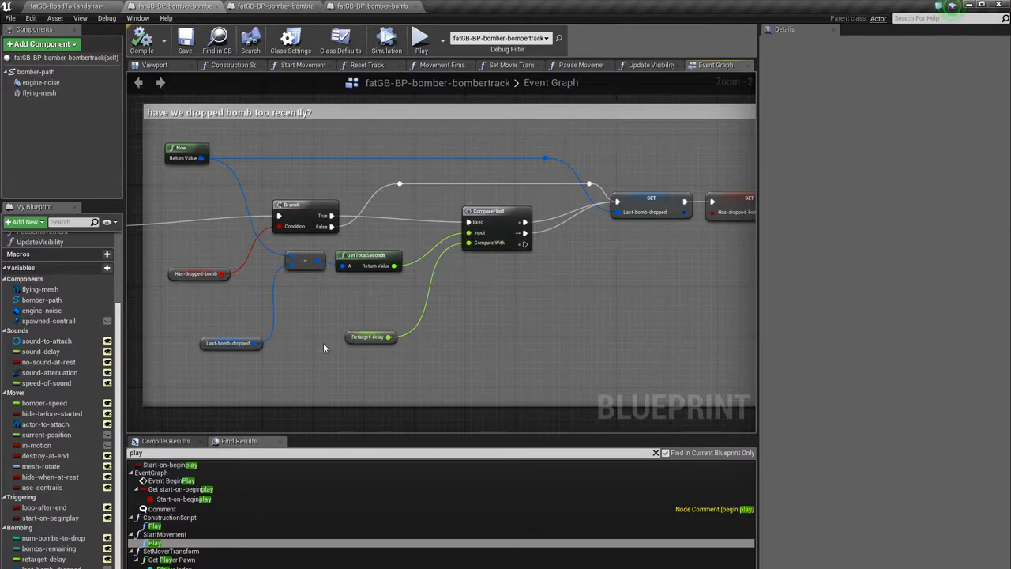
mouse_move(419, 338)
right_down()
mouse_move(621, 328)
mouse_move(589, 270)
right_up()
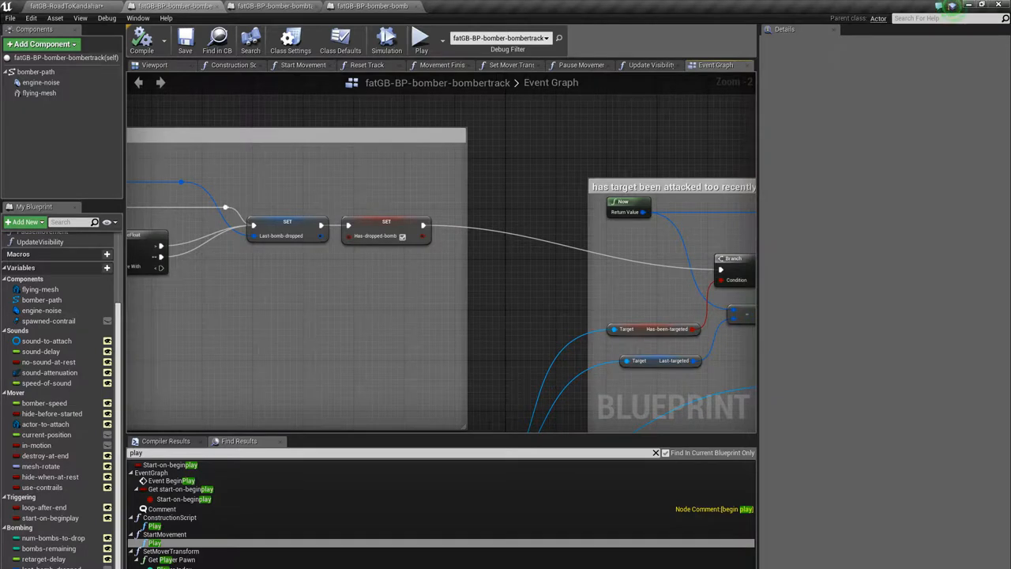
right_drag(743, 252, 399, 187)
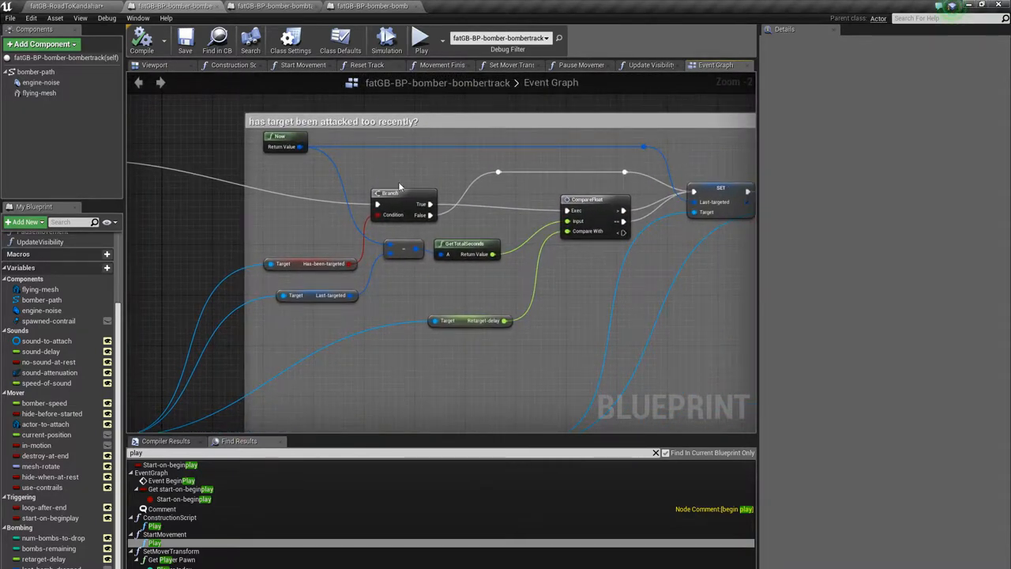
mouse_move(673, 326)
right_down()
mouse_move(577, 308)
mouse_move(232, 301)
right_up()
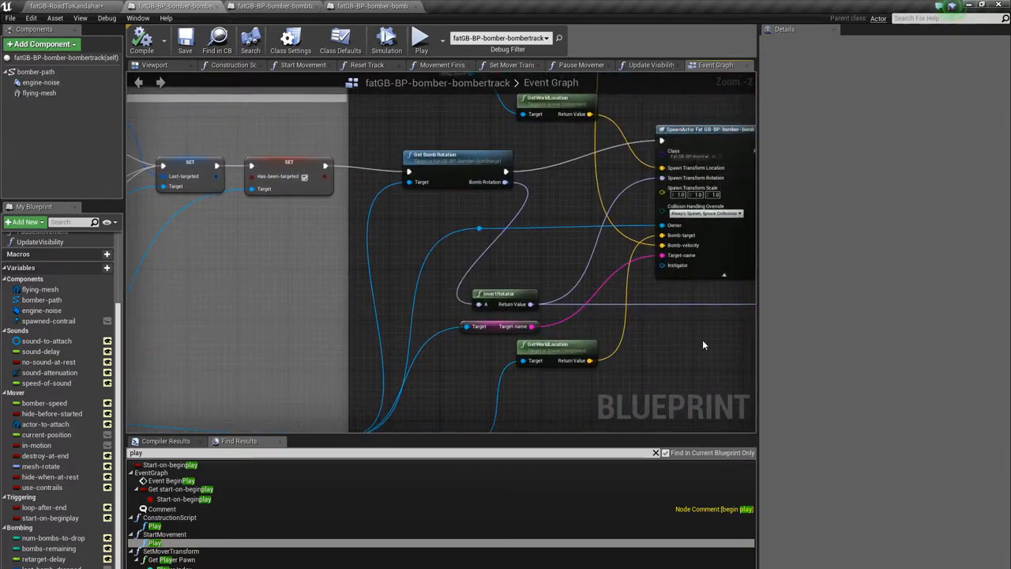
scroll(703, 345, down, 1)
scroll(666, 310, down, 1)
mouse_move(694, 347)
right_down()
mouse_move(657, 364)
mouse_move(624, 348)
right_up()
scroll(671, 308, up, 1)
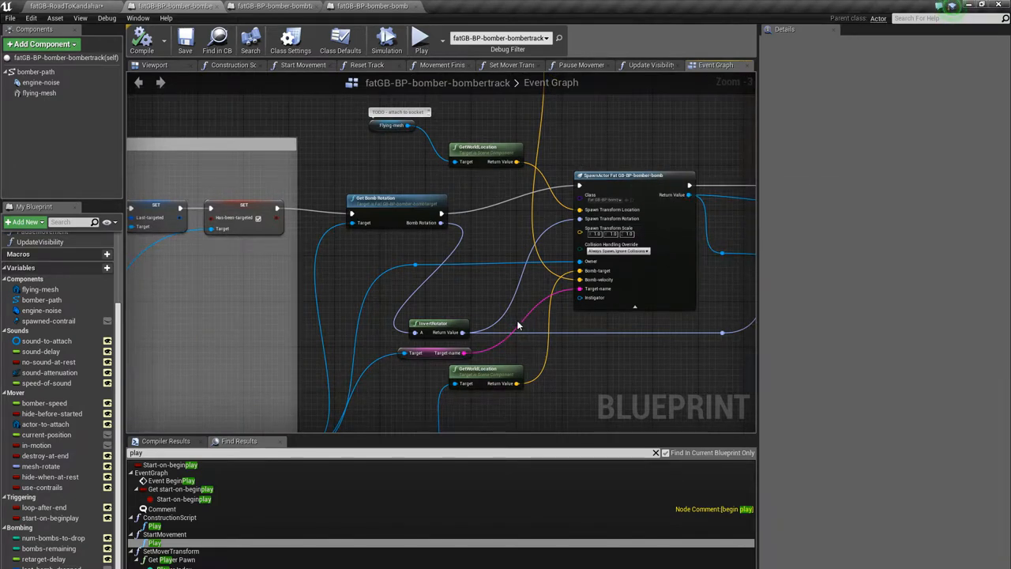
right_drag(558, 380, 582, 278)
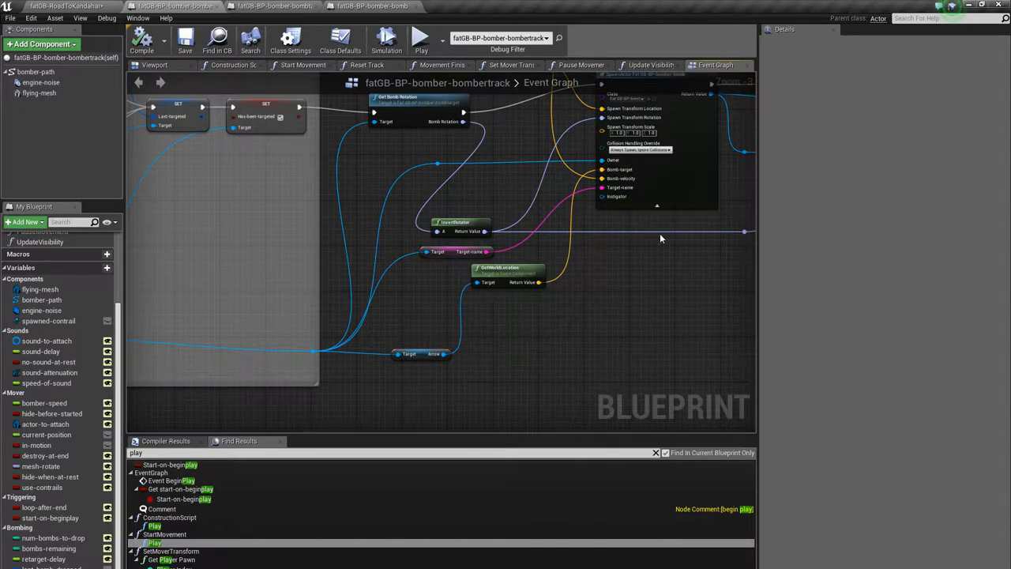
right_drag(625, 210, 539, 286)
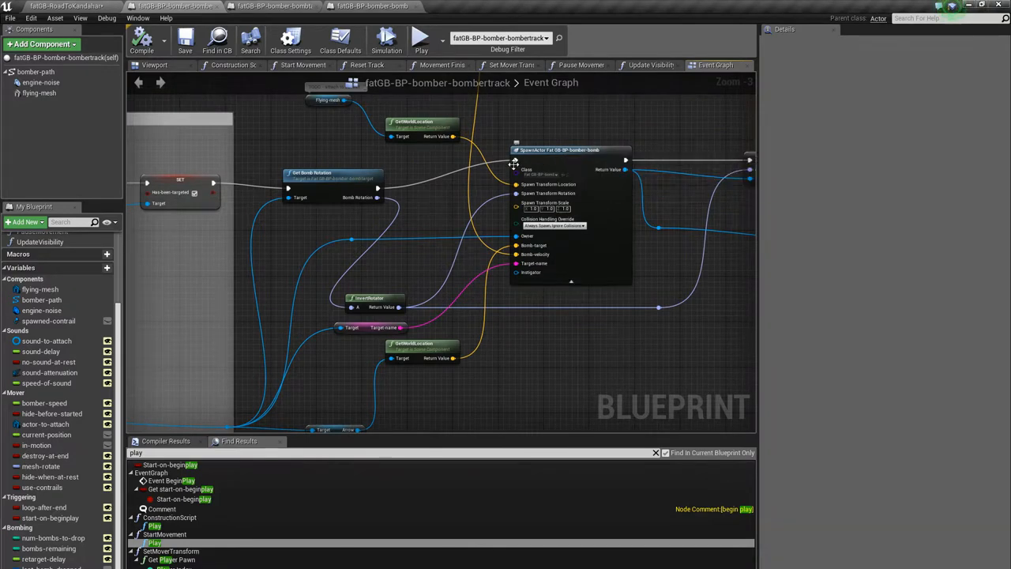
Make the bomb's target-name String variable Instance Editable, then return to the bombertrack event graph
click(374, 7)
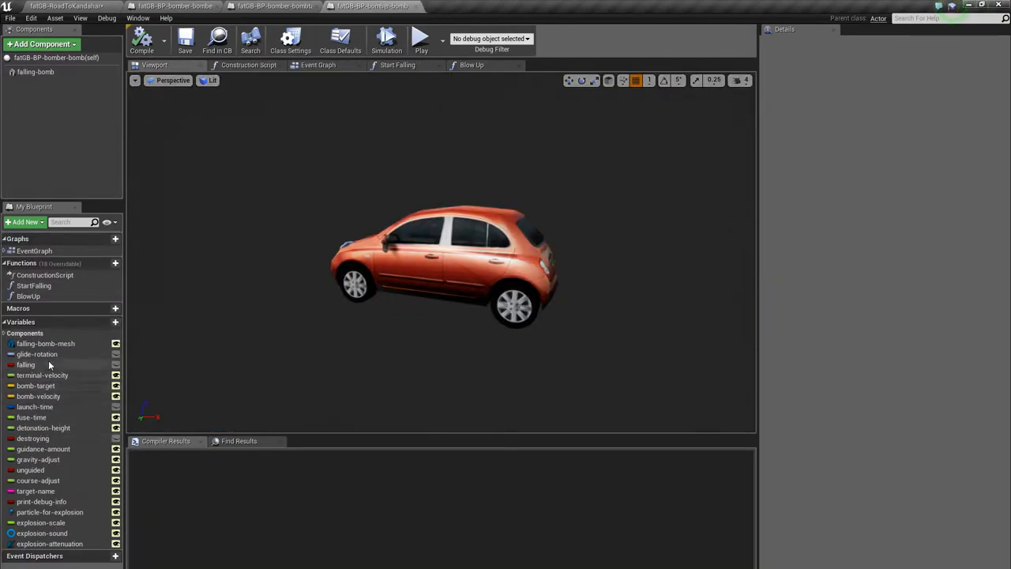
click(34, 491)
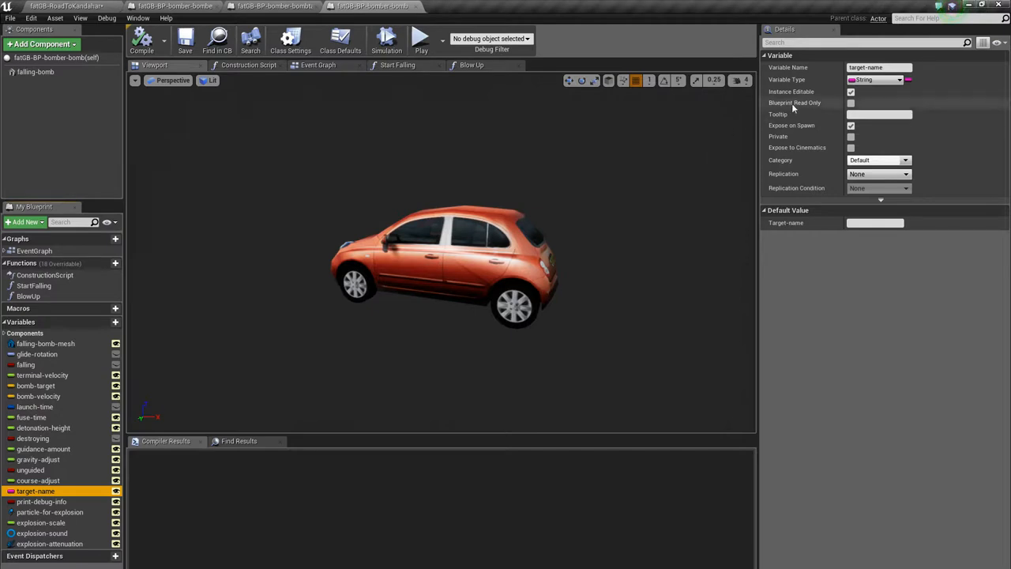
click(851, 92)
click(852, 91)
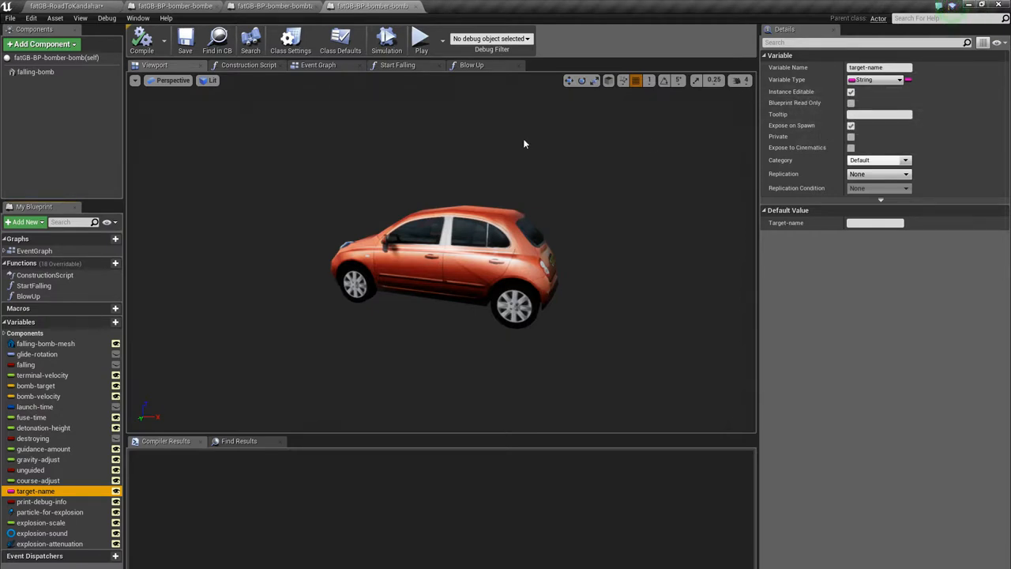
click(270, 6)
click(176, 5)
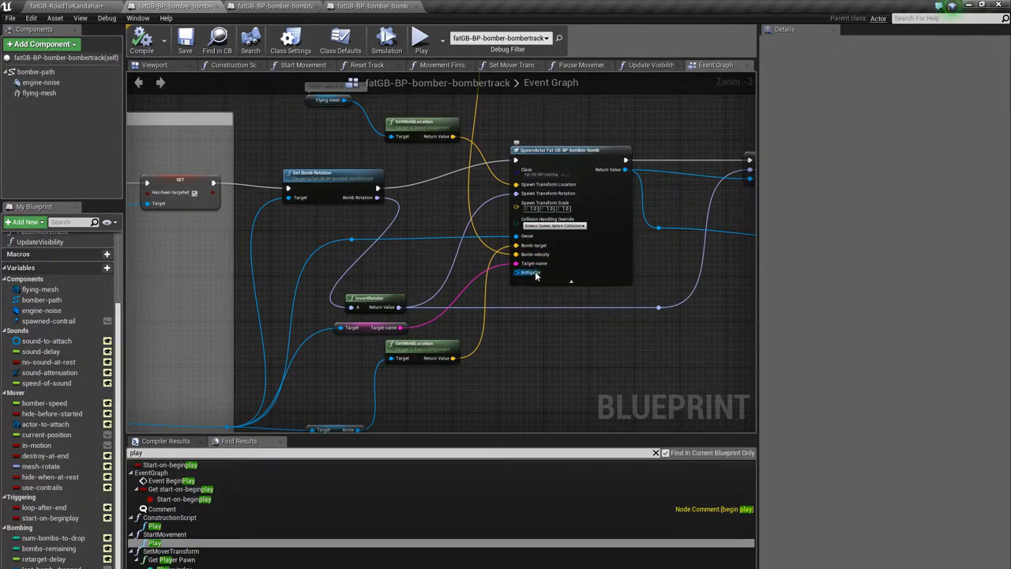
scroll(564, 257, up, 1)
scroll(564, 257, up, 1)
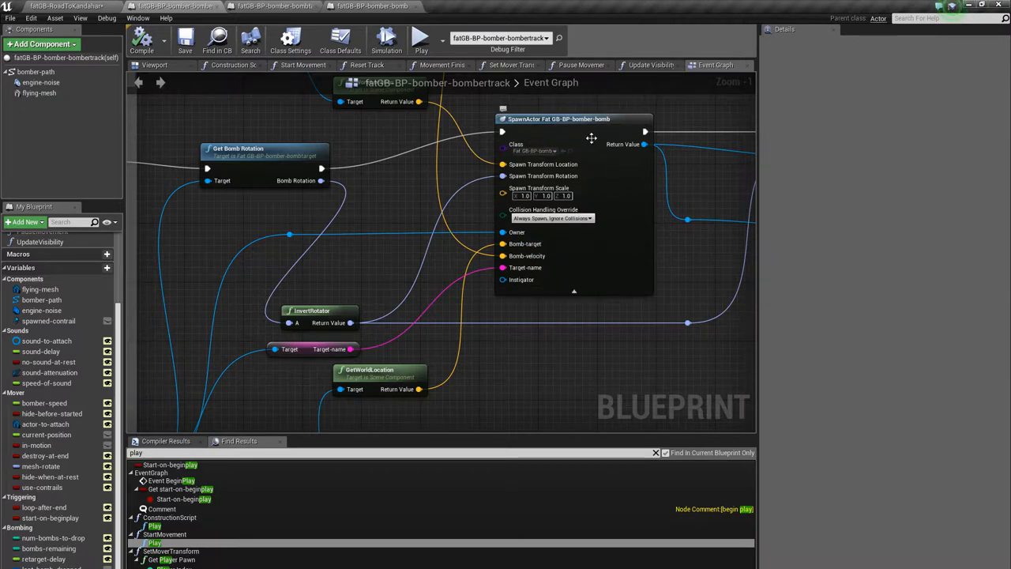
scroll(559, 264, down, 5)
scroll(559, 264, down, 3)
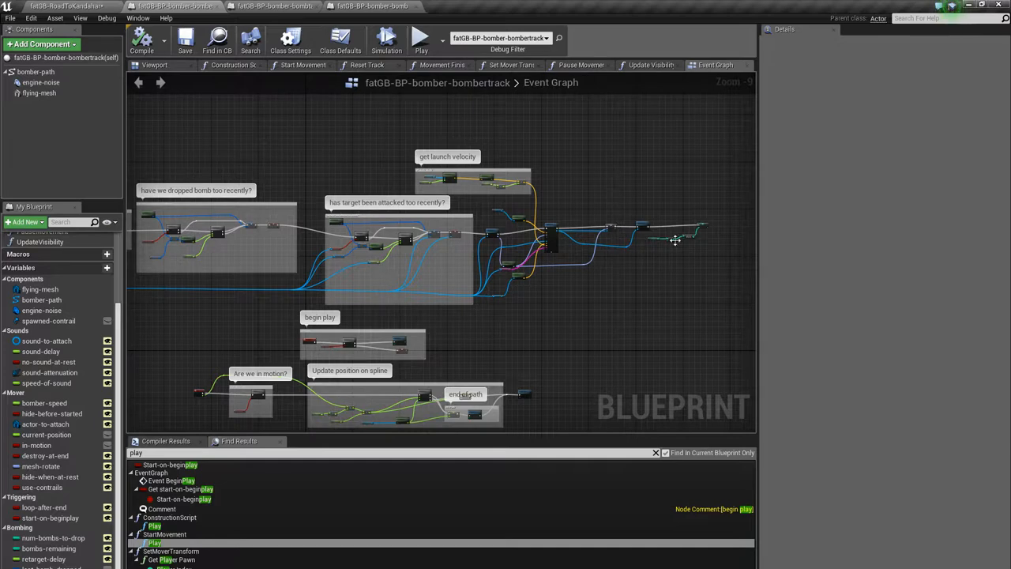
scroll(546, 251, up, 5)
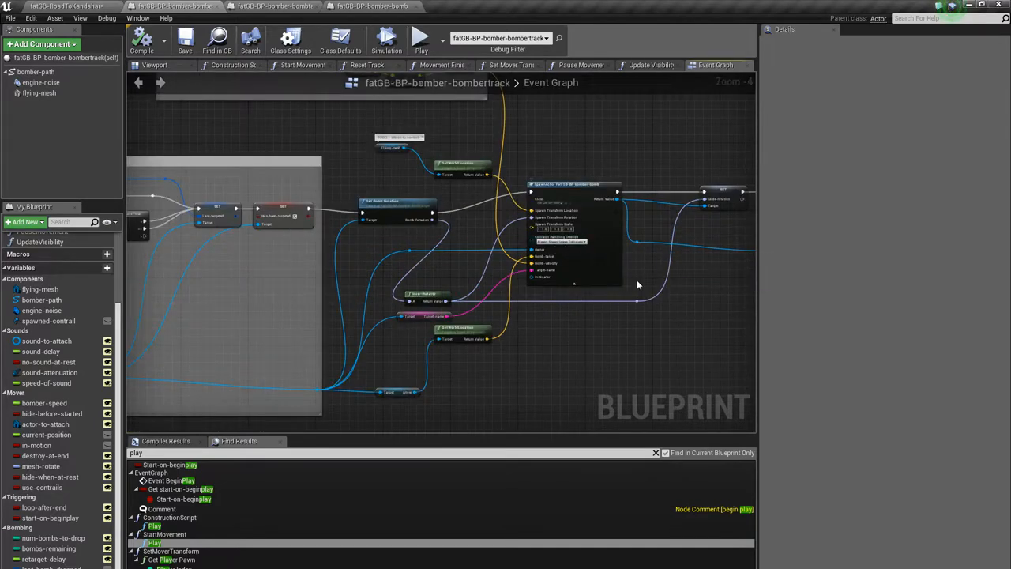
Review the SpawnActor node with its target-location and get-launch-velocity inputs
mouse_move(637, 279)
right_down()
mouse_move(497, 296)
mouse_move(543, 312)
right_up()
scroll(376, 330, up, 2)
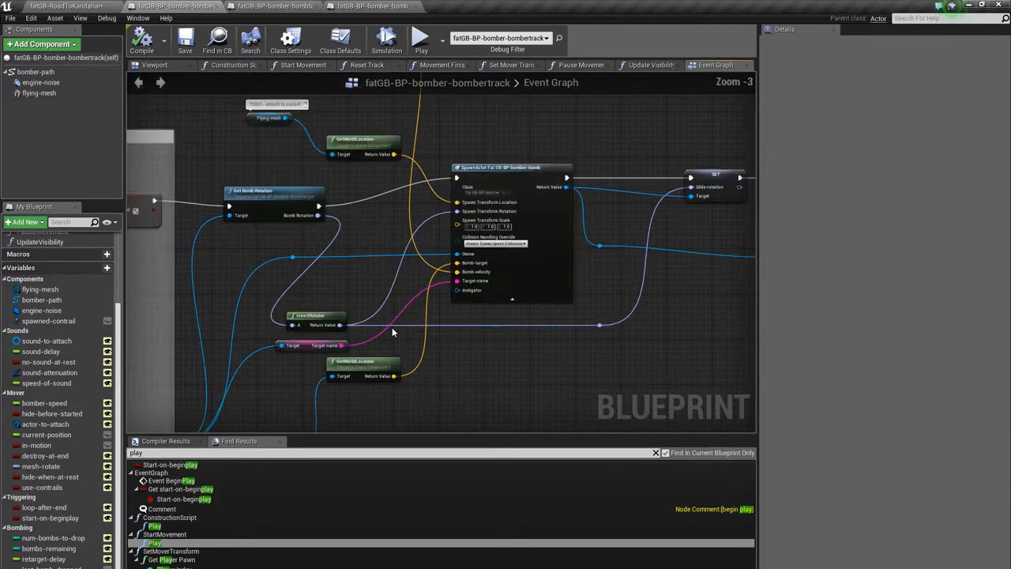
scroll(364, 316, up, 1)
scroll(417, 275, down, 2)
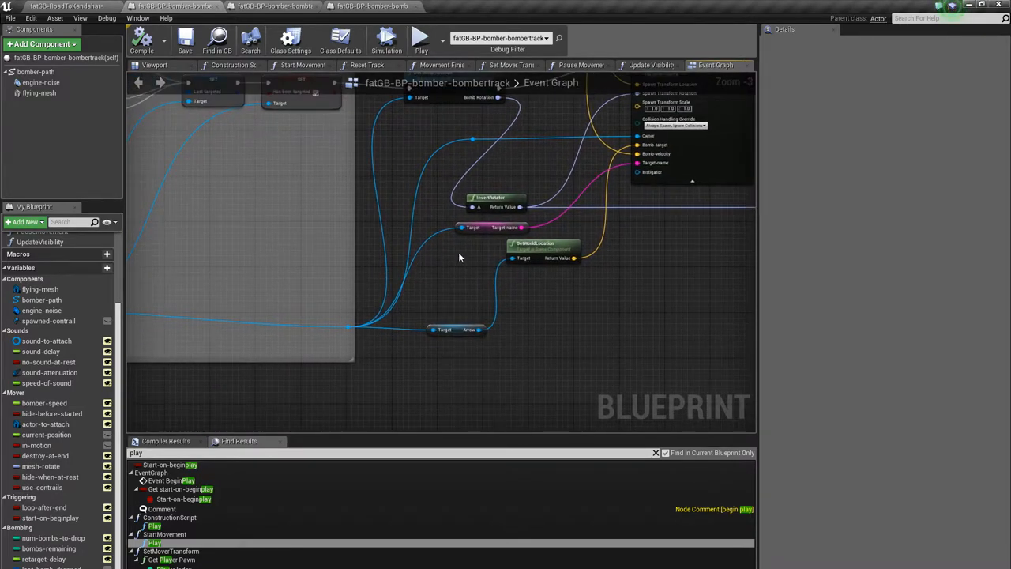
right_drag(459, 257, 371, 332)
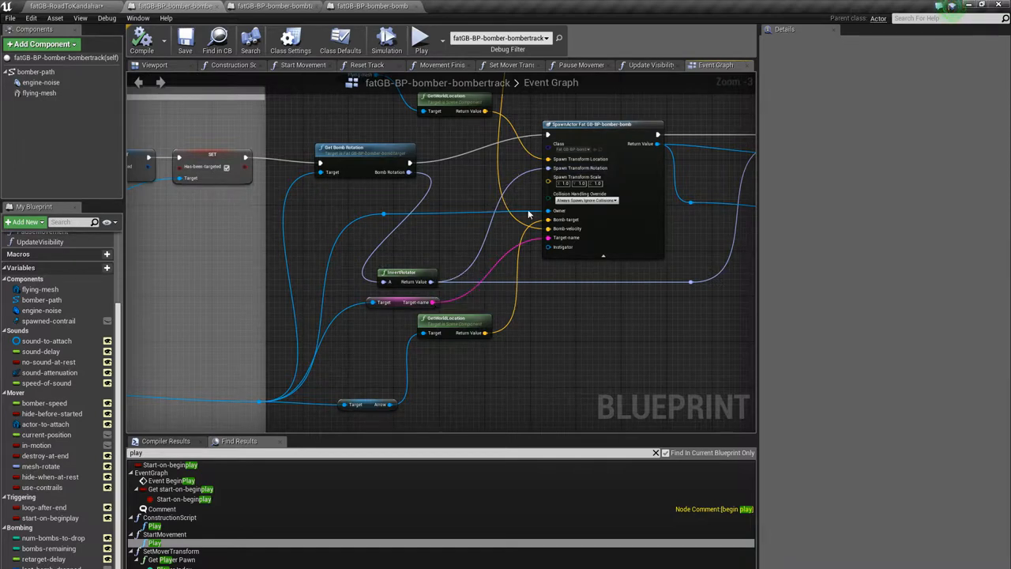
right_drag(537, 228, 518, 263)
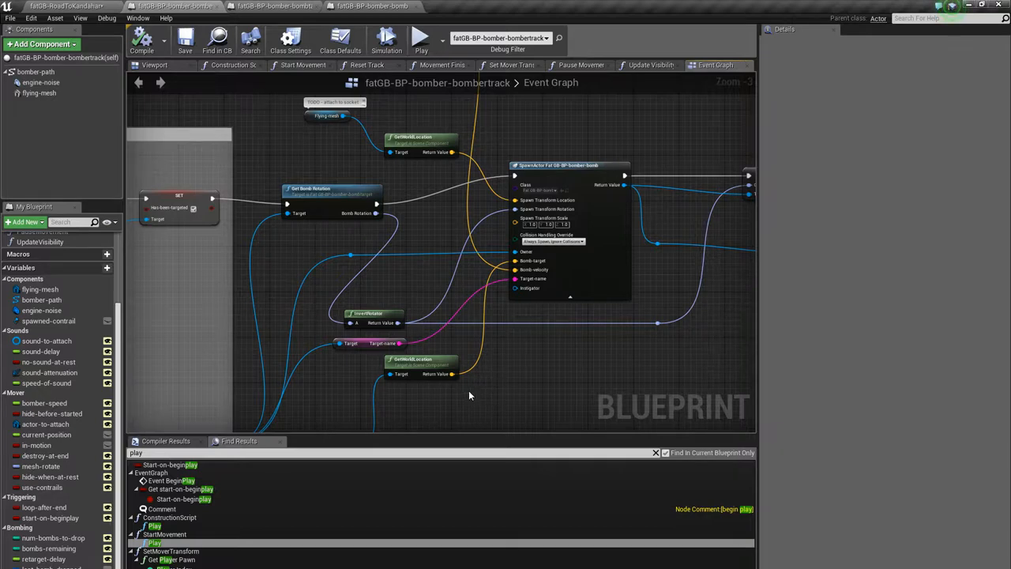
right_drag(483, 229, 508, 285)
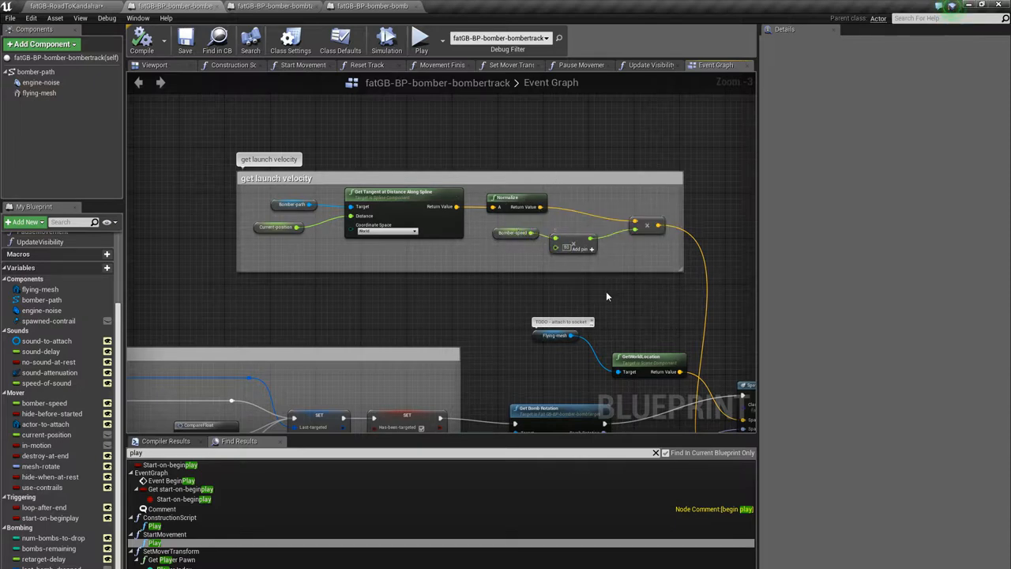
Reveal the chain after SpawnActor, including the Start Falling call
right_drag(606, 291, 447, 217)
right_drag(658, 267, 419, 158)
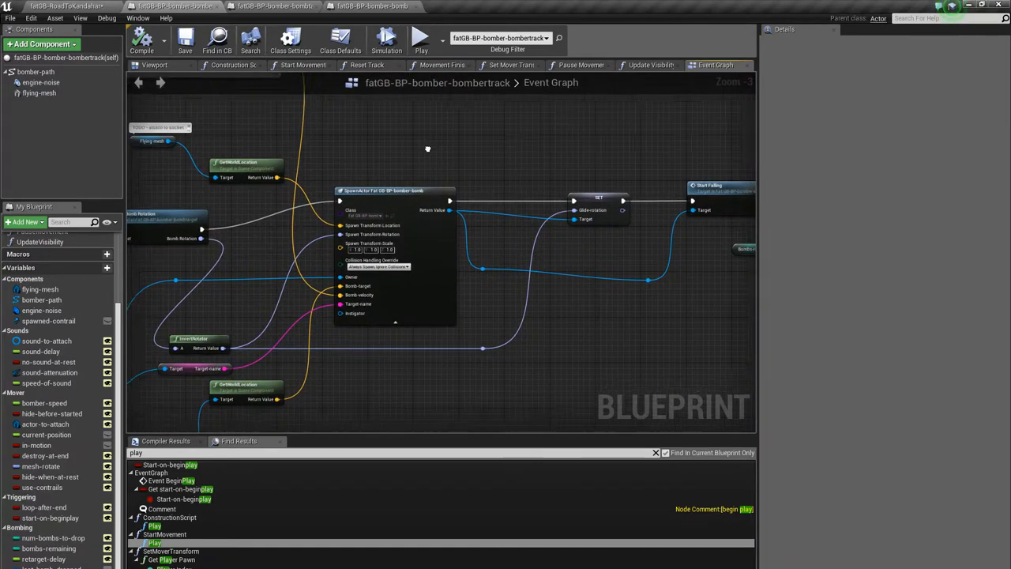
mouse_move(419, 158)
right_down()
mouse_move(508, 61)
mouse_move(435, 120)
mouse_move(535, 170)
mouse_move(422, 174)
mouse_move(584, 190)
right_up()
Bring up the bomber-bomb blueprint's construction script and centre its nodes
click(356, 6)
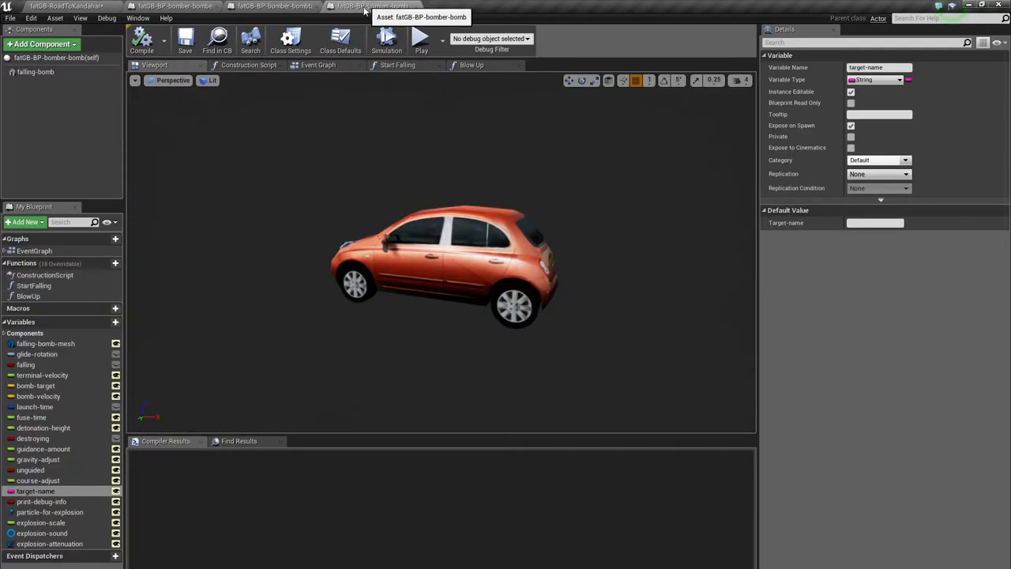
click(237, 66)
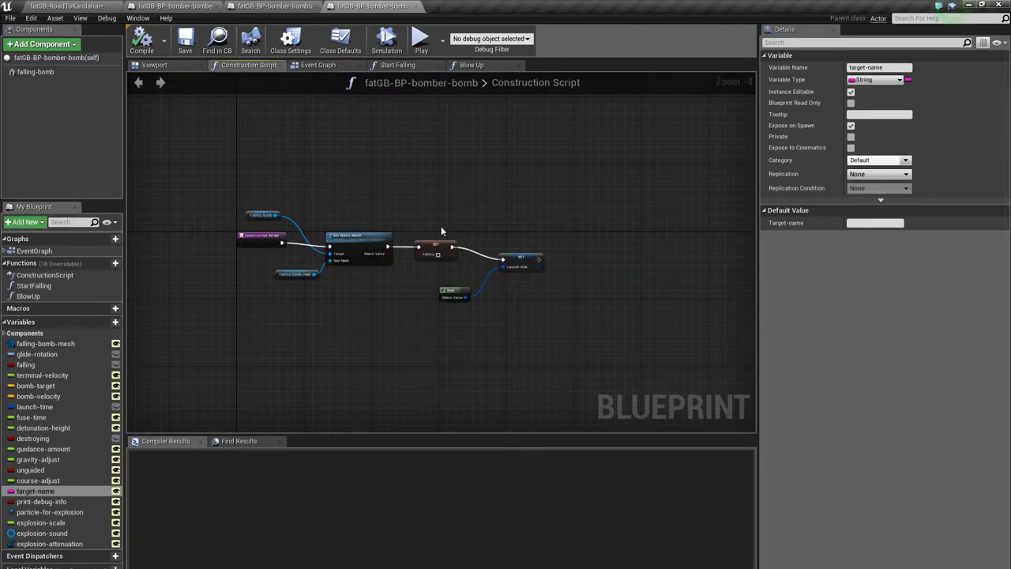
scroll(441, 226, up, 1)
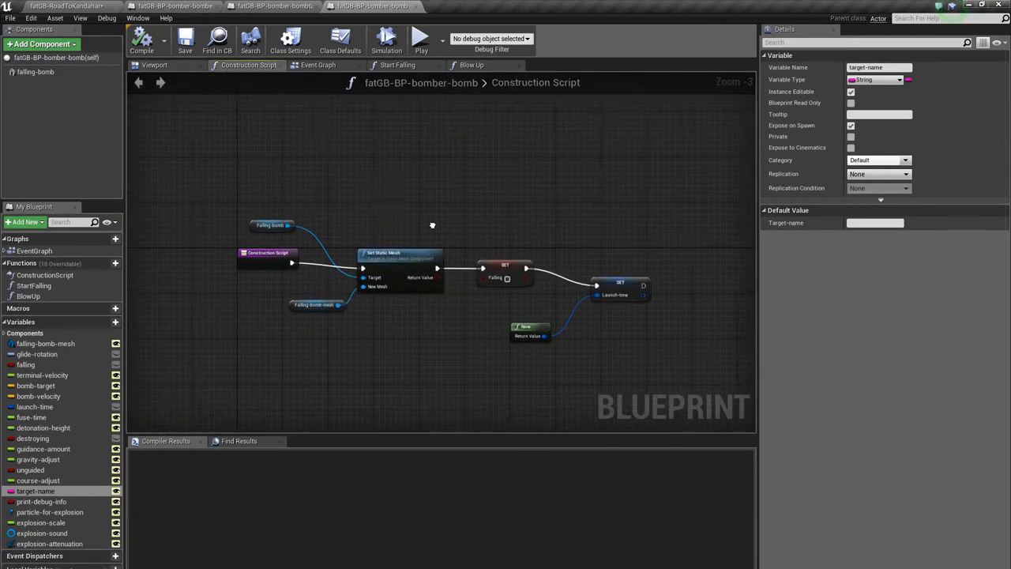
right_drag(379, 217, 461, 236)
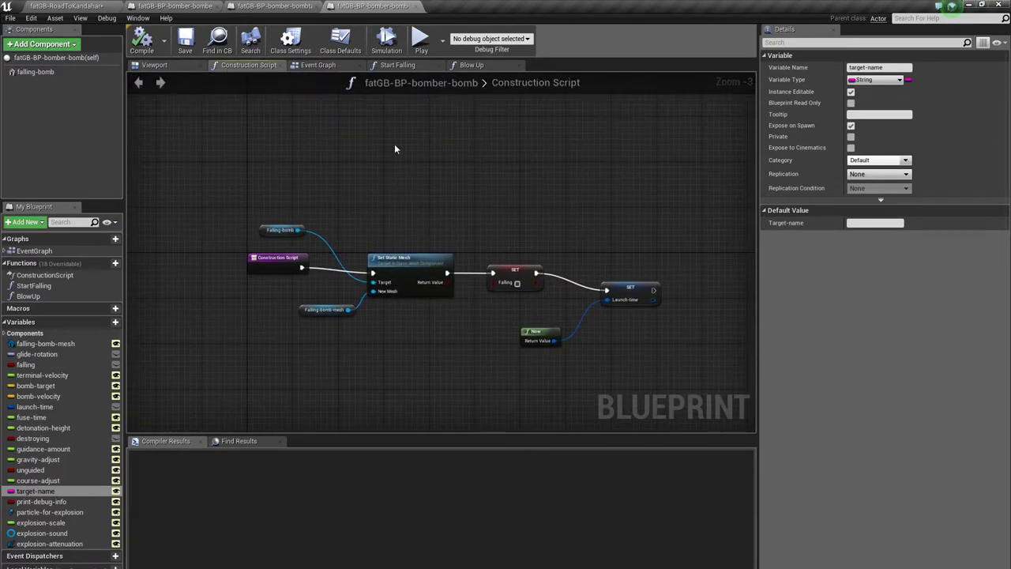
Pan the Blow Up graph through its branches, SET nodes, explosion emitter and sound nodes
click(470, 65)
scroll(300, 235, up, 2)
scroll(300, 235, up, 4)
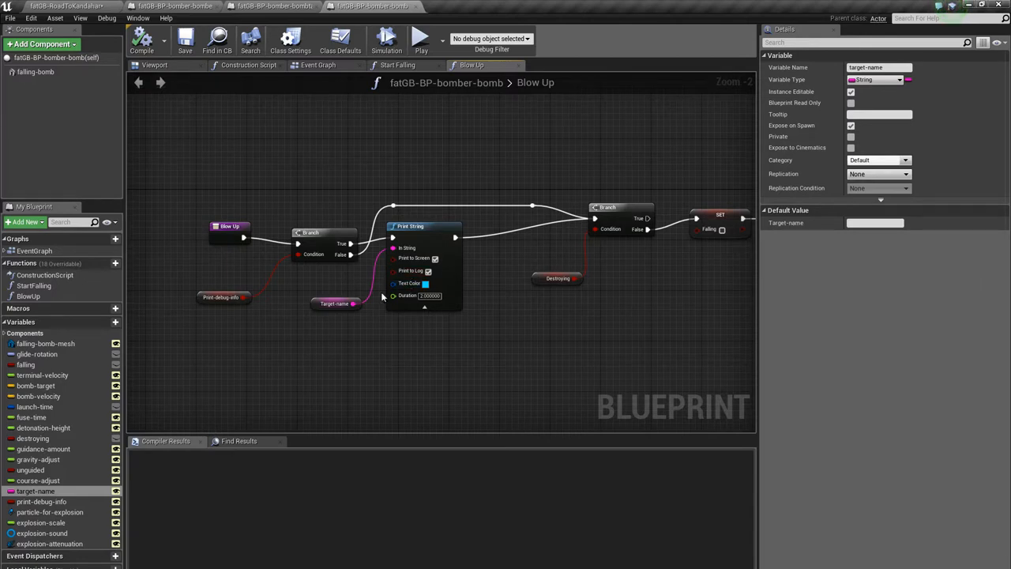
right_drag(514, 297, 344, 318)
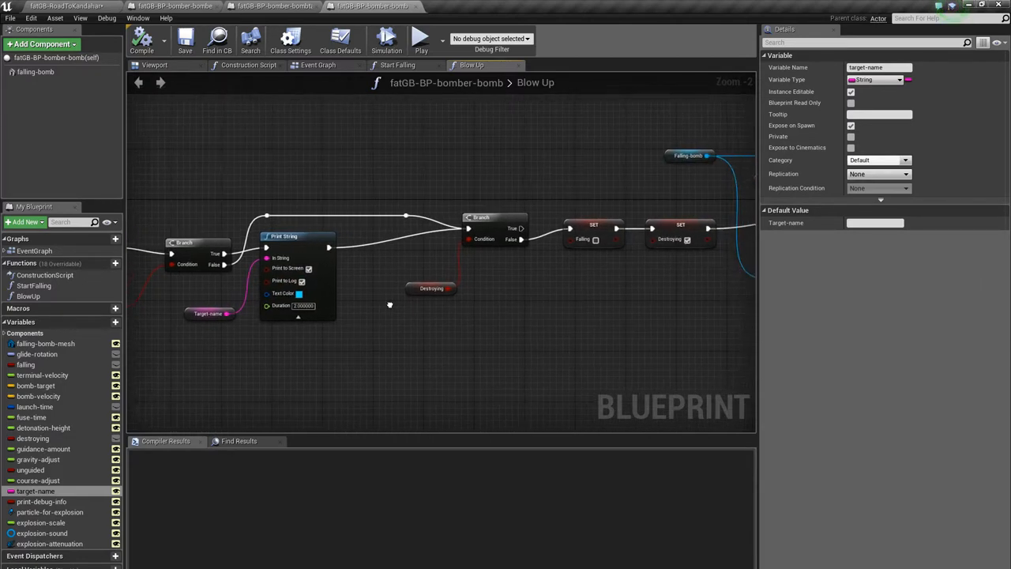
mouse_move(492, 290)
right_down()
mouse_move(243, 294)
mouse_move(226, 282)
right_up()
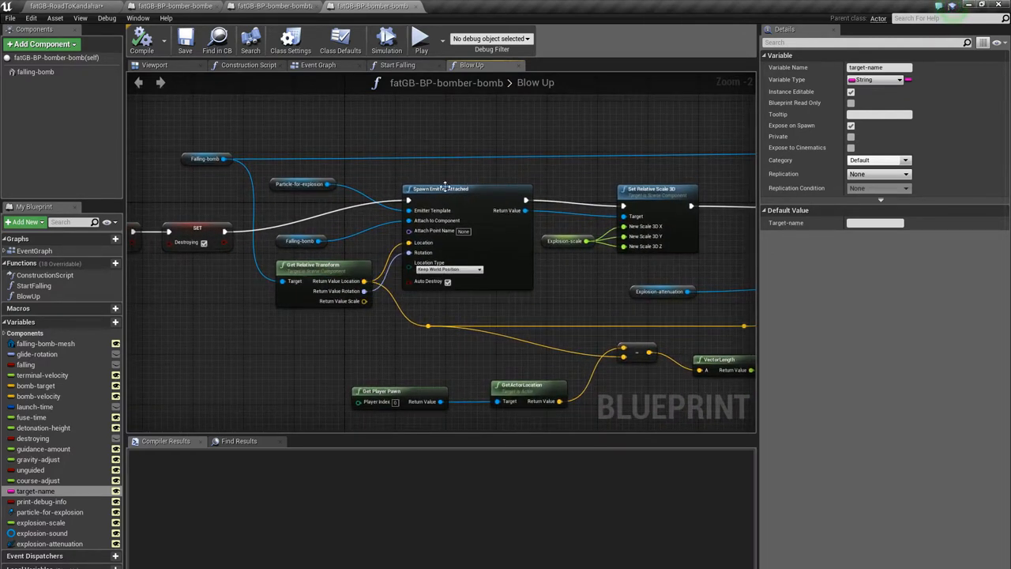
right_drag(513, 319, 301, 282)
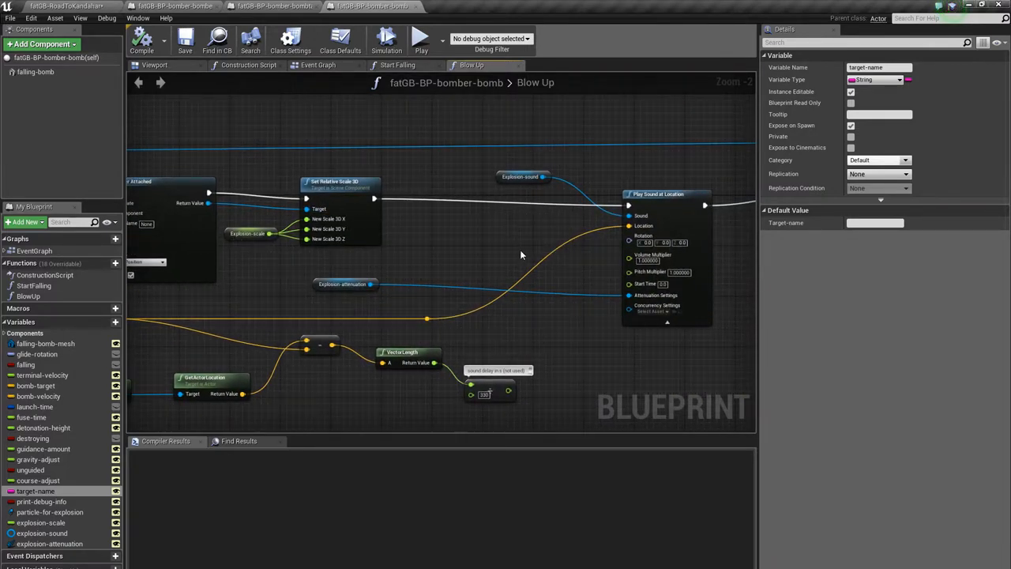
Centre Play Sound at Location and show the sound-delay division node feeding it
mouse_move(520, 254)
right_down()
mouse_move(350, 254)
mouse_move(376, 234)
mouse_move(393, 249)
right_up()
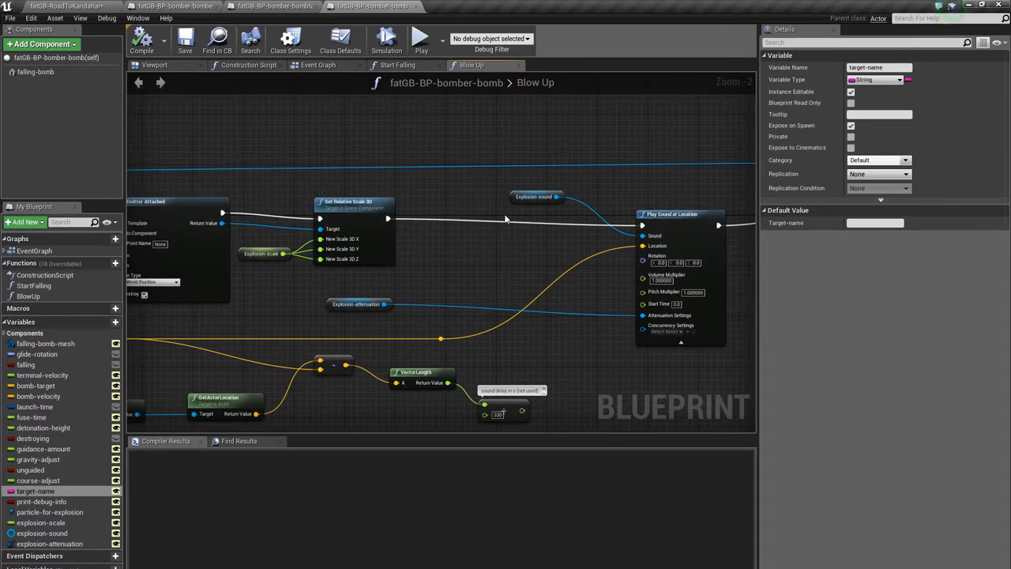
right_drag(506, 219, 356, 248)
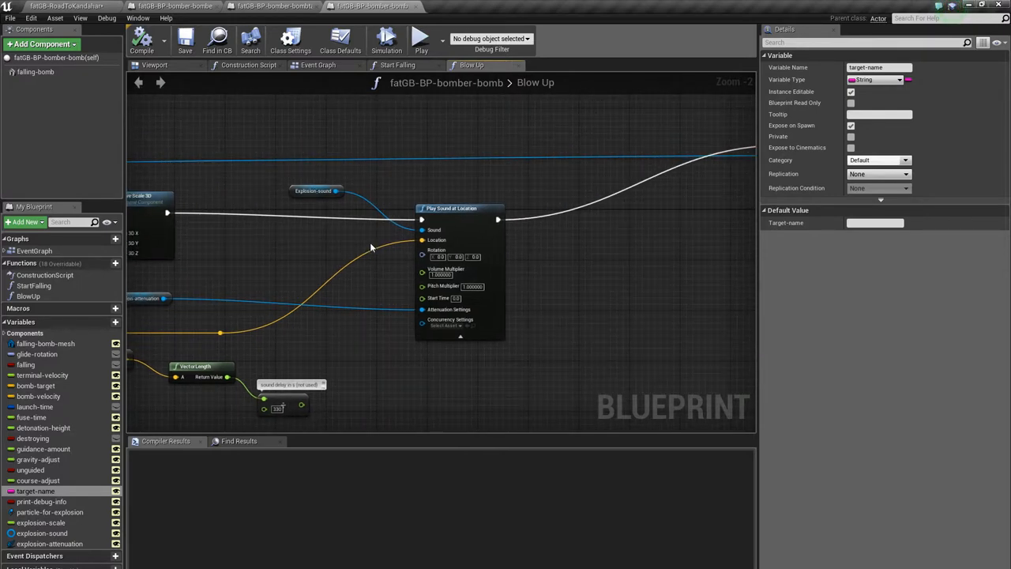
mouse_move(575, 272)
right_down()
mouse_move(390, 305)
mouse_move(511, 282)
mouse_move(618, 237)
right_up()
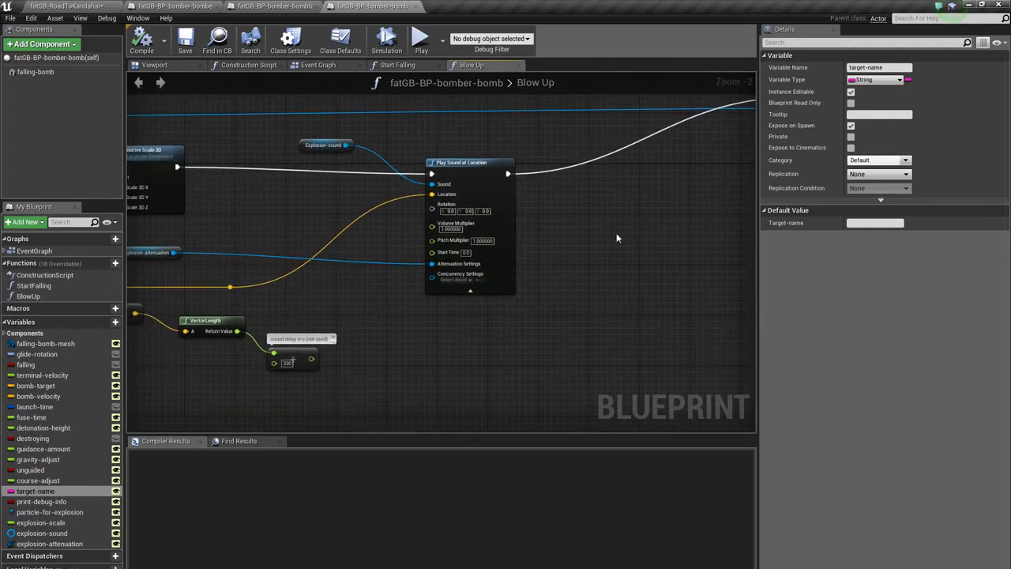
right_drag(358, 368, 425, 346)
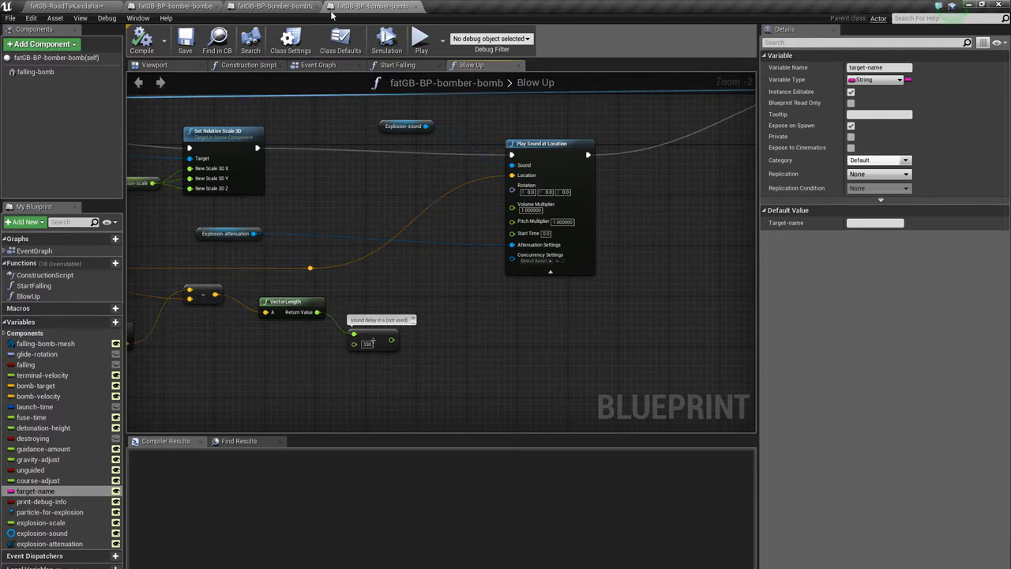
Back in the level, fly the camera along the bomber's flight path toward the red target markers
click(64, 6)
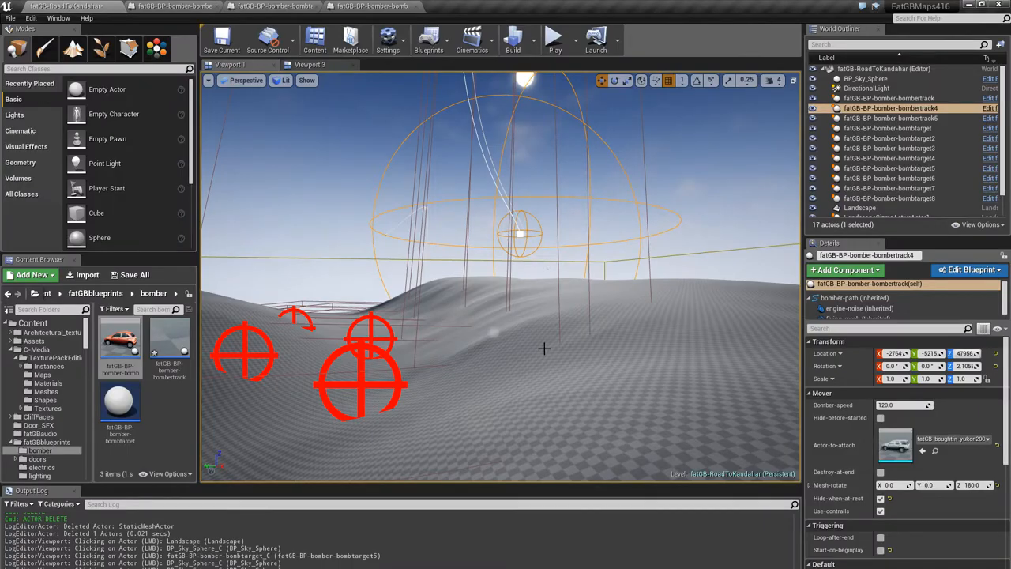
right_drag(532, 355, 532, 355)
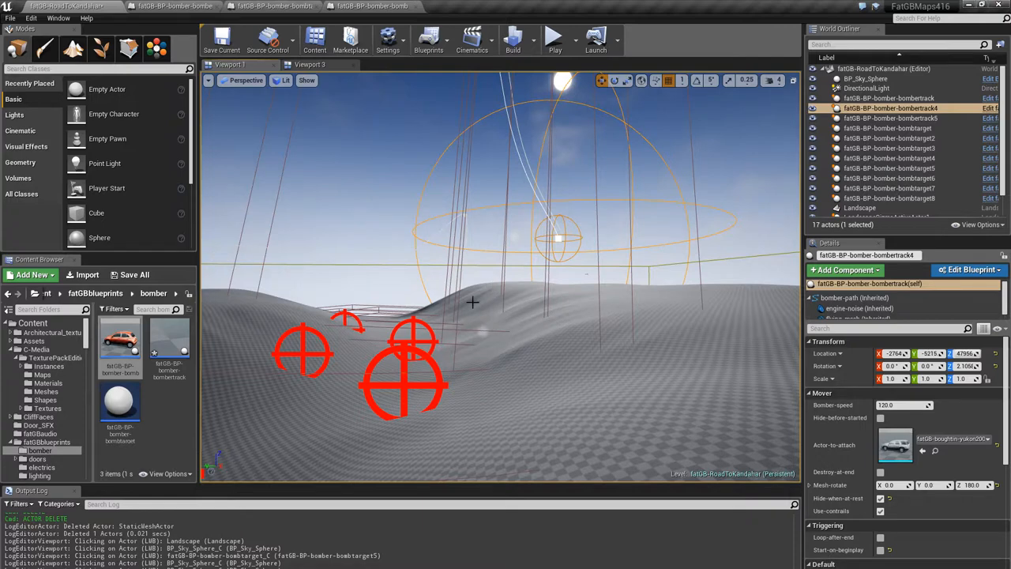
right_drag(541, 325, 541, 325)
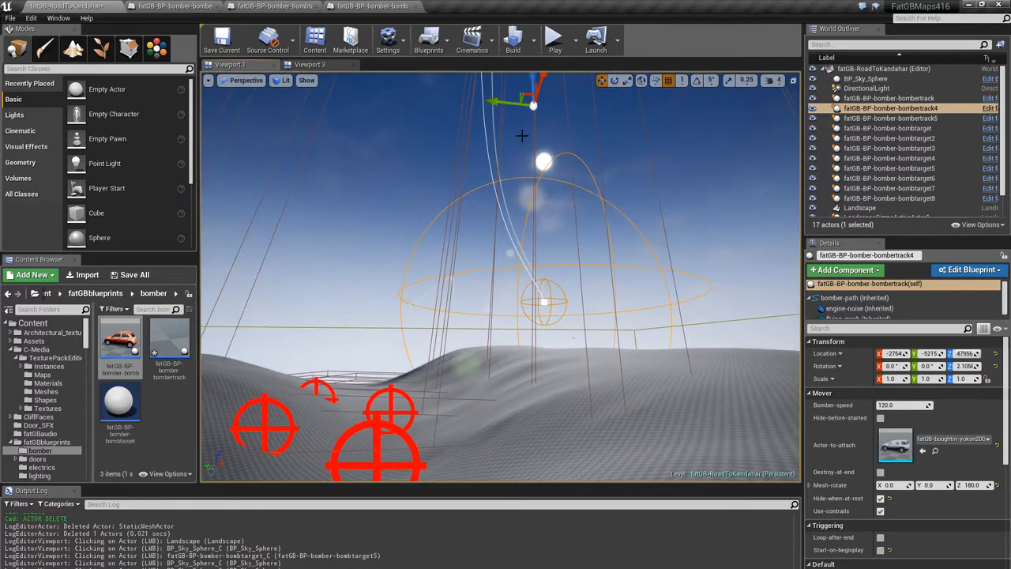
right_drag(499, 246, 469, 226)
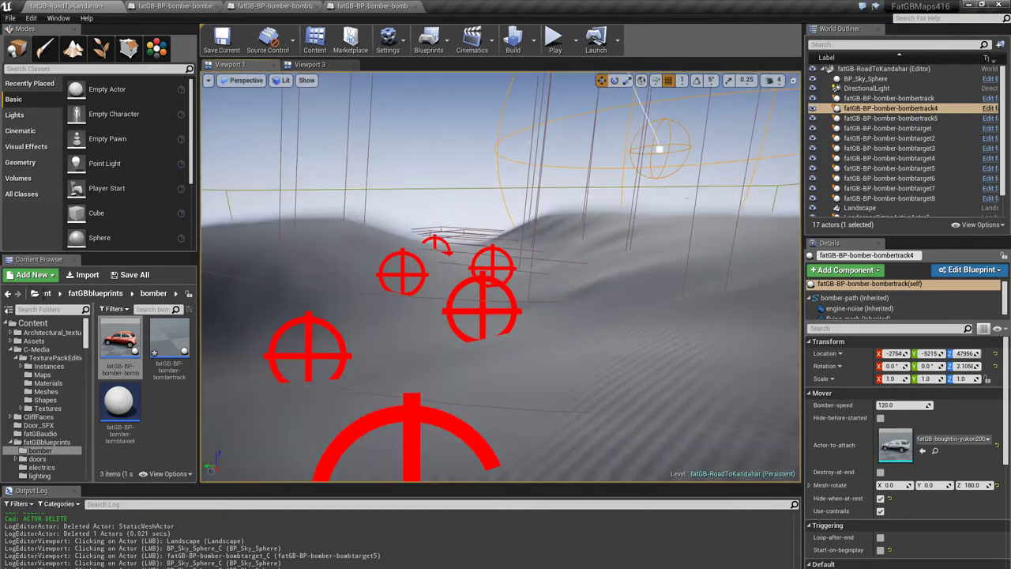
right_drag(425, 343, 424, 343)
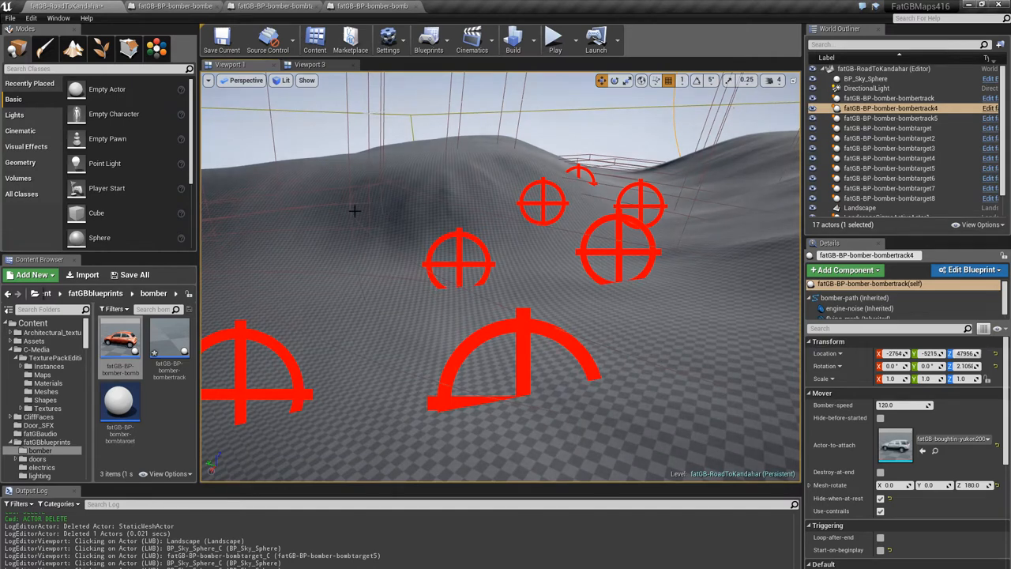
Select bombtarget2 in the World Outliner, focus the camera on it and view it from a new angle
click(436, 116)
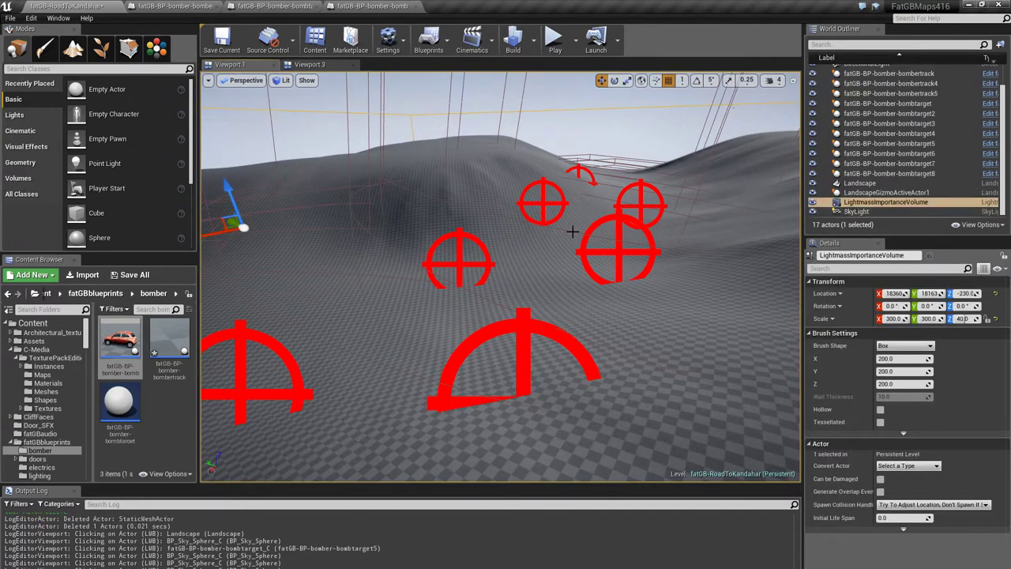
click(619, 230)
key(f)
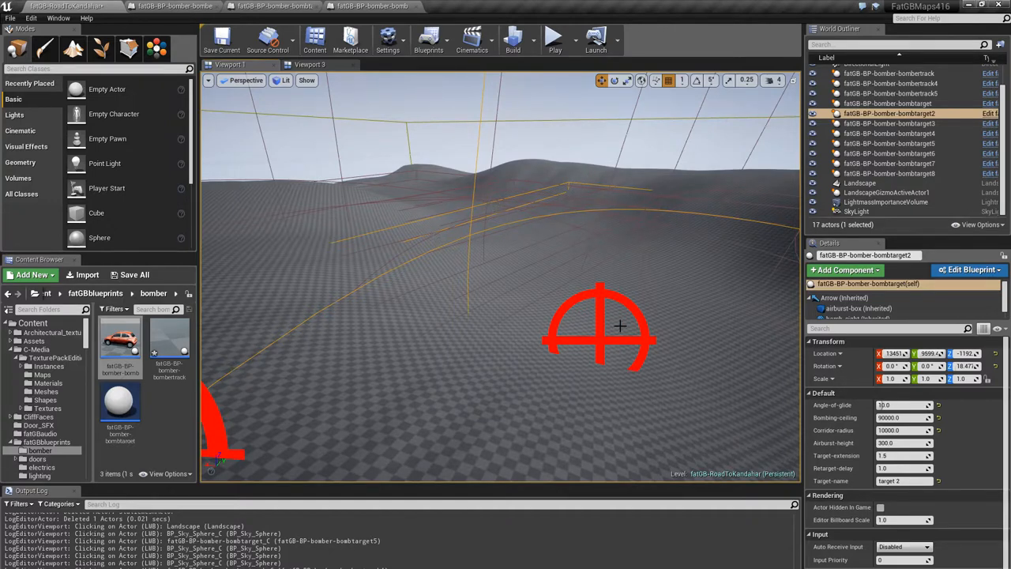
right_drag(489, 294, 488, 294)
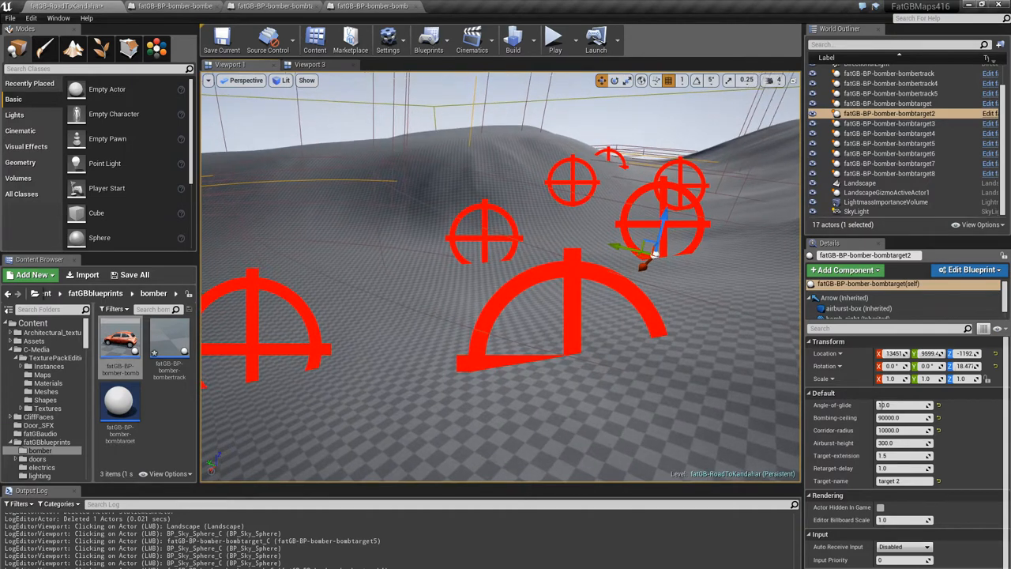